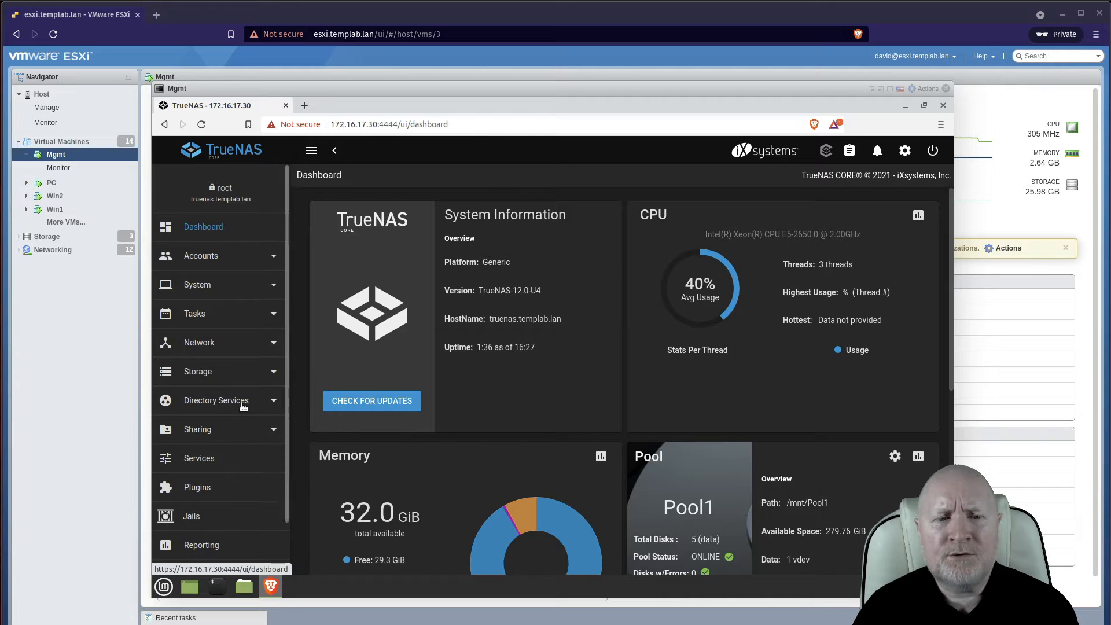
{"action": "left_click", "coordinate": [264, 407]}
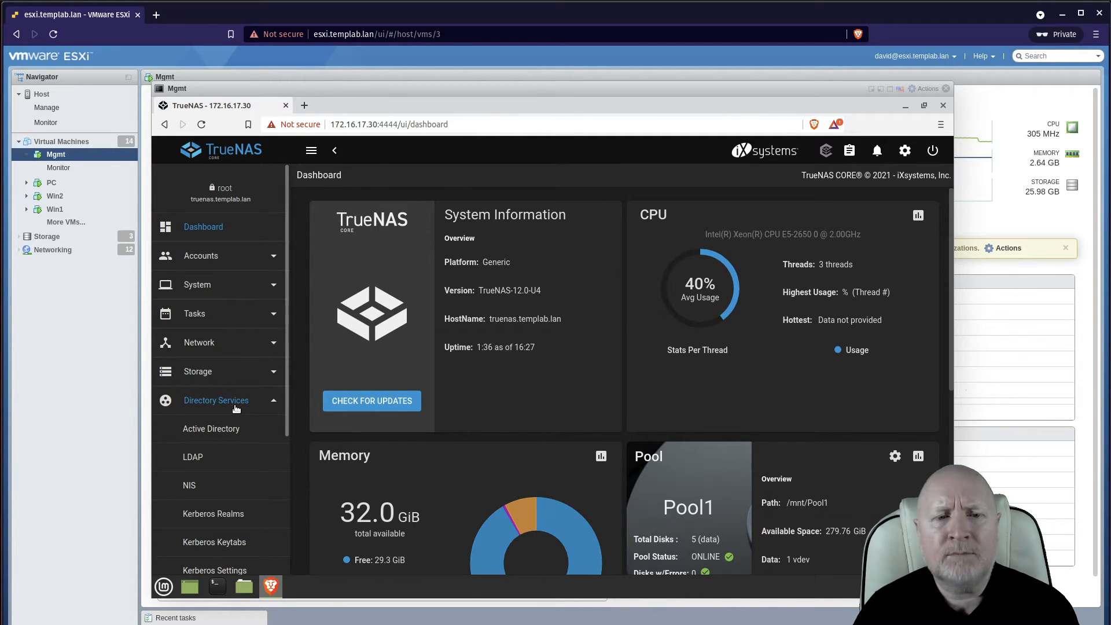
{"action": "left_click", "coordinate": [234, 405]}
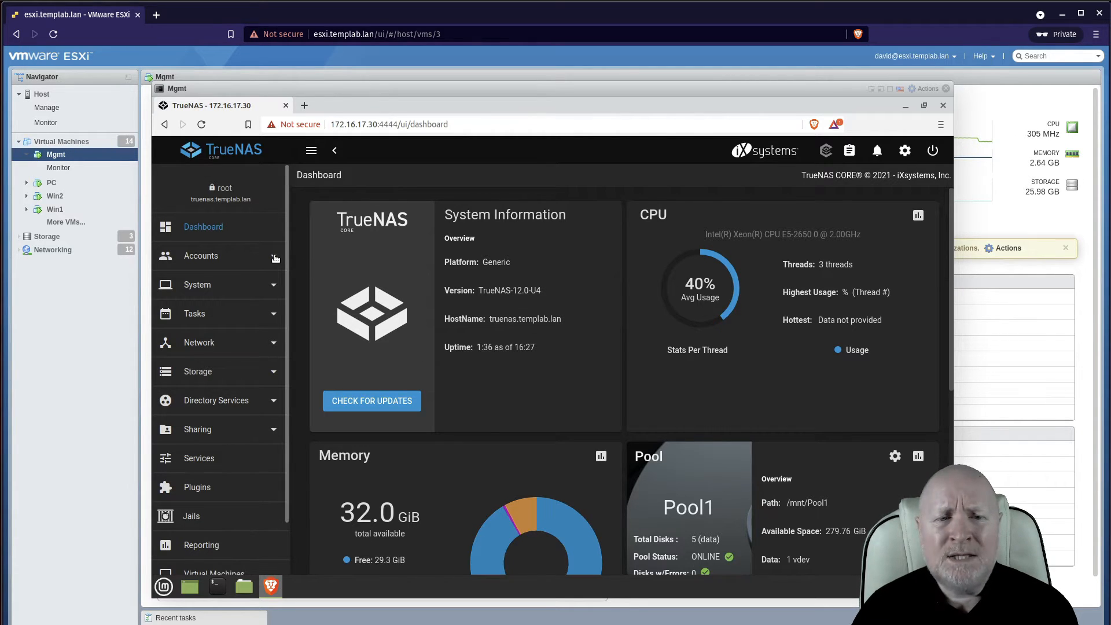
Step: Start adding a new local user account and set its full name to "placeholder"
{"action": "left_click", "coordinate": [199, 259]}
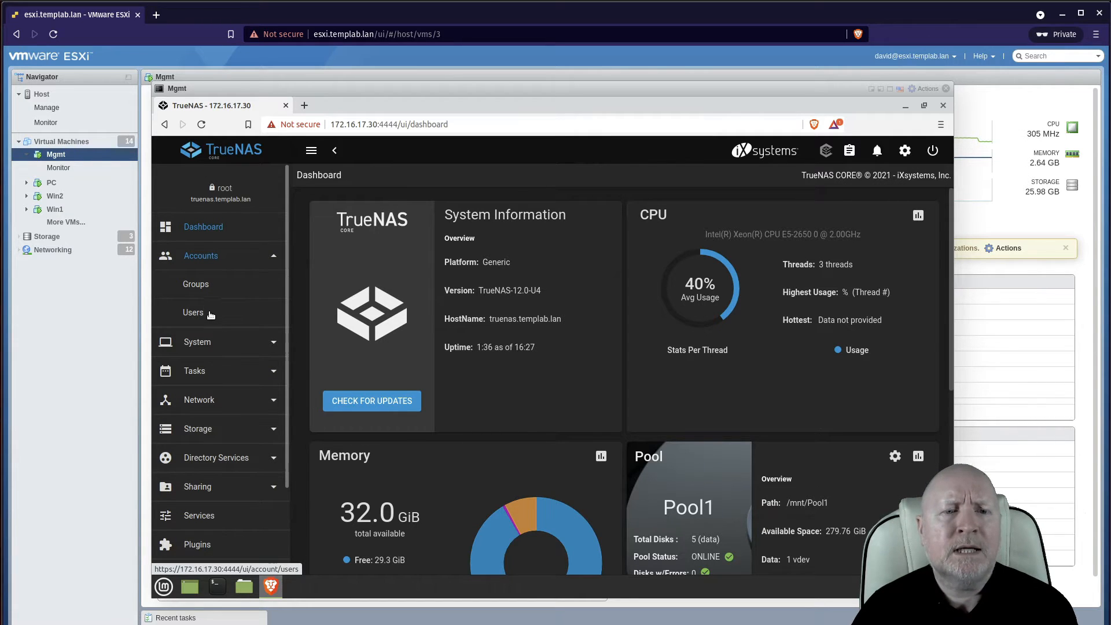
{"action": "left_click", "coordinate": [212, 312]}
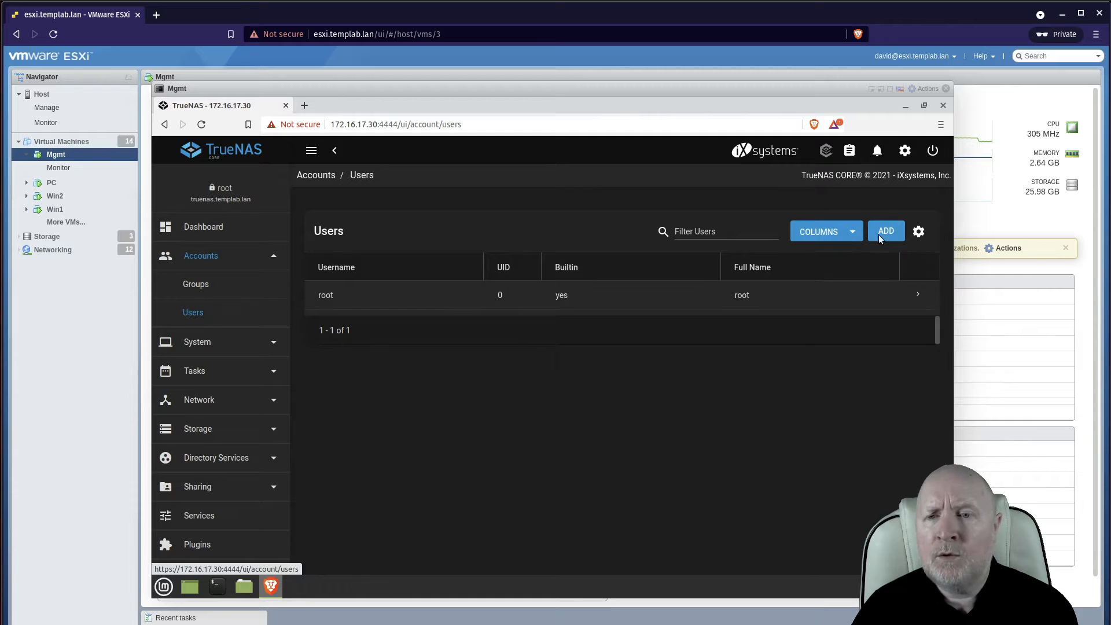
{"action": "left_click", "coordinate": [887, 231]}
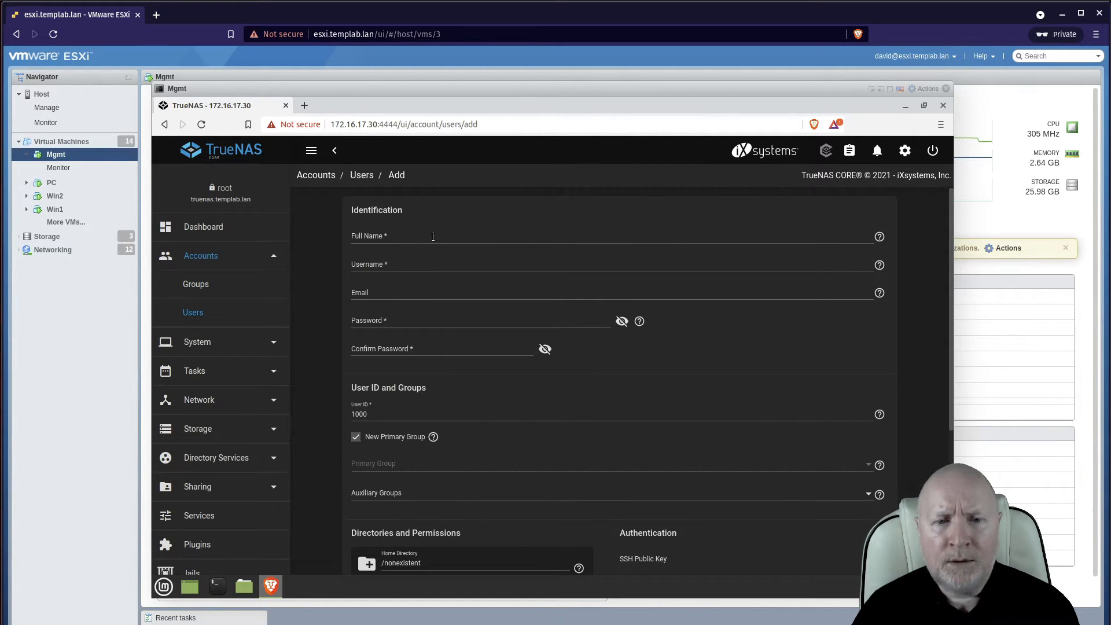
{"action": "left_click", "coordinate": [432, 237]}
{"action": "type", "text": "placeholder"}
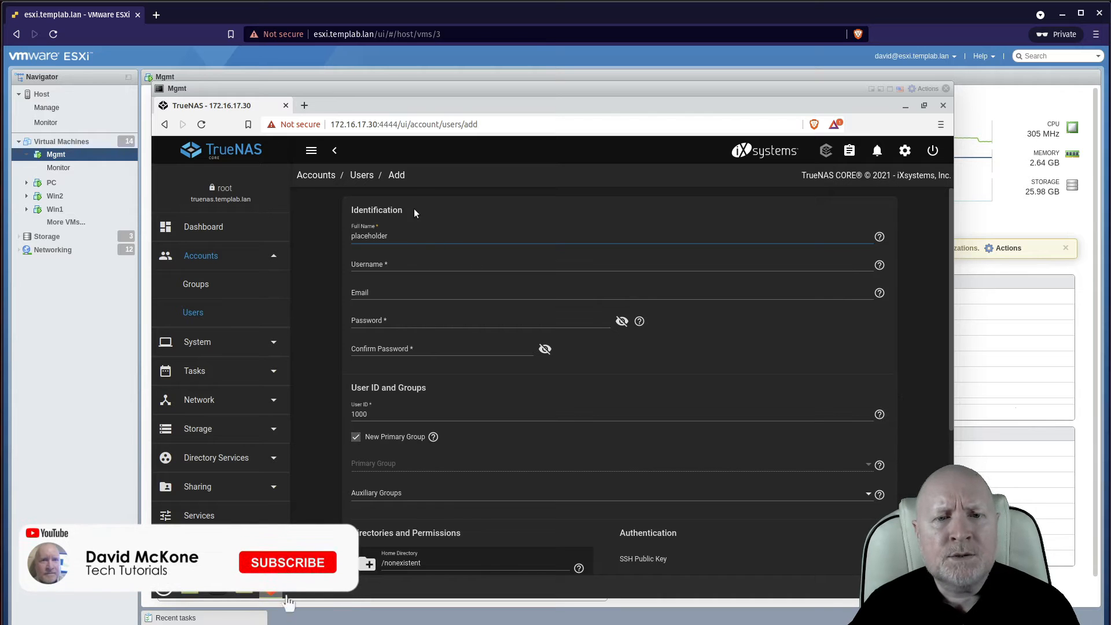
Step: Set the new user's username to "placeholder", consulting the help on username length limits
{"action": "left_click", "coordinate": [392, 267]}
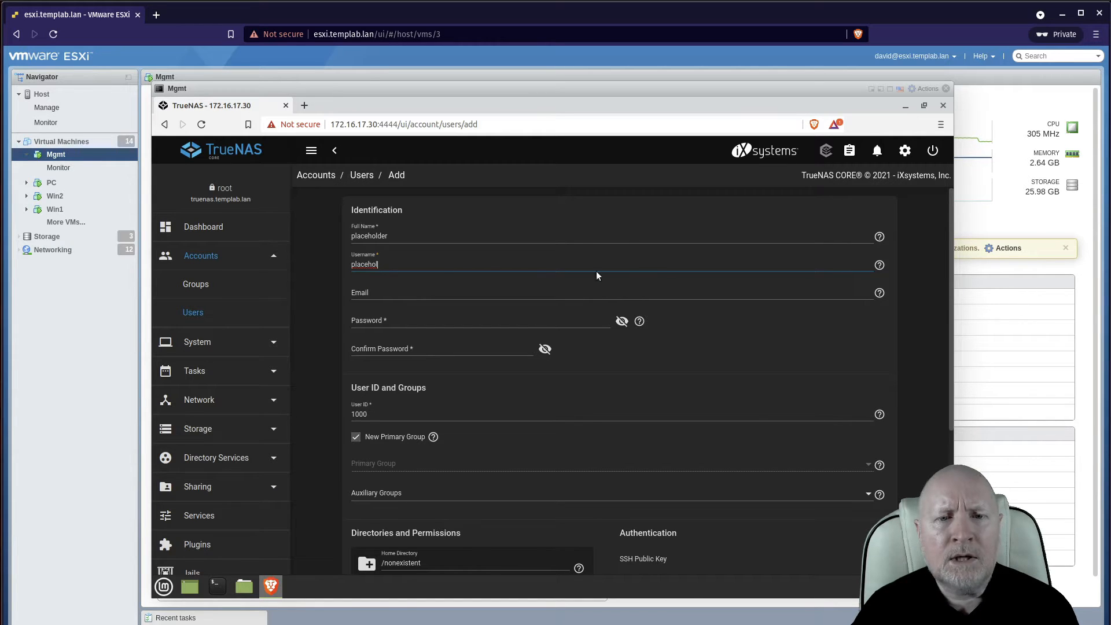
{"action": "left_click", "coordinate": [879, 265]}
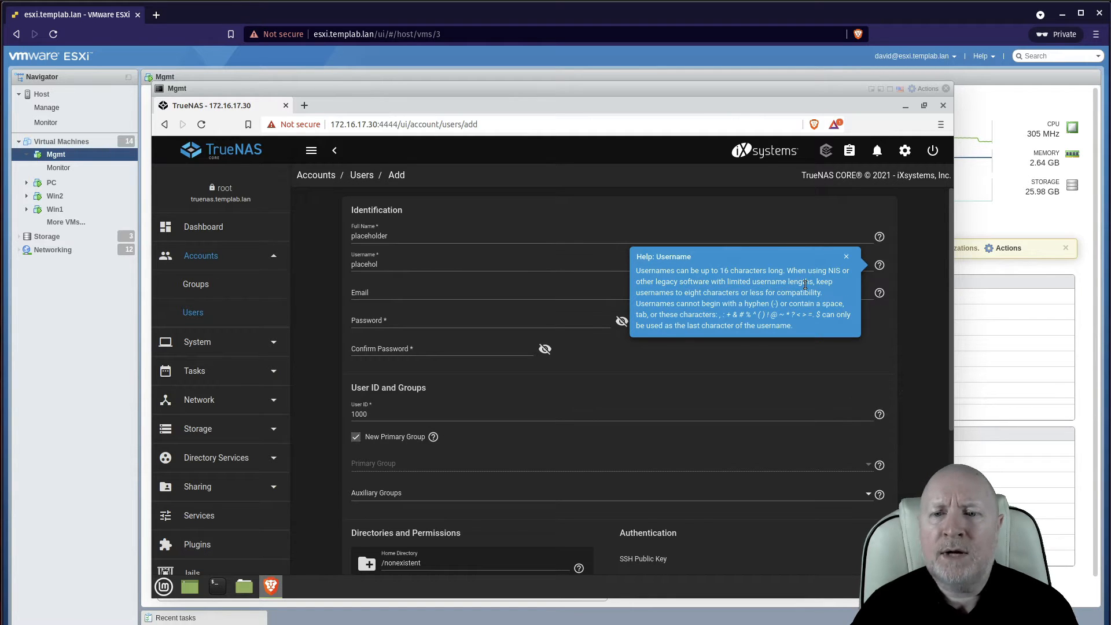
{"action": "left_click", "coordinate": [480, 286]}
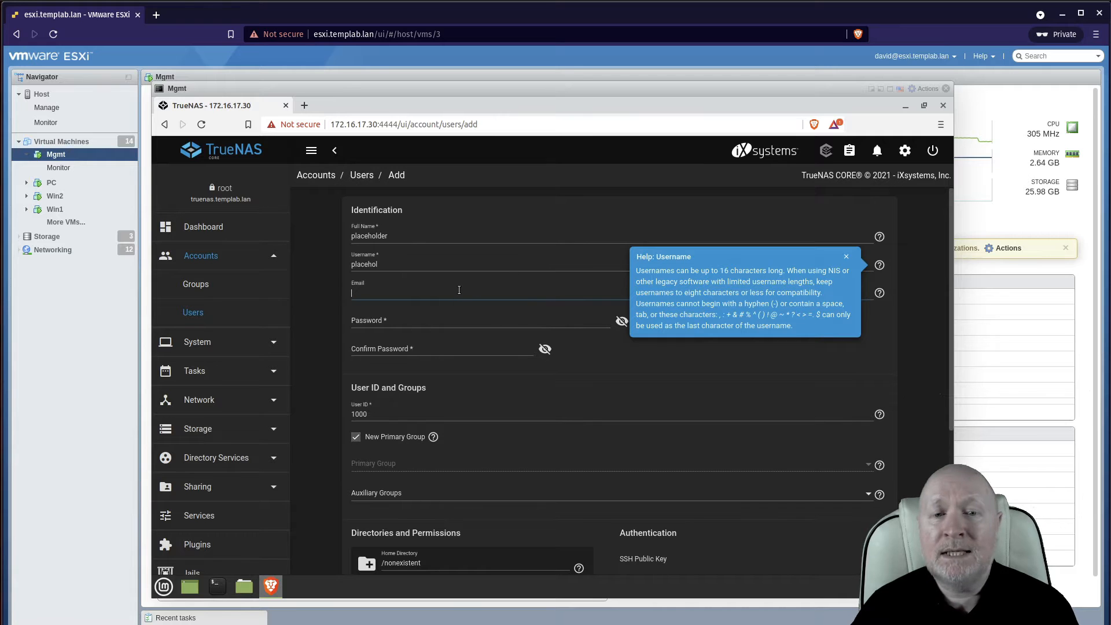
{"action": "left_click", "coordinate": [846, 257]}
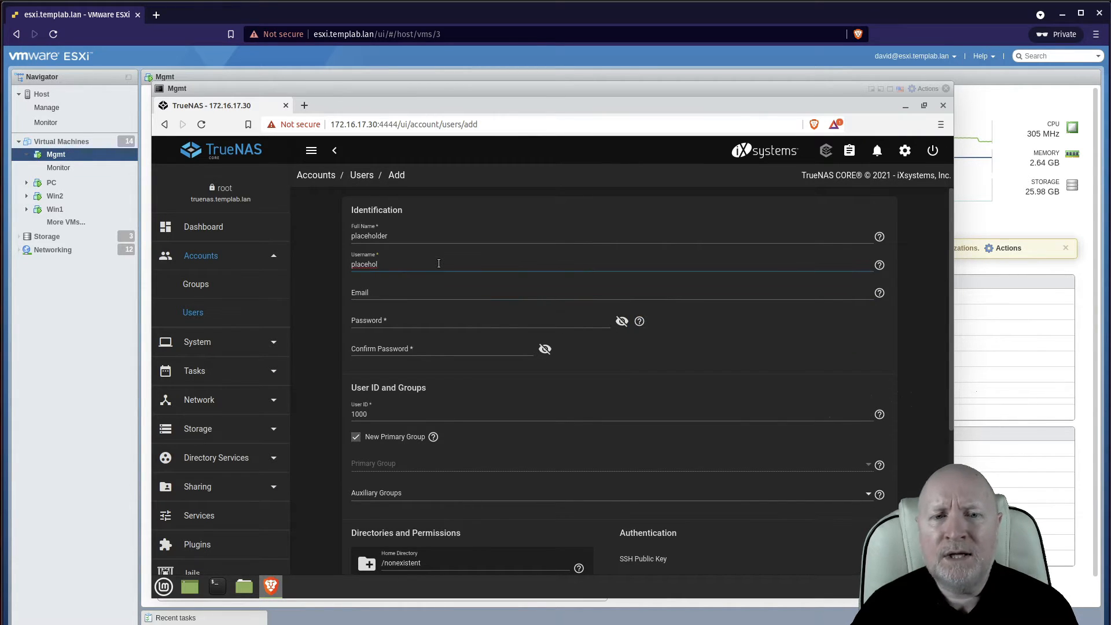
{"action": "type", "text": "der"}
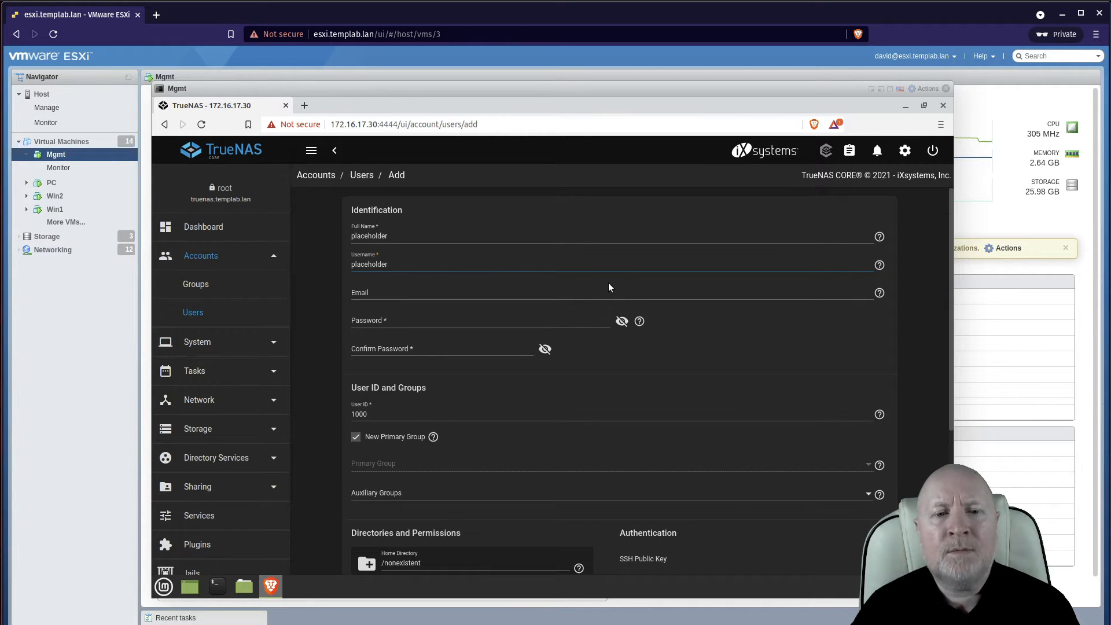
Step: Enter the new user's account password and repeat it in the confirmation field, leaving the email empty
{"action": "left_click", "coordinate": [463, 318]}
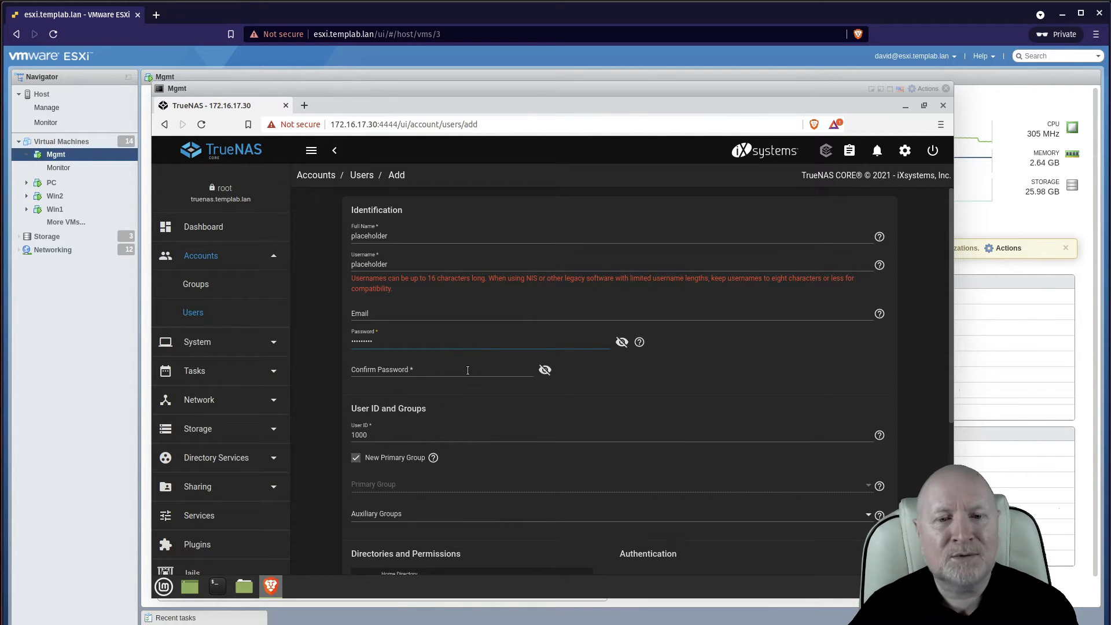
{"action": "left_click", "coordinate": [468, 371]}
{"action": "type", "text": "pa••"}
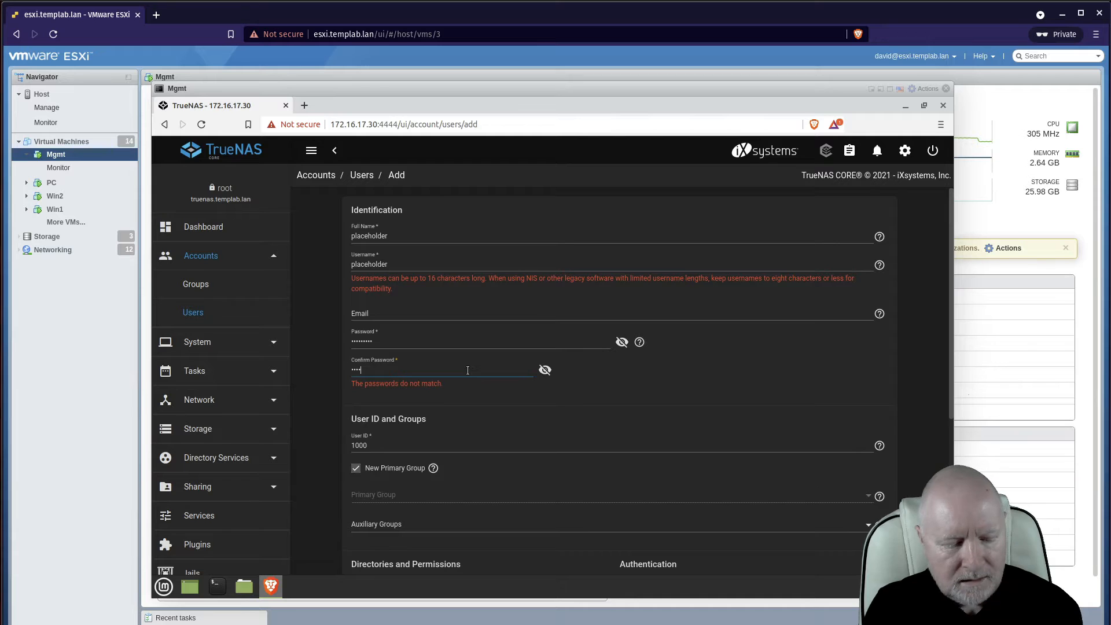
{"action": "type", "text": "•••••"}
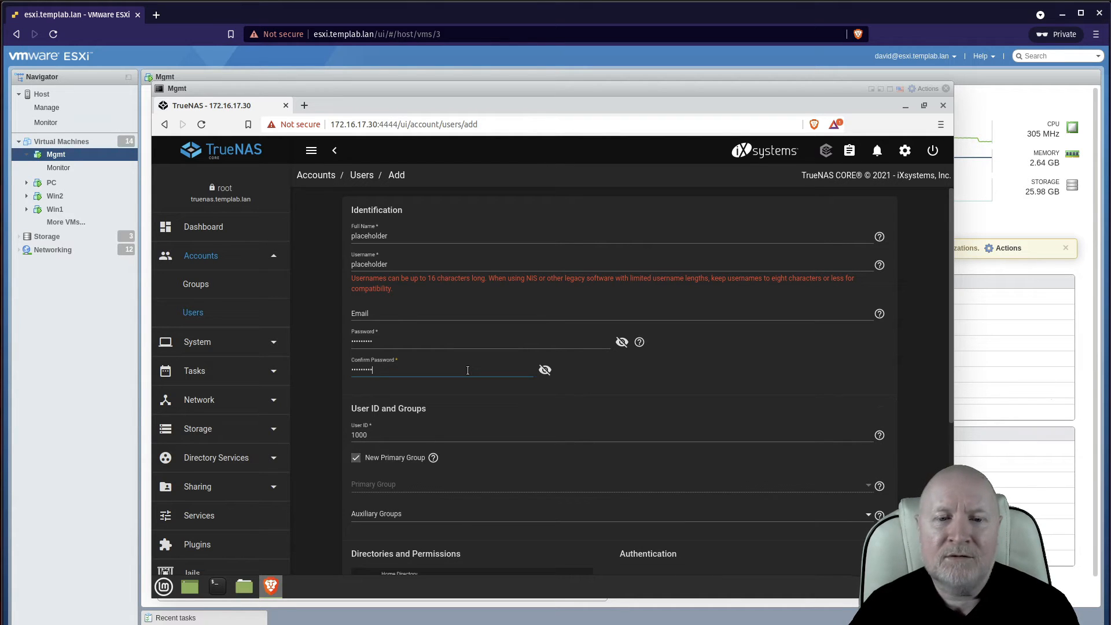
{"action": "left_click", "coordinate": [749, 386]}
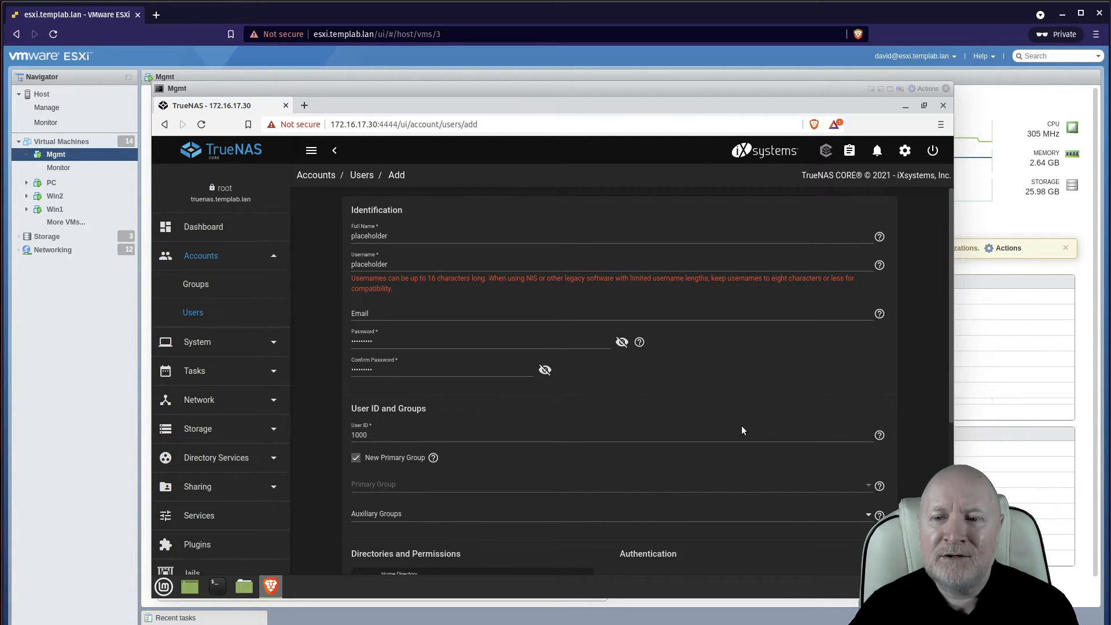
Step: Review the new user's ID, group, home directory, permission and authentication settings in the form
{"action": "scroll", "coordinate": [742, 430], "scroll_direction": "down", "scroll_amount": 1}
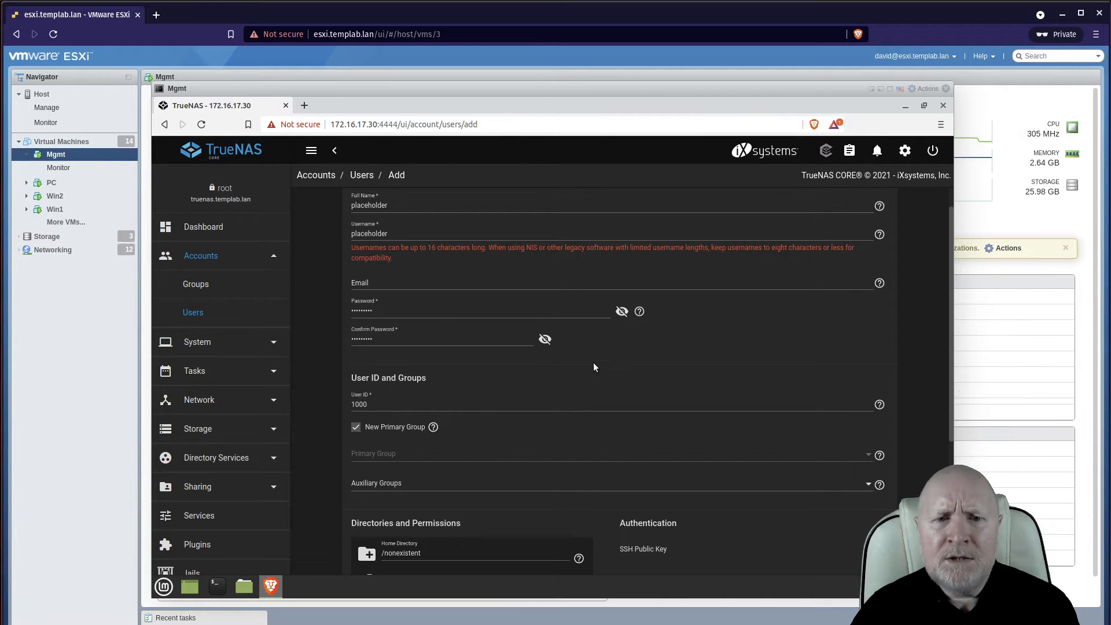
{"action": "scroll", "coordinate": [584, 366], "scroll_direction": "down", "scroll_amount": 3}
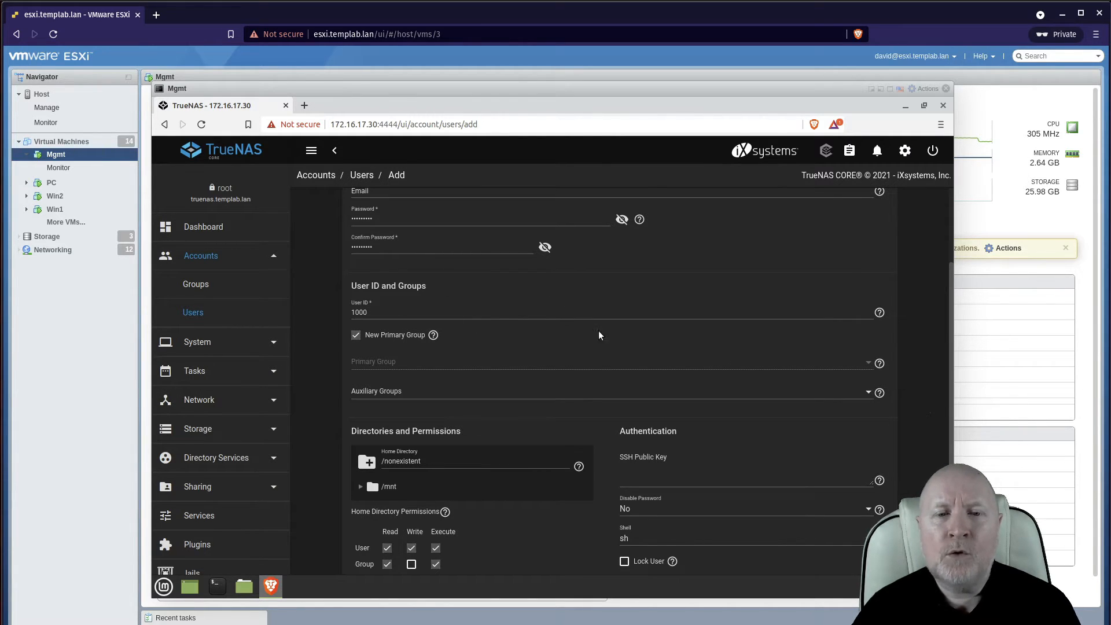
{"action": "scroll", "coordinate": [539, 373], "scroll_direction": "up", "scroll_amount": 2}
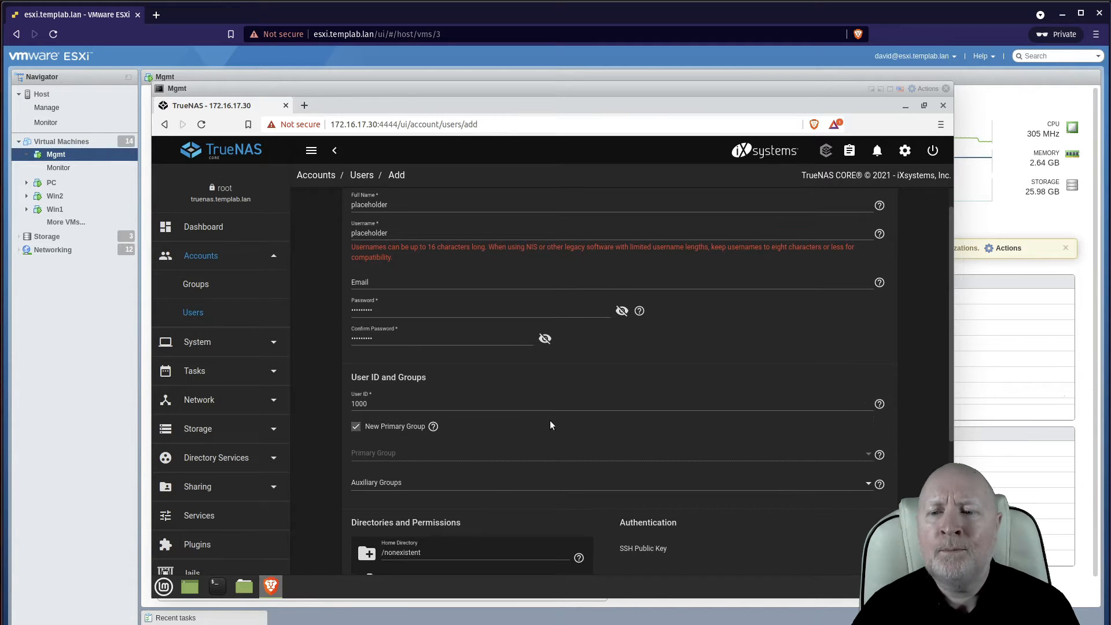
{"action": "scroll", "coordinate": [549, 422], "scroll_direction": "down", "scroll_amount": 1}
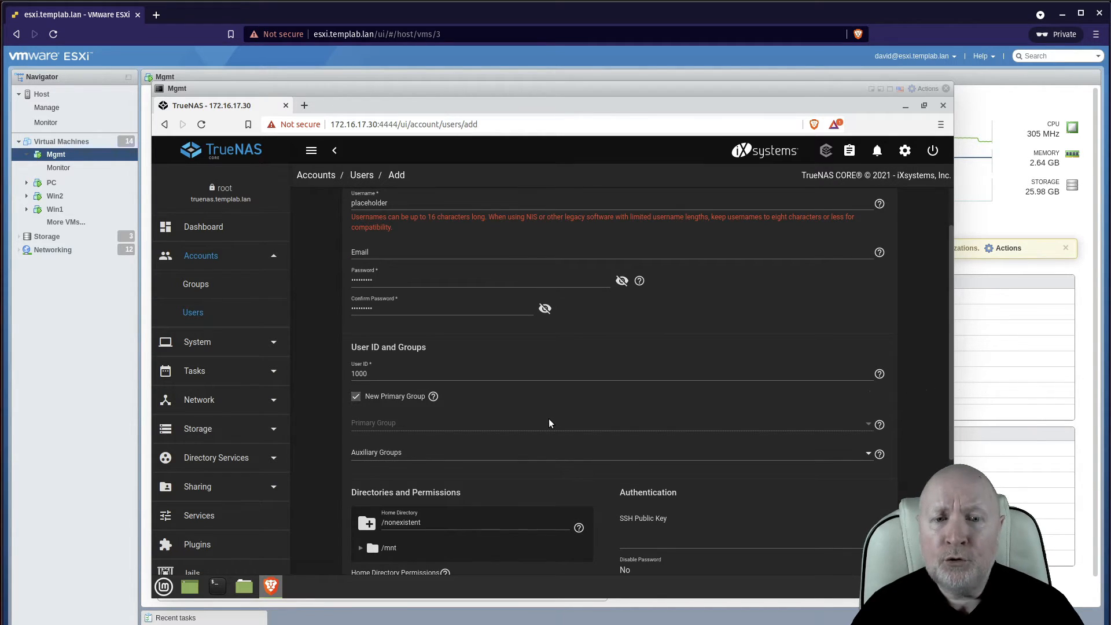
{"action": "scroll", "coordinate": [546, 422], "scroll_direction": "down", "scroll_amount": 6}
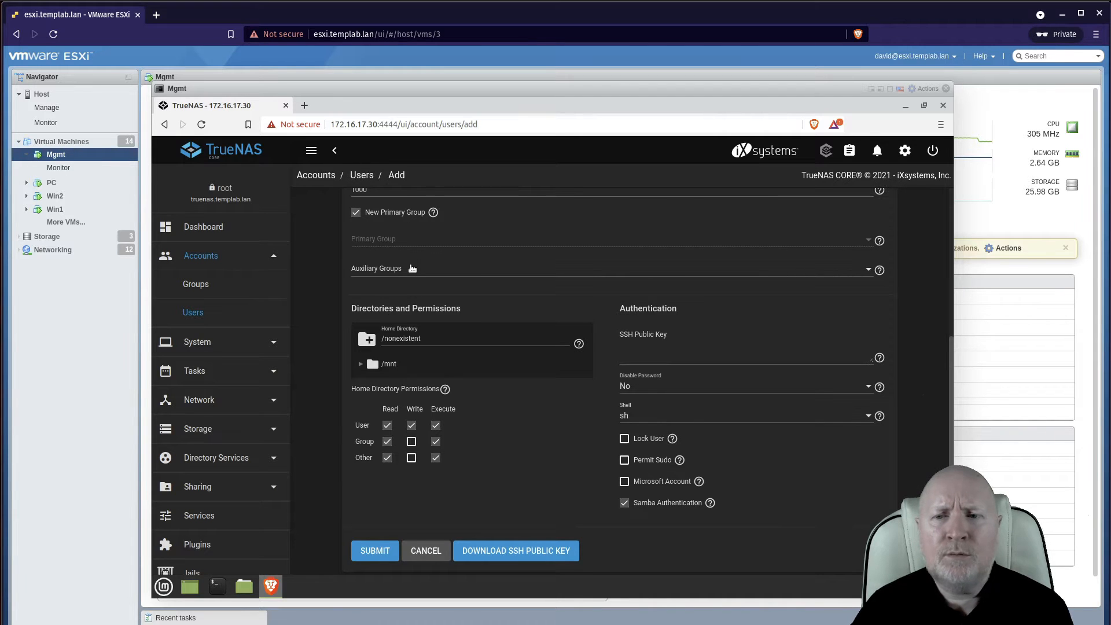
{"action": "scroll", "coordinate": [412, 268], "scroll_direction": "up", "scroll_amount": 2}
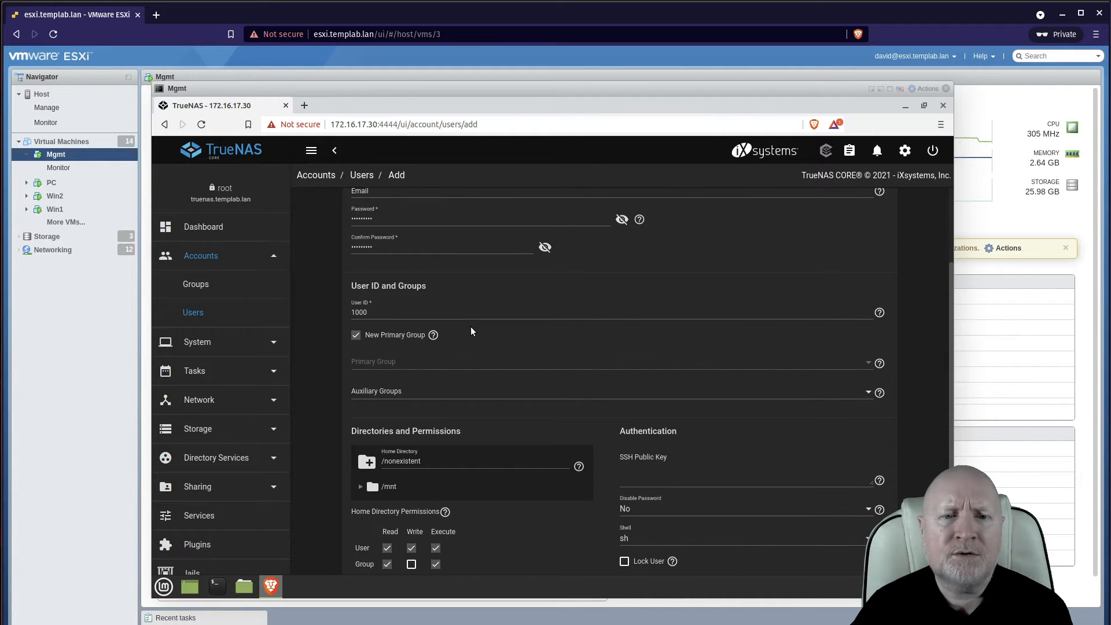
{"action": "scroll", "coordinate": [470, 326], "scroll_direction": "up", "scroll_amount": 2}
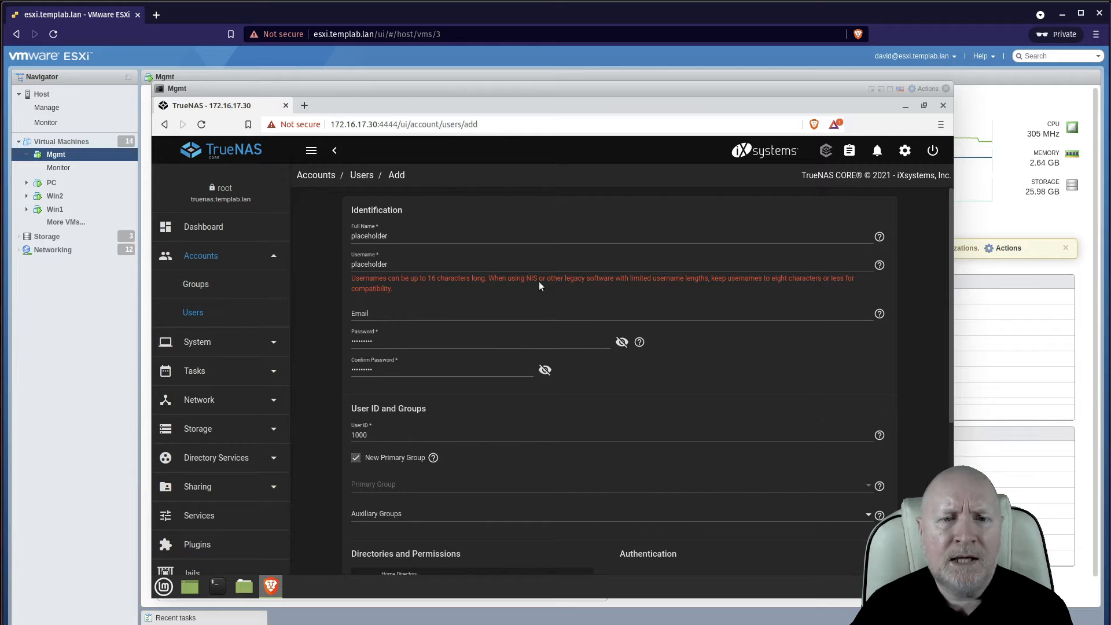
{"action": "scroll", "coordinate": [945, 386], "scroll_direction": "down", "scroll_amount": 4}
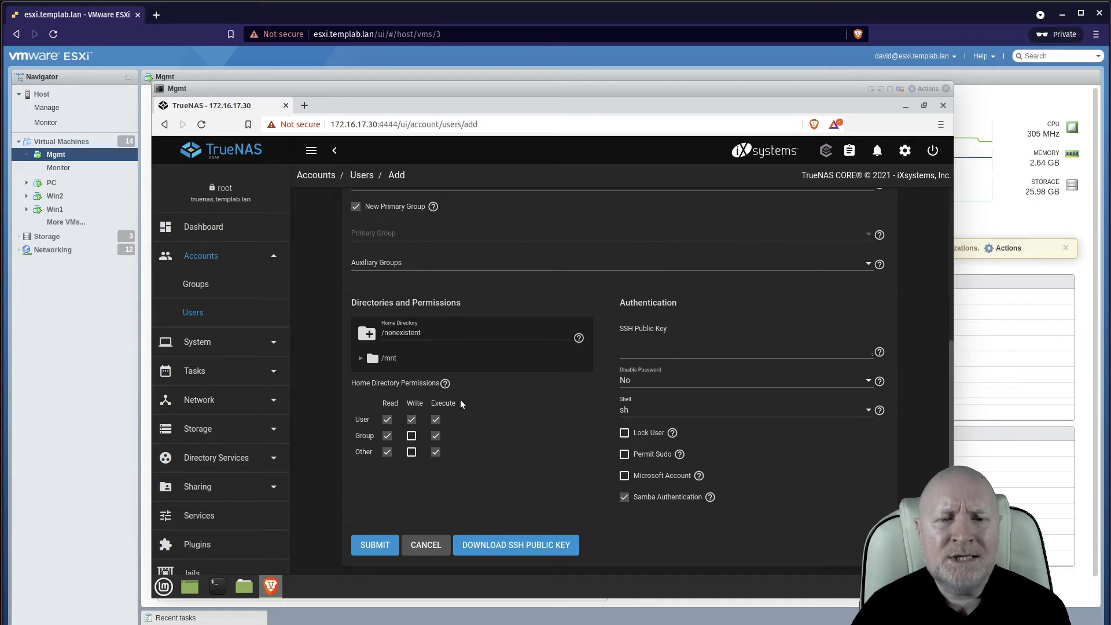
{"action": "scroll", "coordinate": [457, 425], "scroll_direction": "up", "scroll_amount": 2}
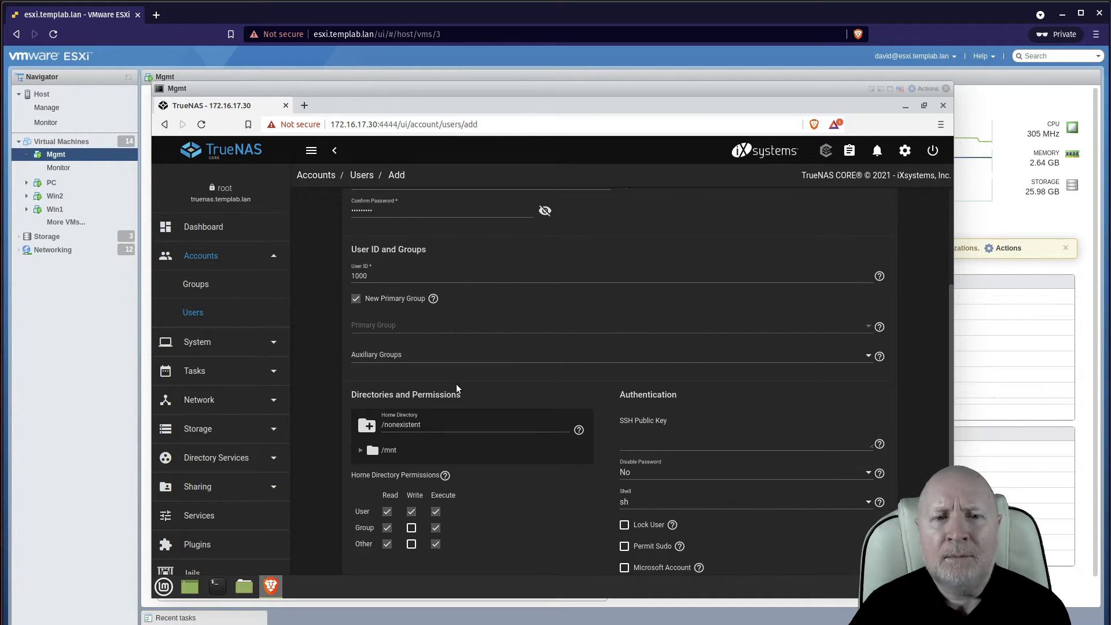
{"action": "scroll", "coordinate": [455, 383], "scroll_direction": "up", "scroll_amount": 3}
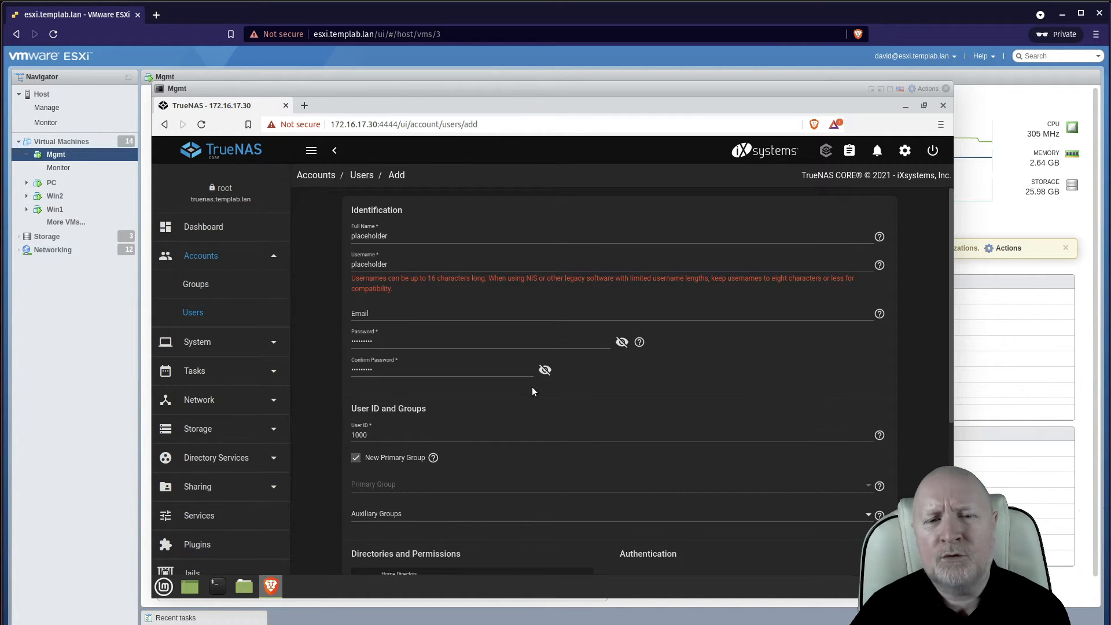
{"action": "scroll", "coordinate": [542, 419], "scroll_direction": "down", "scroll_amount": 2}
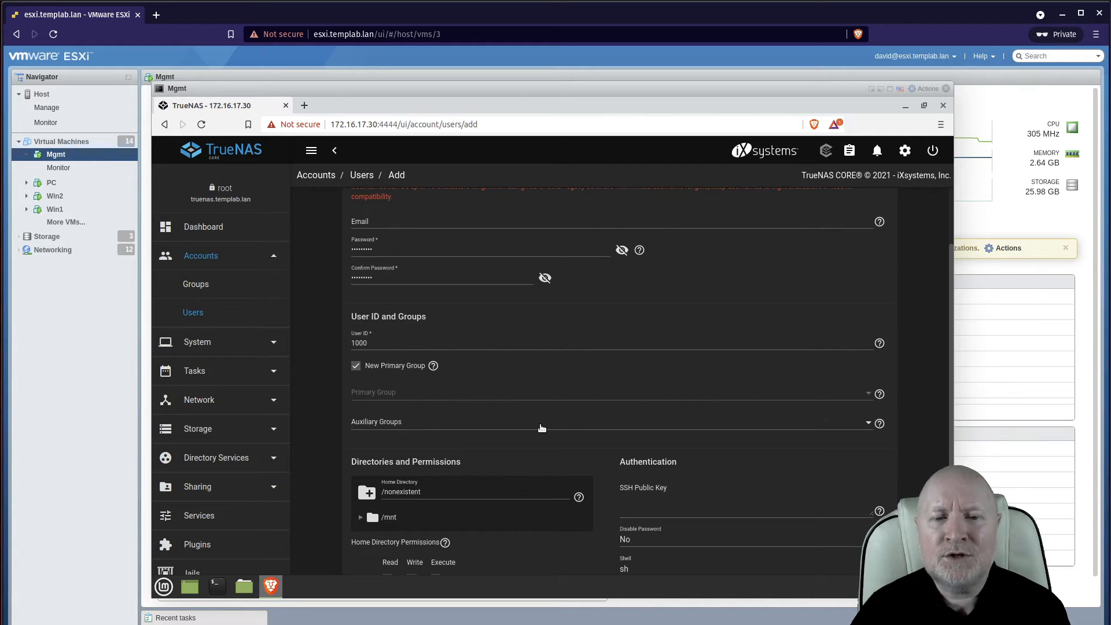
{"action": "scroll", "coordinate": [541, 428], "scroll_direction": "down", "scroll_amount": 2}
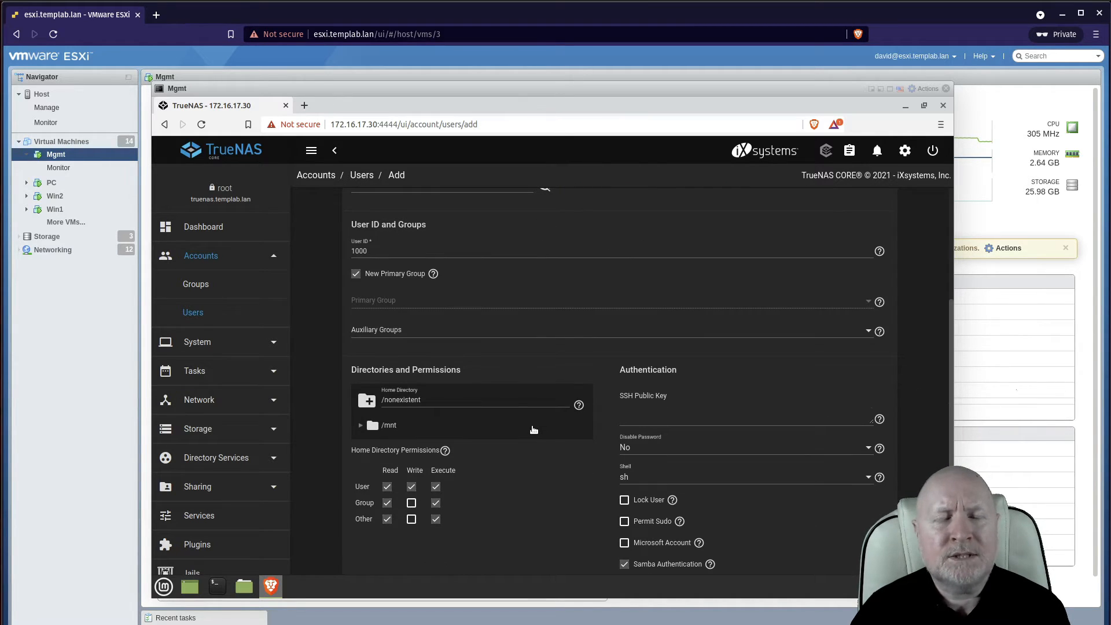
{"action": "scroll", "coordinate": [533, 429], "scroll_direction": "down", "scroll_amount": 1}
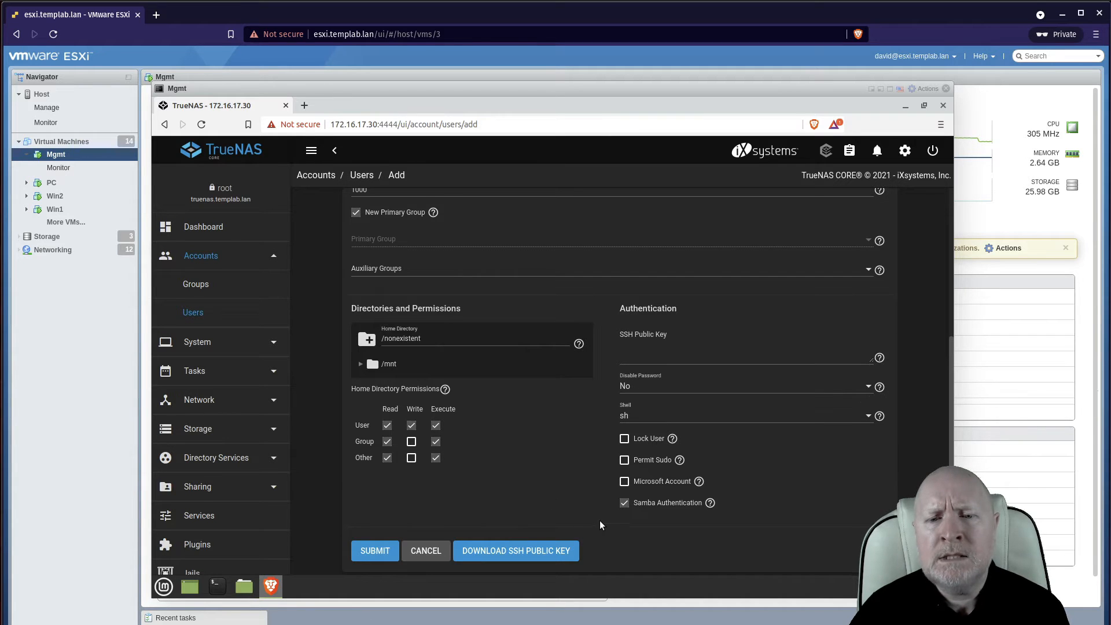
Step: Disable Samba Authentication, check the Lock User help, enable Lock User and submit the placeholder account
{"action": "left_click", "coordinate": [625, 504]}
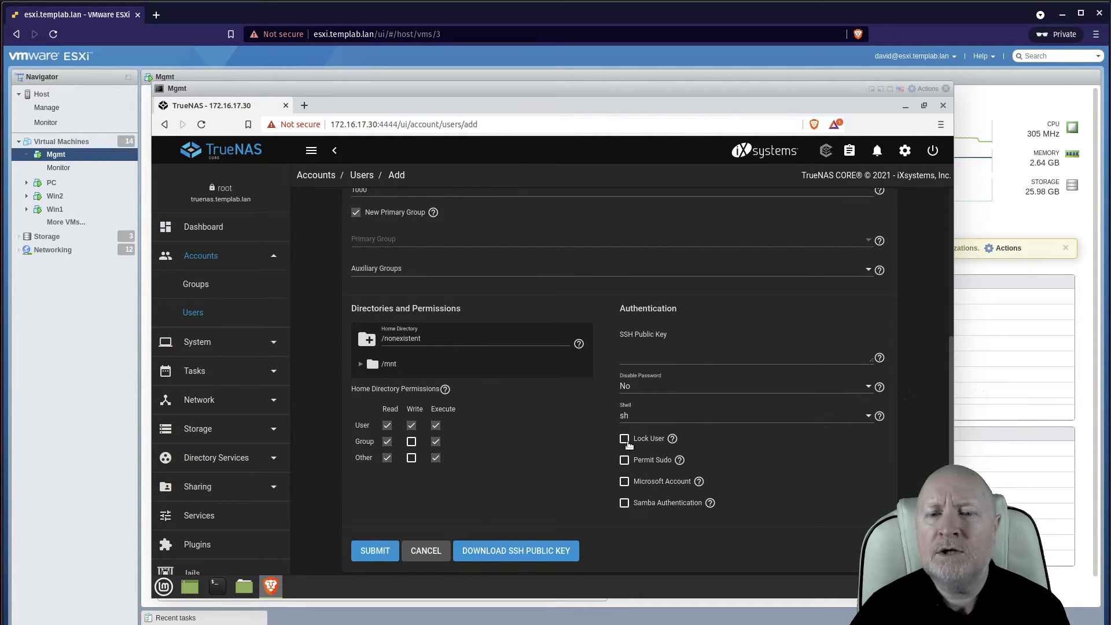
{"action": "left_click", "coordinate": [670, 441]}
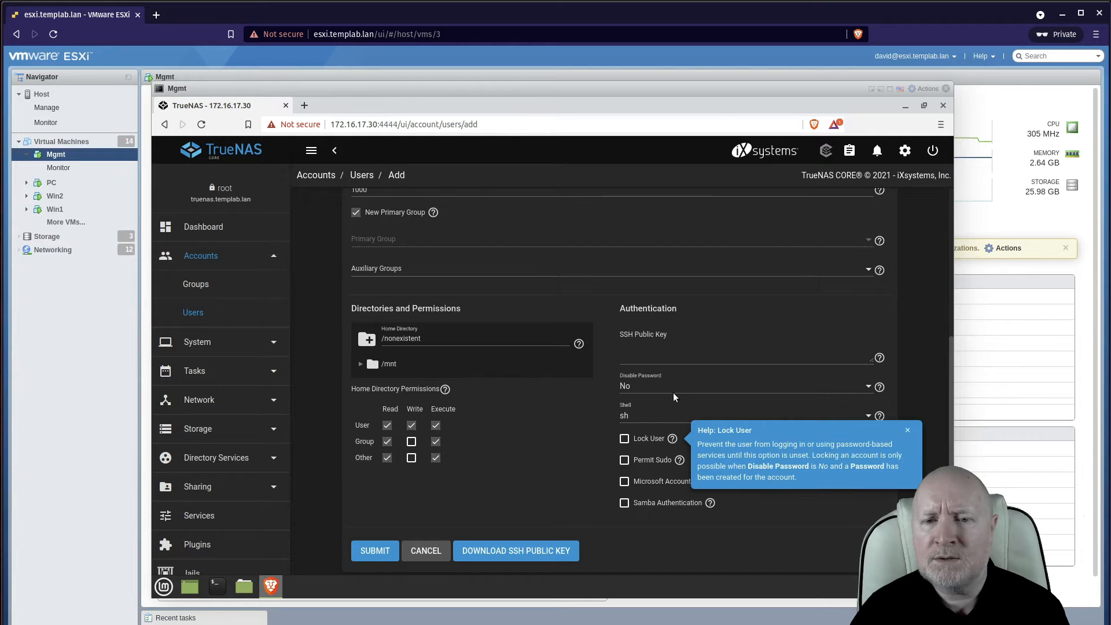
{"action": "left_click", "coordinate": [908, 432]}
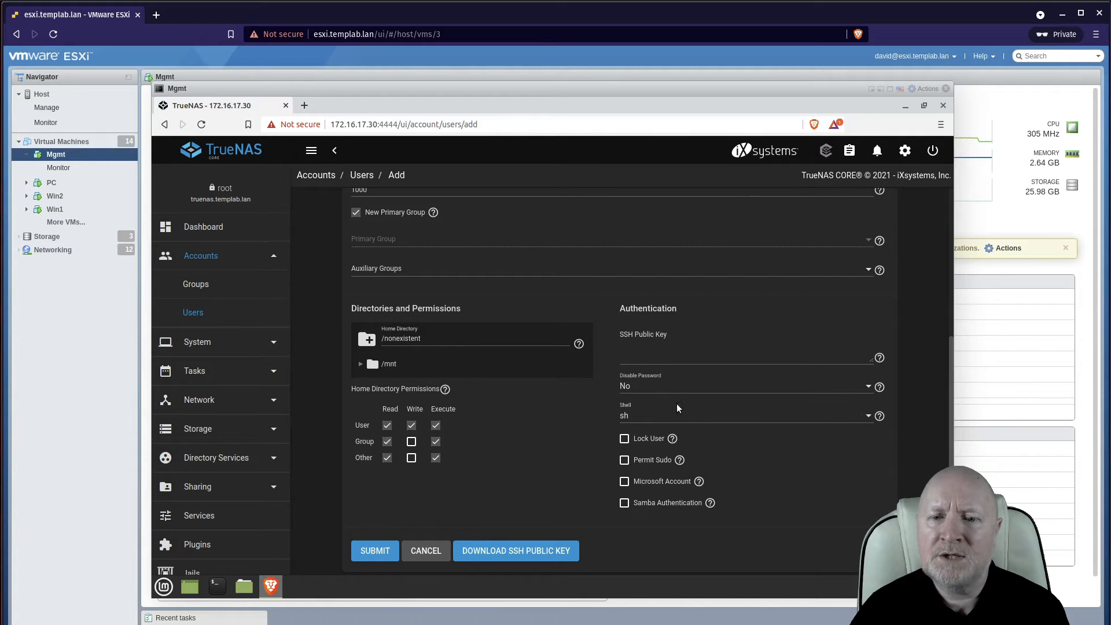
{"action": "left_click", "coordinate": [624, 440]}
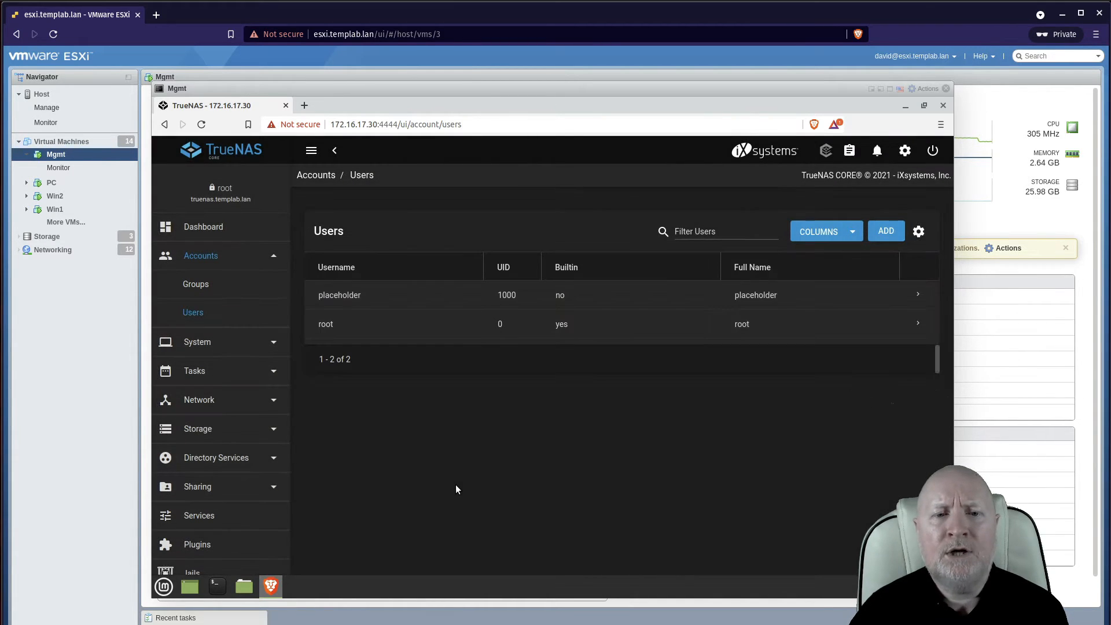
Step: Check the local groups list for the placeholder group and open the storage pools overview
{"action": "left_click", "coordinate": [185, 291]}
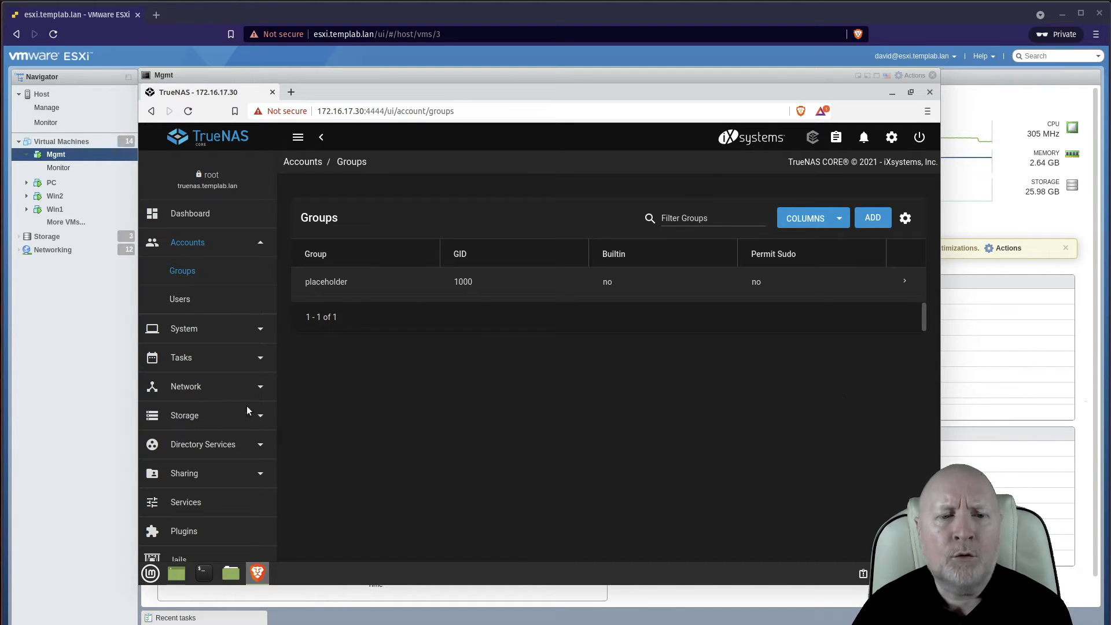
{"action": "left_click", "coordinate": [192, 417]}
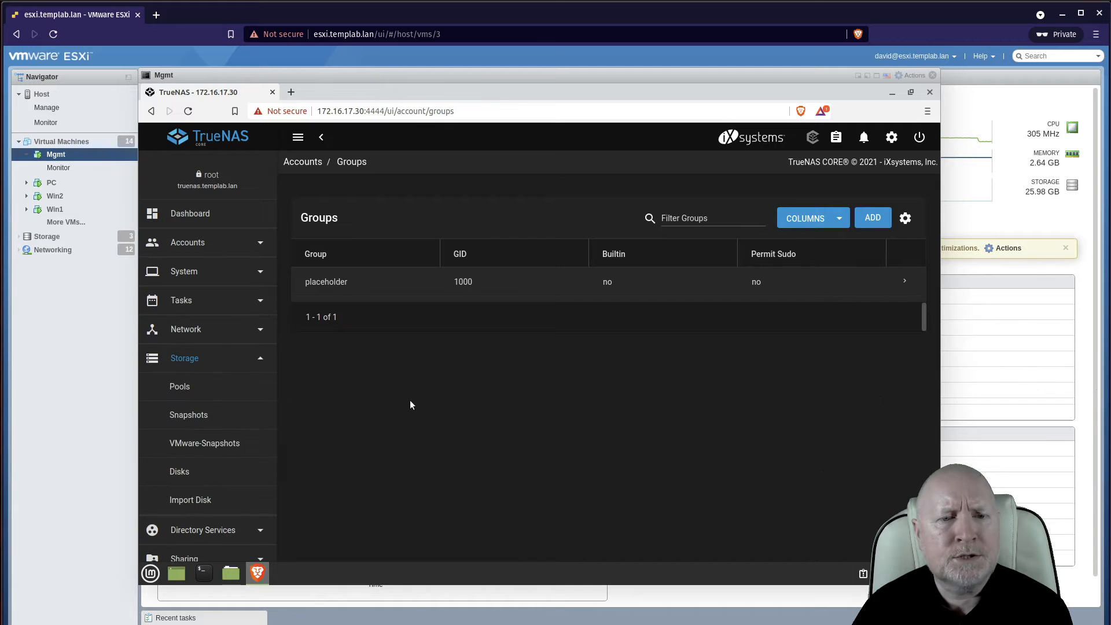
{"action": "left_click", "coordinate": [180, 387]}
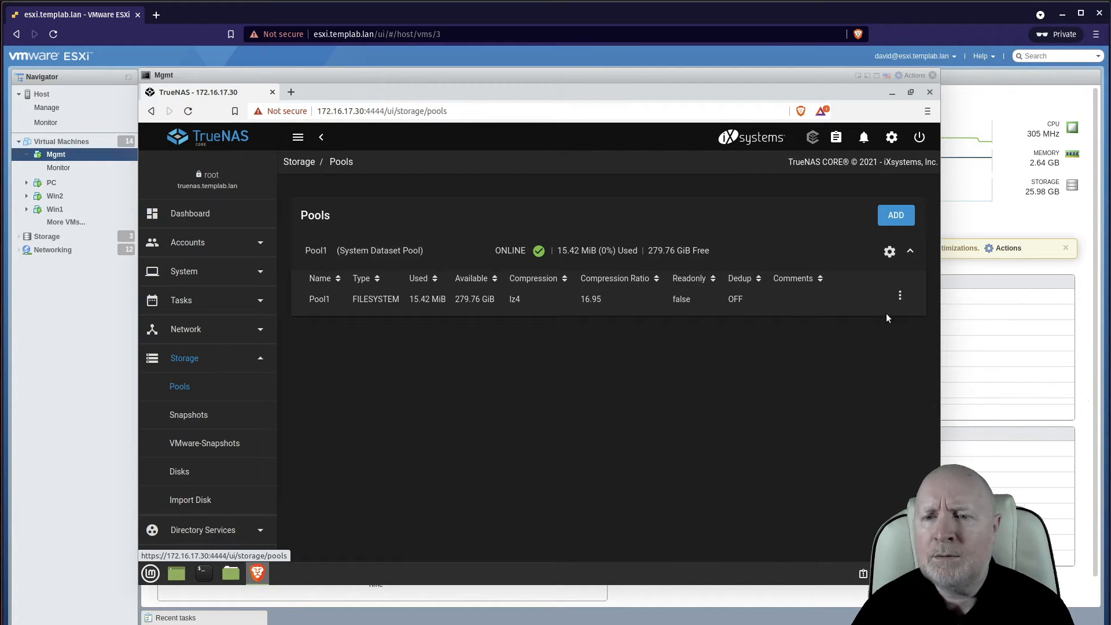
Step: Start a new dataset under Pool1 and name it HomeFolders
{"action": "left_click", "coordinate": [901, 298]}
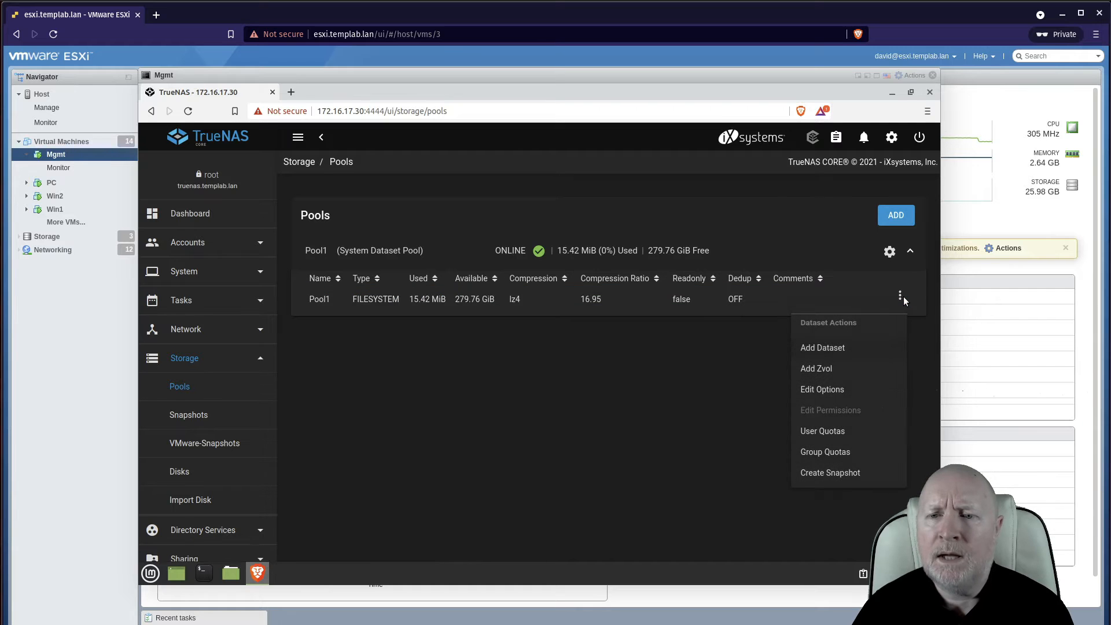
{"action": "left_click", "coordinate": [861, 350]}
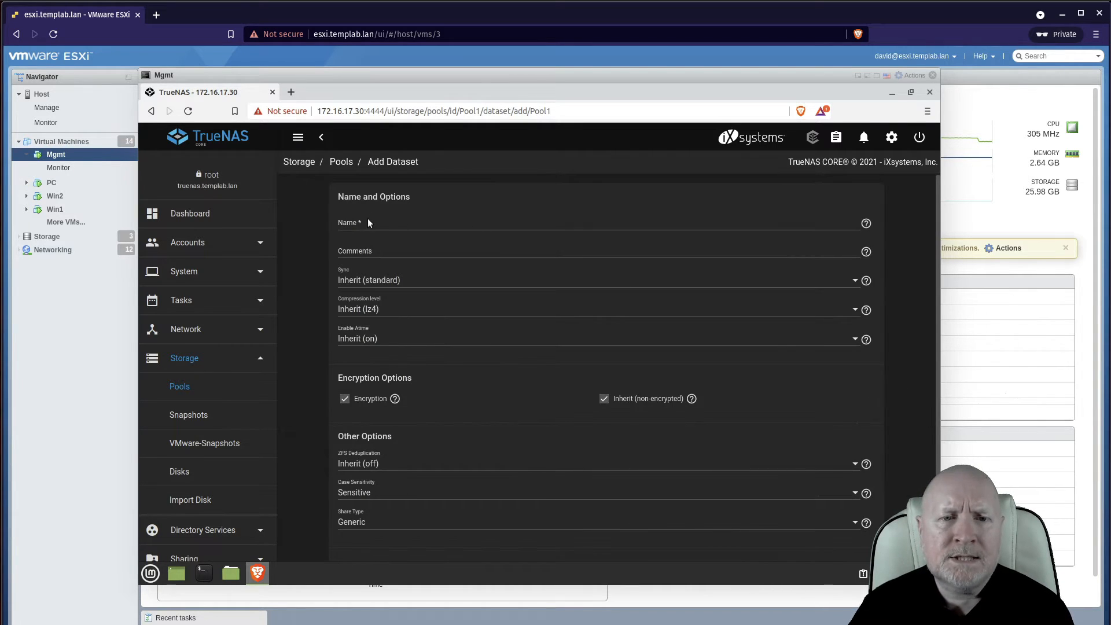
{"action": "left_click", "coordinate": [367, 223]}
{"action": "type", "text": "Ho"}
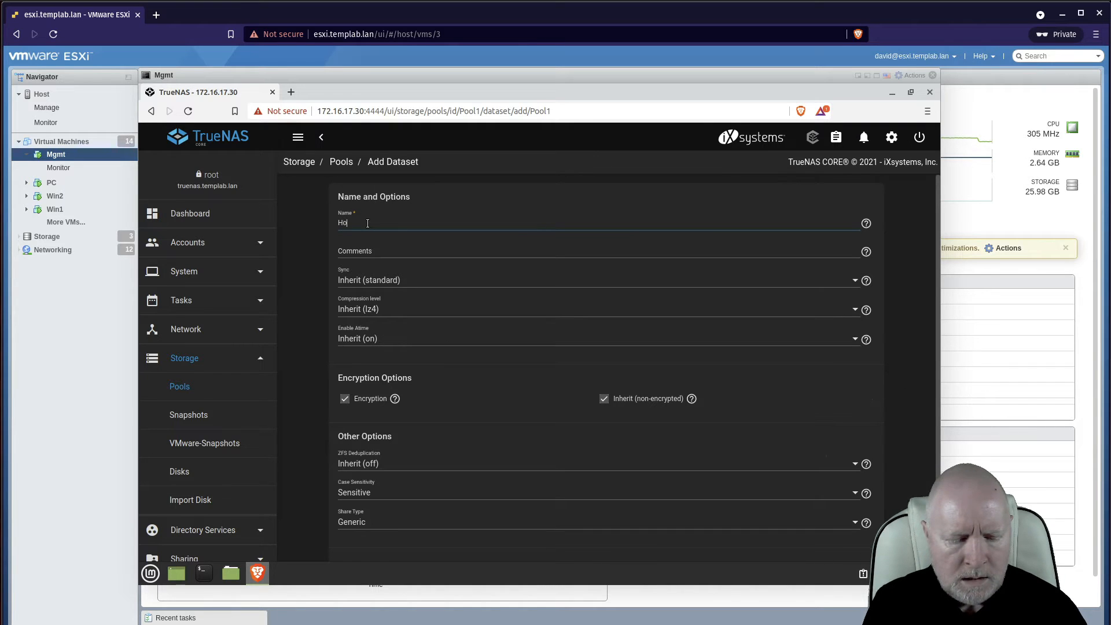
{"action": "type", "text": "mes"}
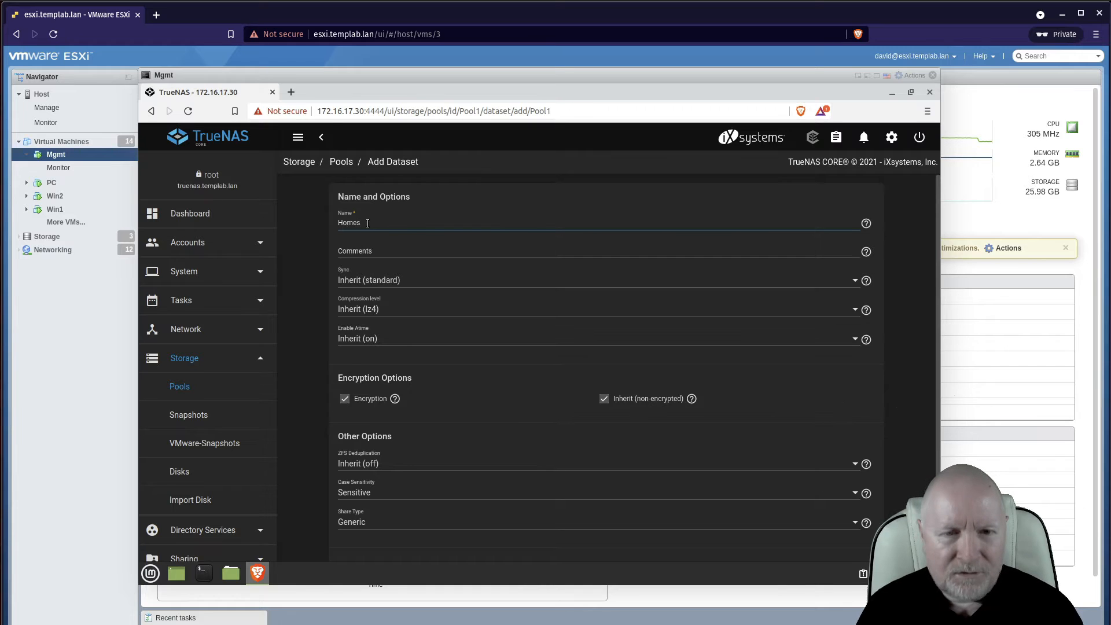
{"action": "type", "text": "older"}
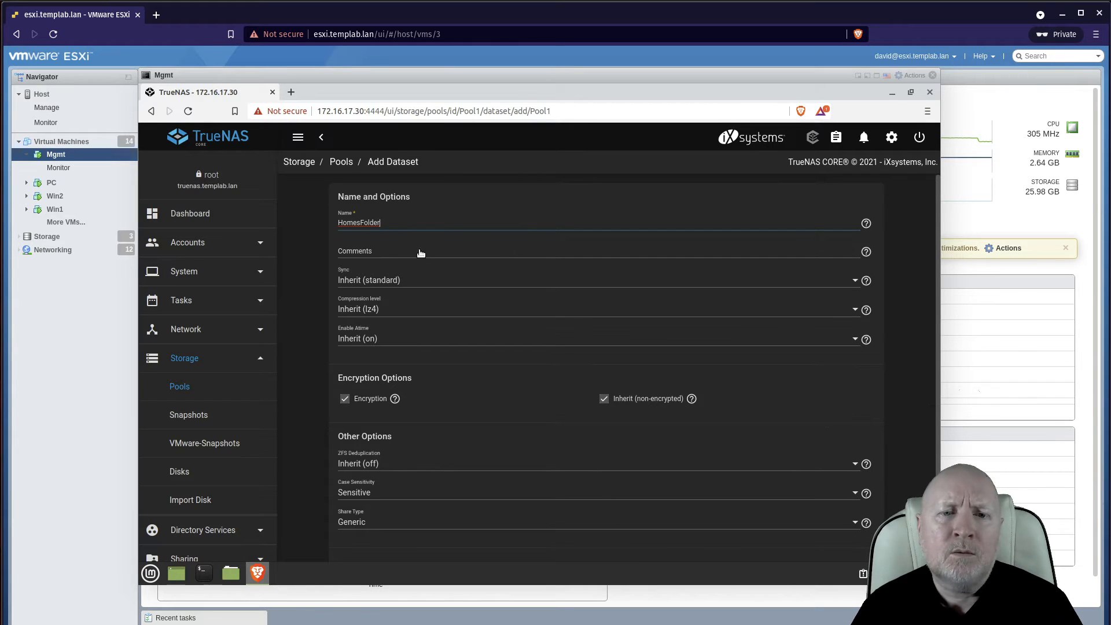
{"action": "left_click", "coordinate": [358, 219]}
{"action": "key", "text": "BackSpace"}
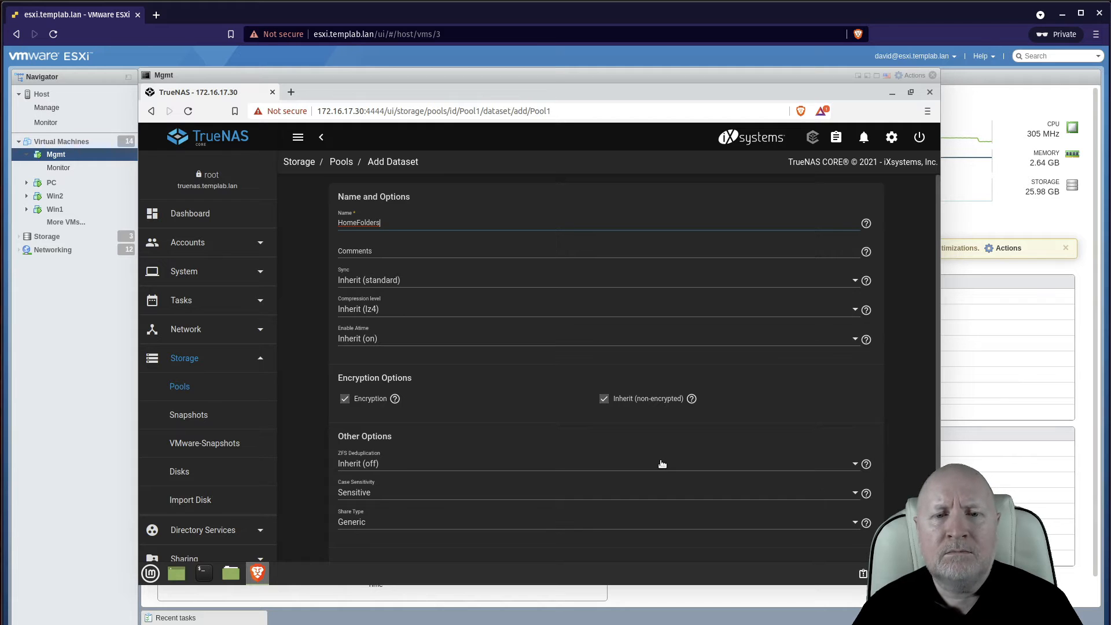
Step: Review the new dataset's settings and the available compression levels, keeping Inherit (lz4)
{"action": "scroll", "coordinate": [661, 464], "scroll_direction": "down", "scroll_amount": 1}
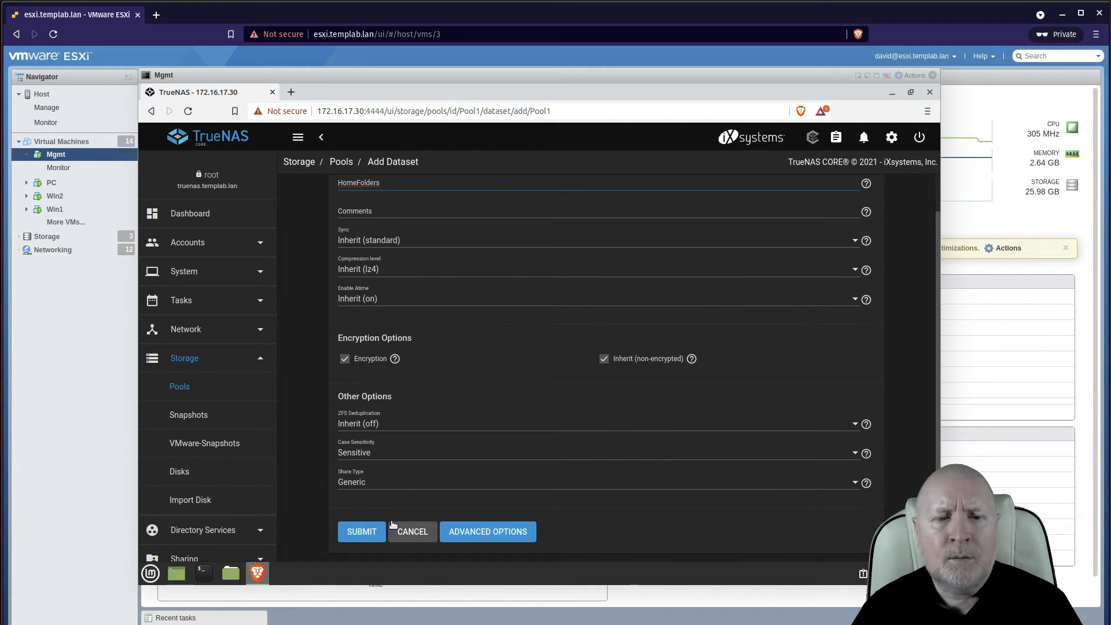
{"action": "scroll", "coordinate": [579, 457], "scroll_direction": "up", "scroll_amount": 1}
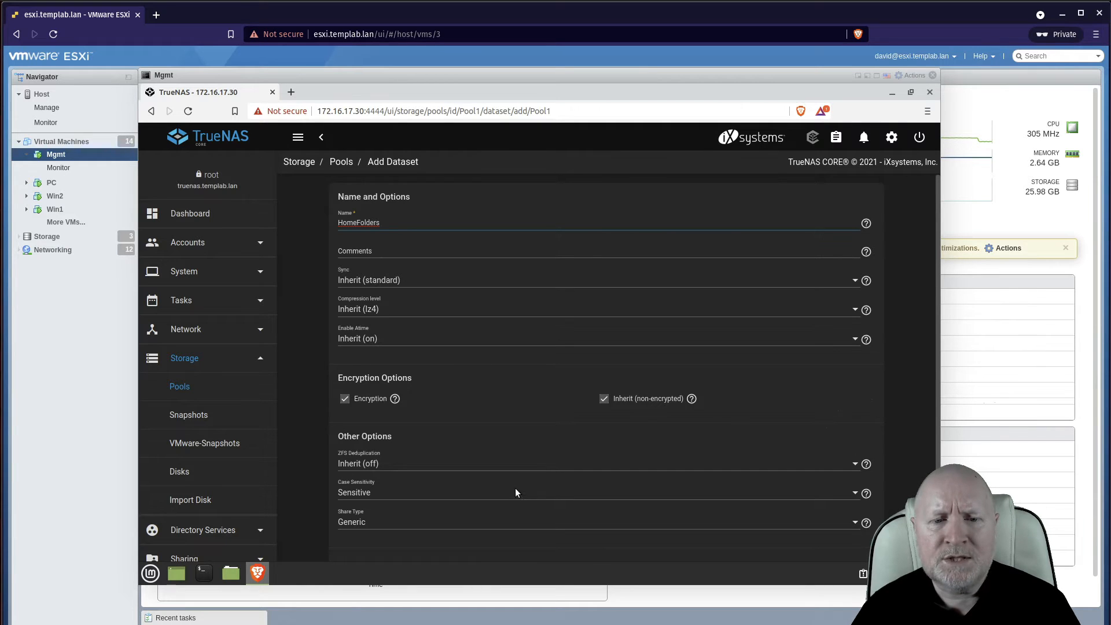
{"action": "scroll", "coordinate": [516, 496], "scroll_direction": "down", "scroll_amount": 1}
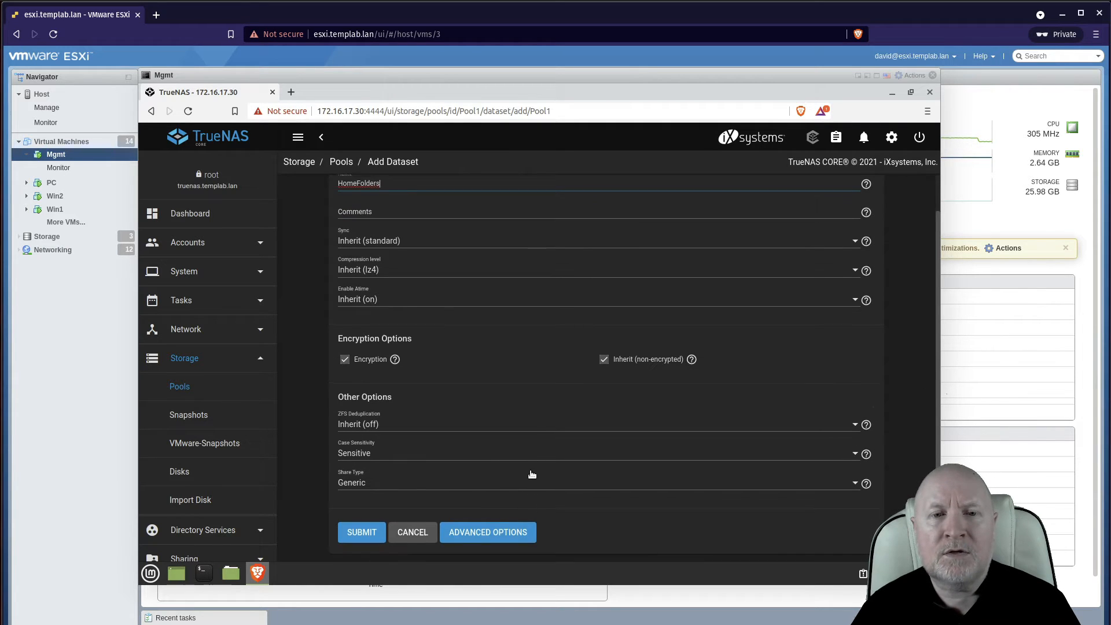
{"action": "scroll", "coordinate": [527, 471], "scroll_direction": "up", "scroll_amount": 1}
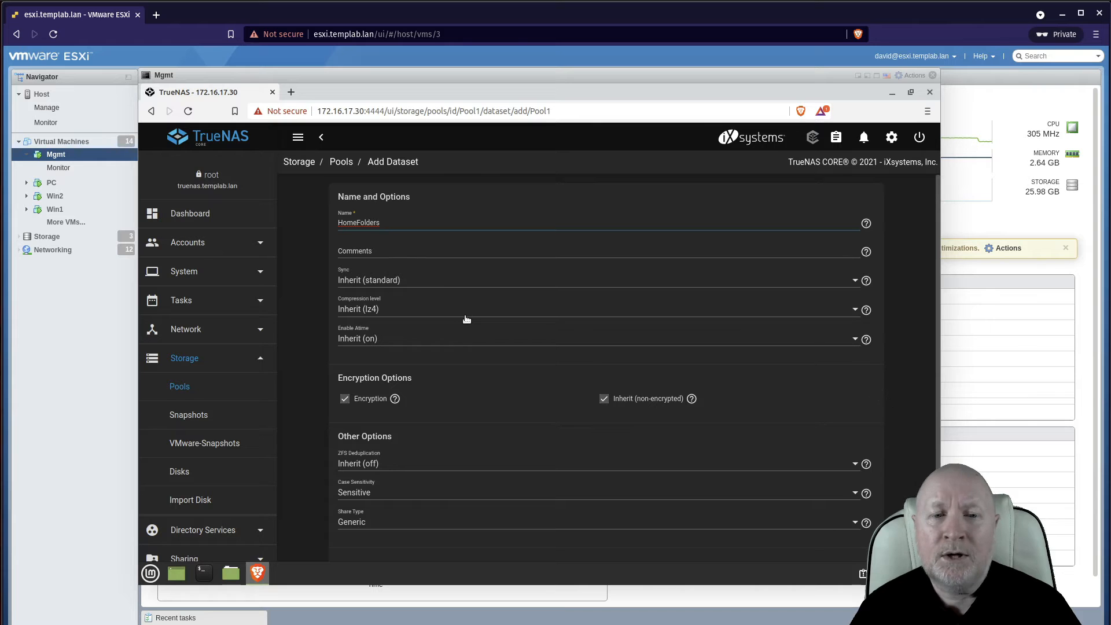
{"action": "left_click", "coordinate": [379, 311]}
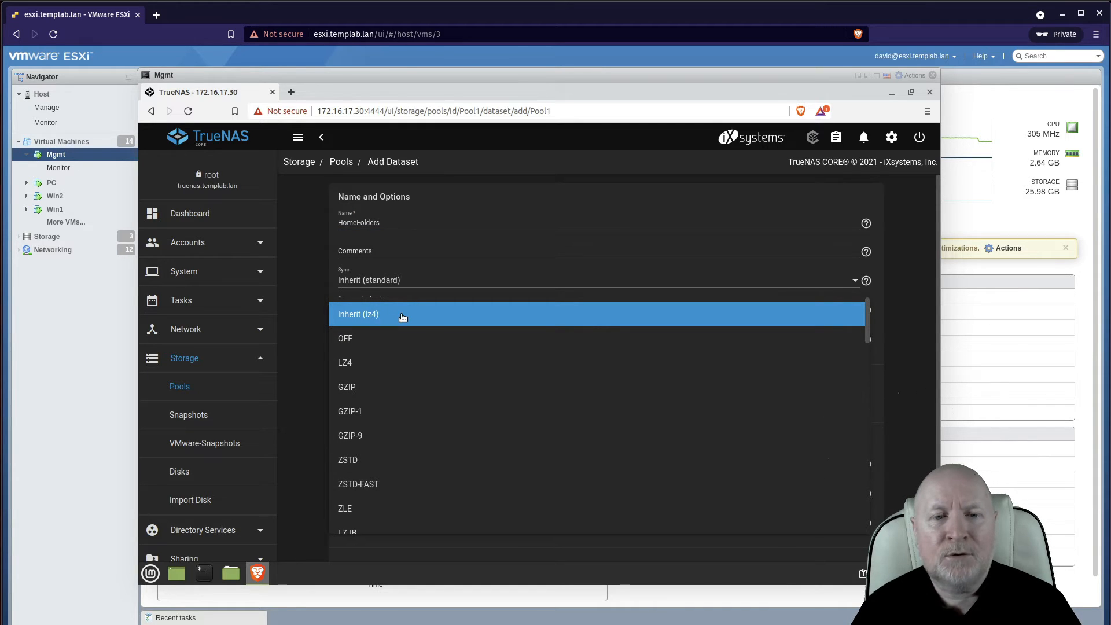
{"action": "left_click", "coordinate": [493, 284]}
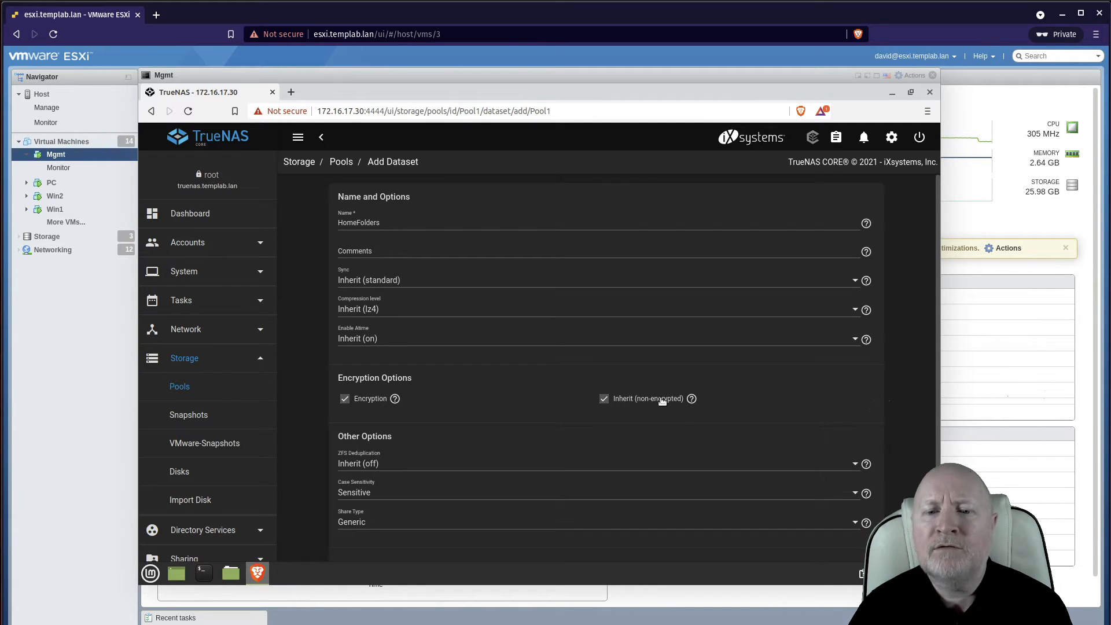
Step: Turn off encryption inheritance to inspect the dataset's own encryption options, and restore Inherit (non-encrypted)
{"action": "left_click", "coordinate": [345, 399]}
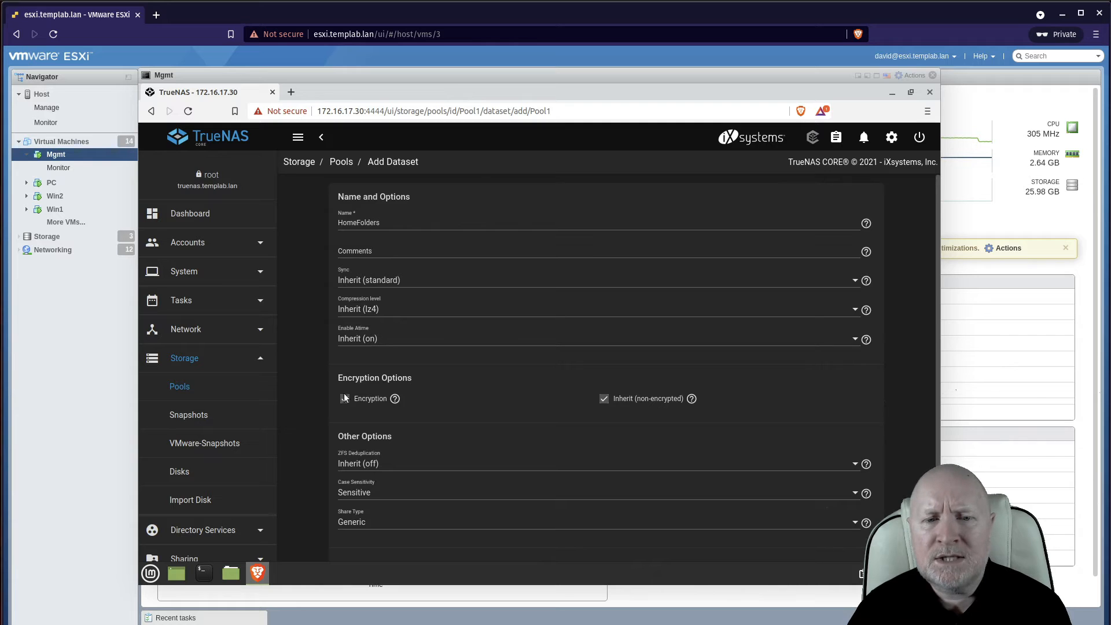
{"action": "left_click", "coordinate": [345, 399]}
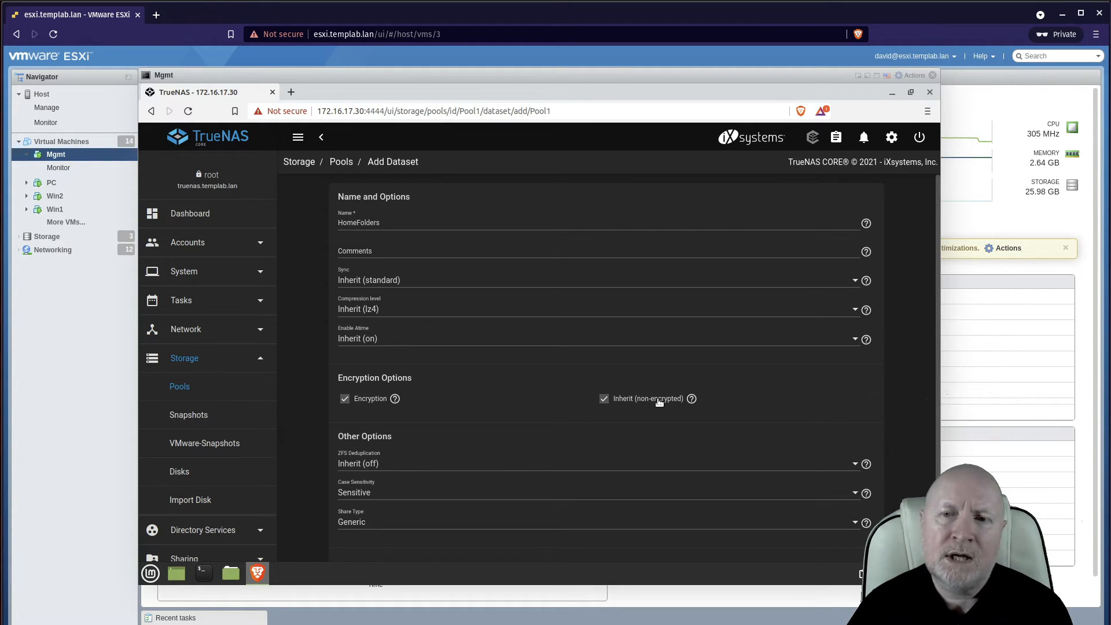
{"action": "left_click", "coordinate": [605, 399]}
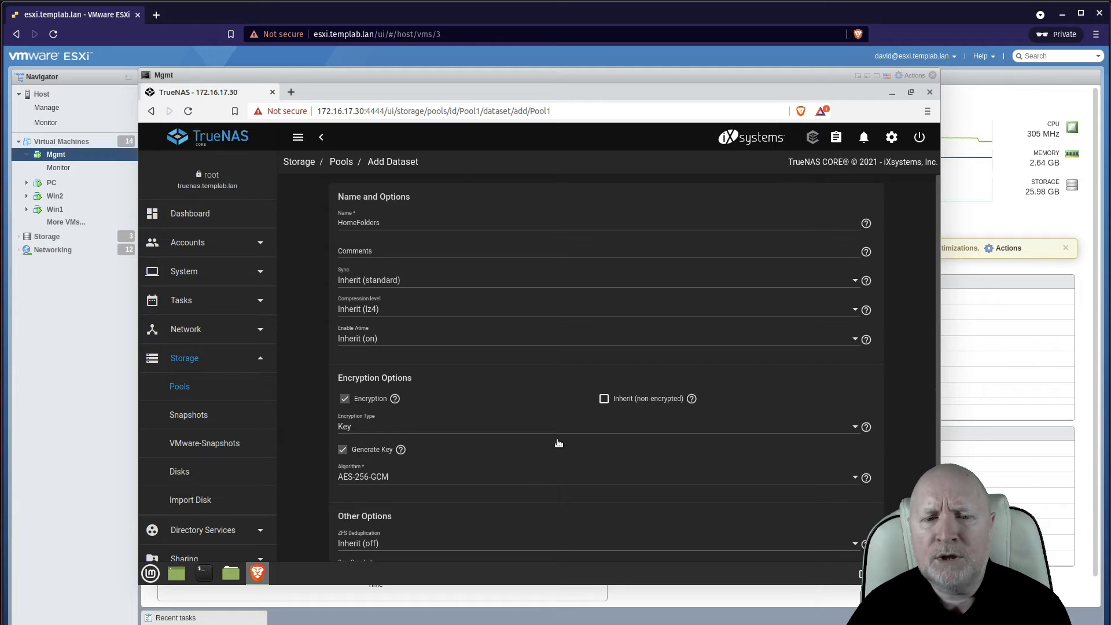
{"action": "left_click", "coordinate": [604, 399]}
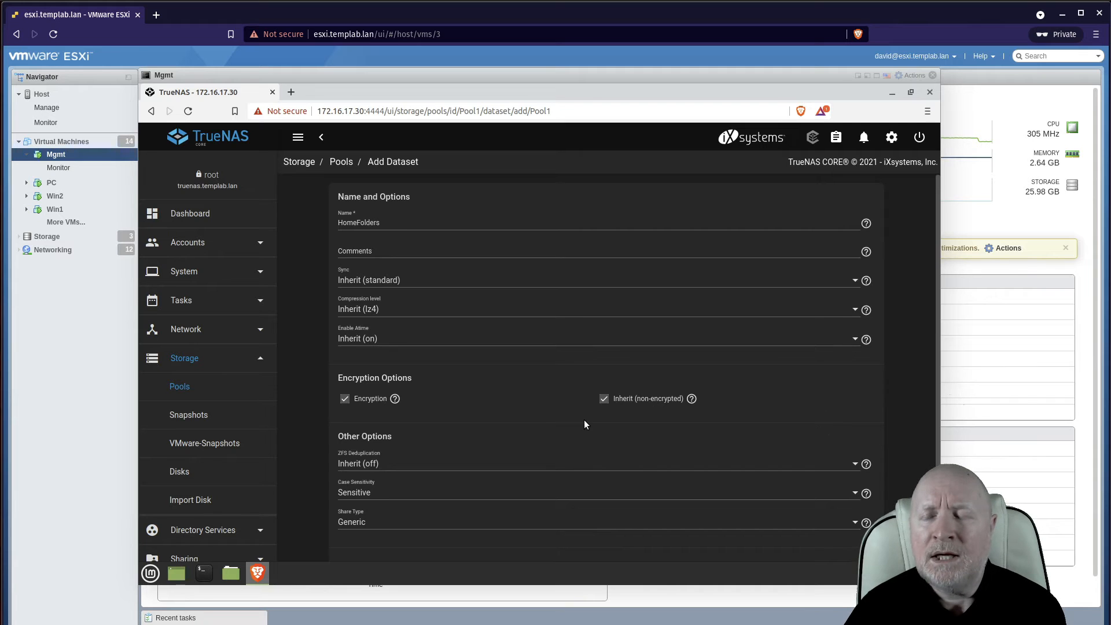
Step: Submit the HomeFolders dataset with its inherited settings and select the Pool1 row in the pools list
{"action": "scroll", "coordinate": [584, 424], "scroll_direction": "down", "scroll_amount": 2}
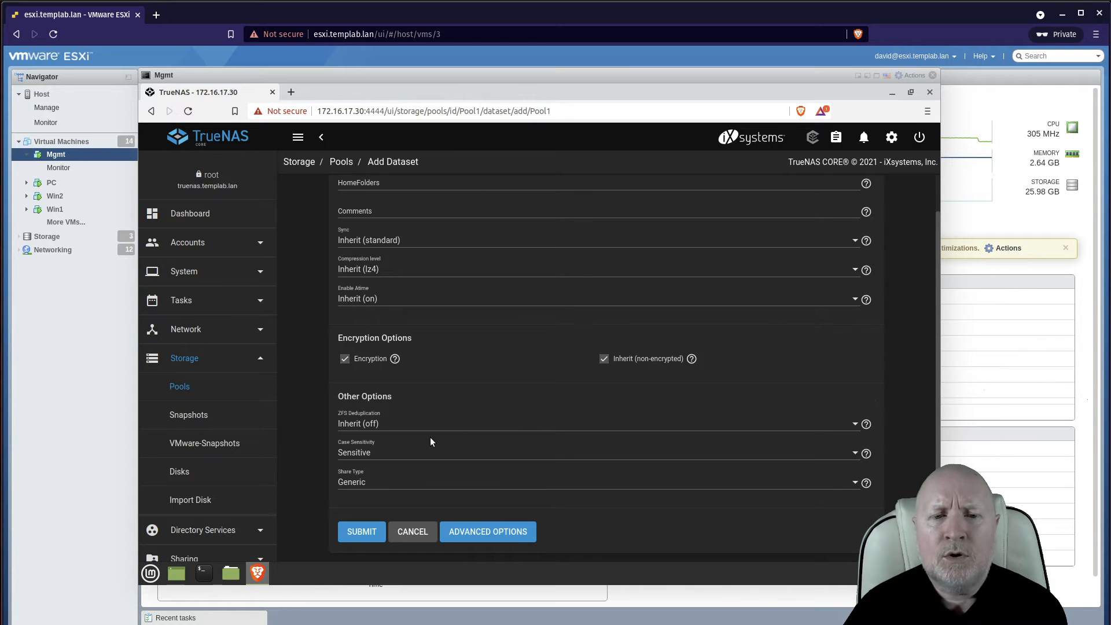
{"action": "left_click", "coordinate": [361, 531]}
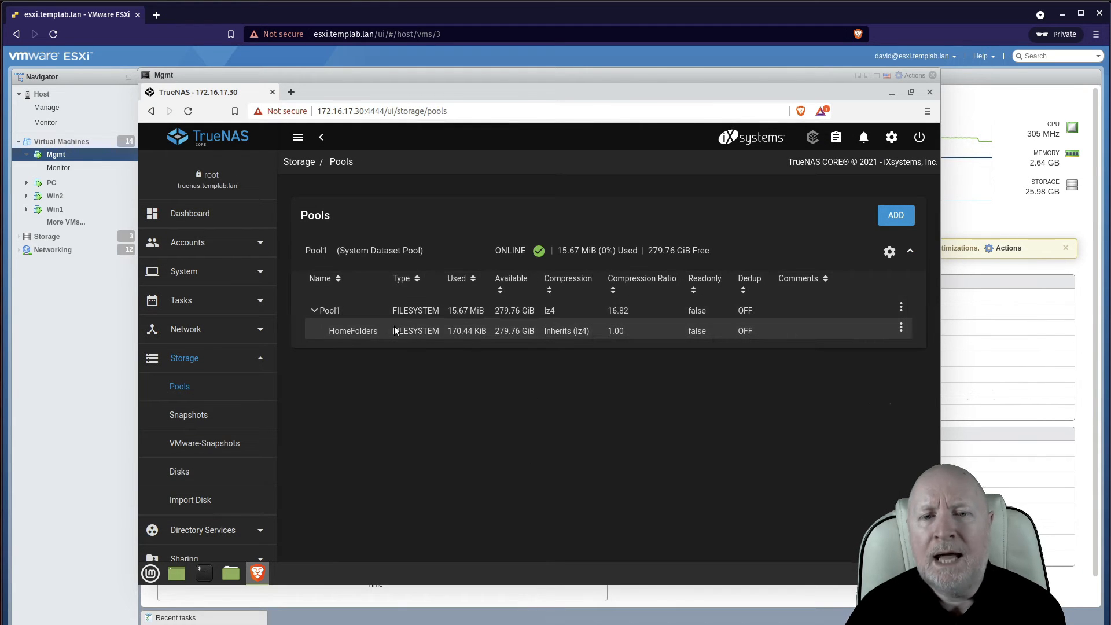
{"action": "left_click", "coordinate": [438, 312]}
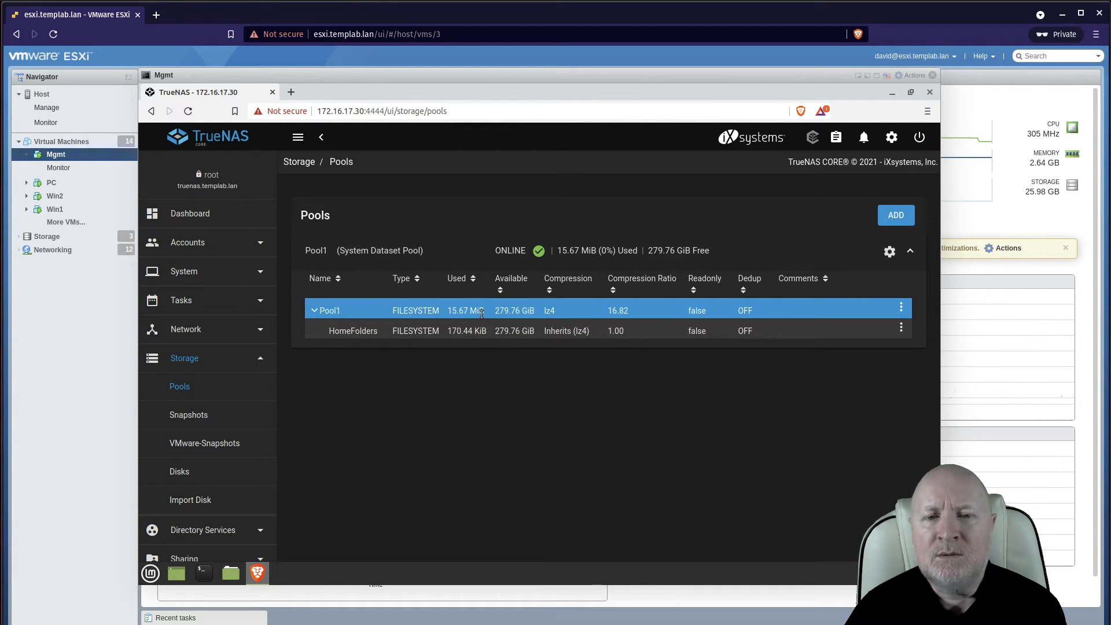
Step: Review the basic and advanced edit options of the HomeFolders dataset, including quotas and other options, and leave without saving
{"action": "left_click", "coordinate": [901, 328]}
{"action": "left_click", "coordinate": [841, 424]}
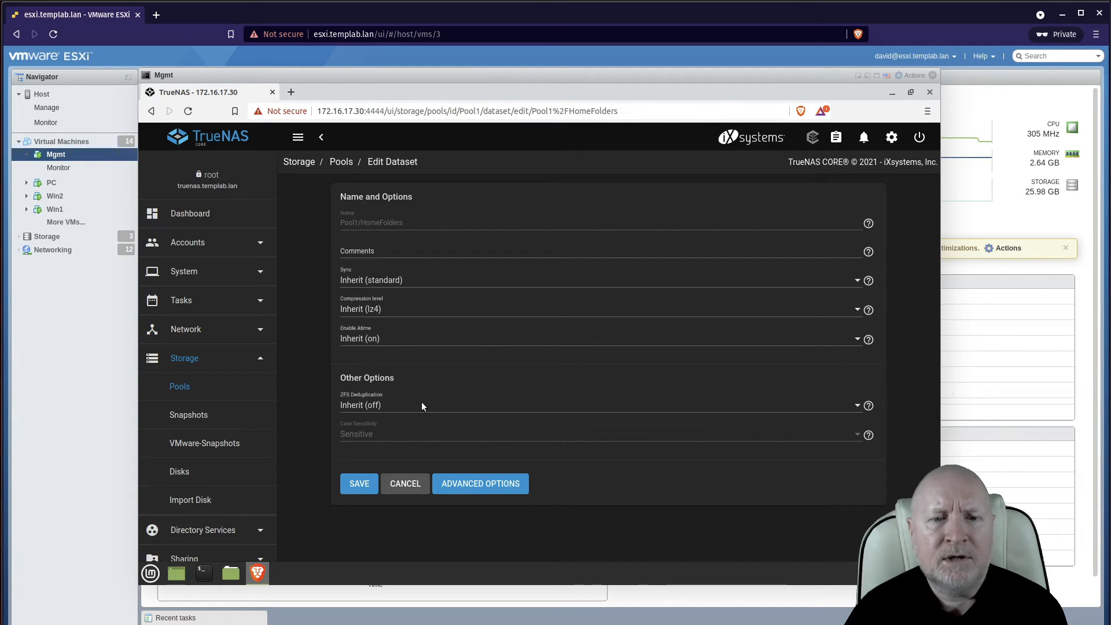
{"action": "left_click", "coordinate": [508, 489]}
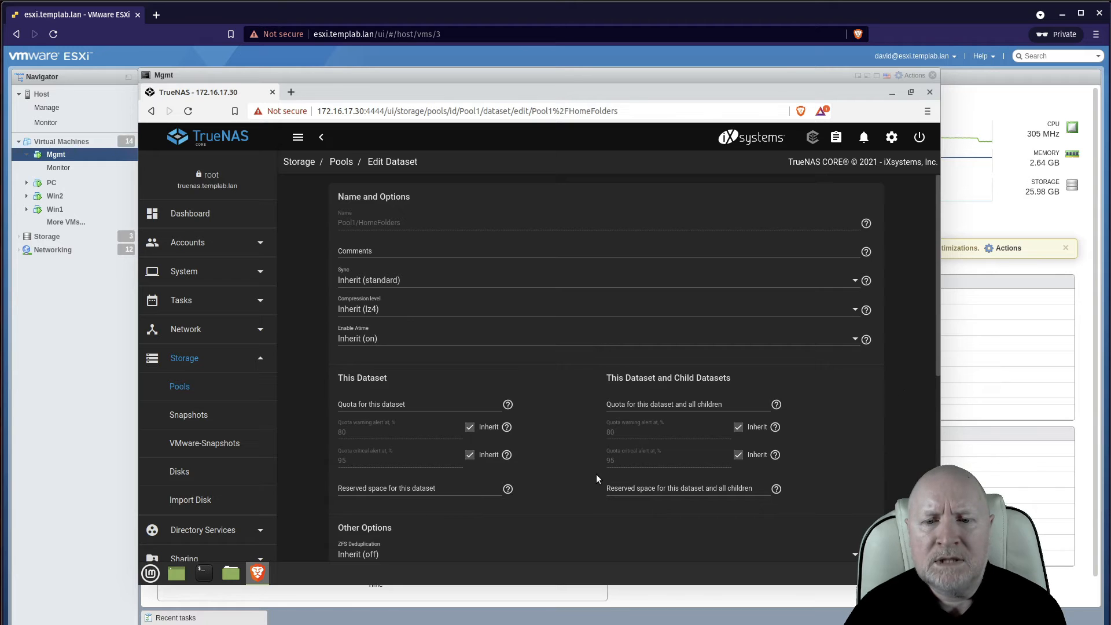
{"action": "scroll", "coordinate": [742, 498], "scroll_direction": "down", "scroll_amount": 3}
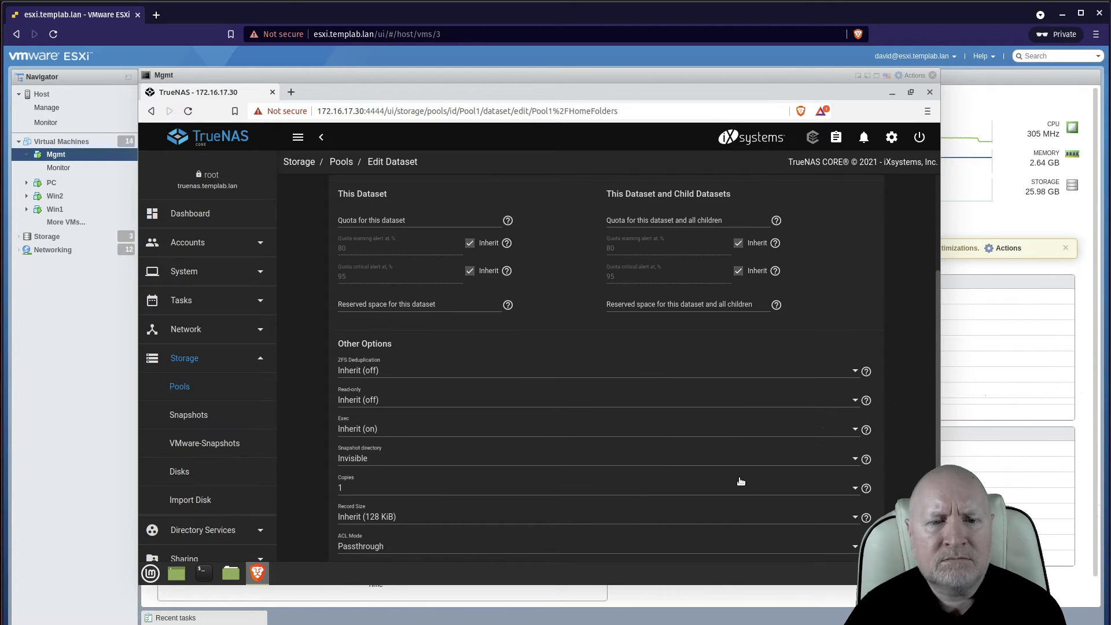
{"action": "scroll", "coordinate": [740, 440], "scroll_direction": "down", "scroll_amount": 2}
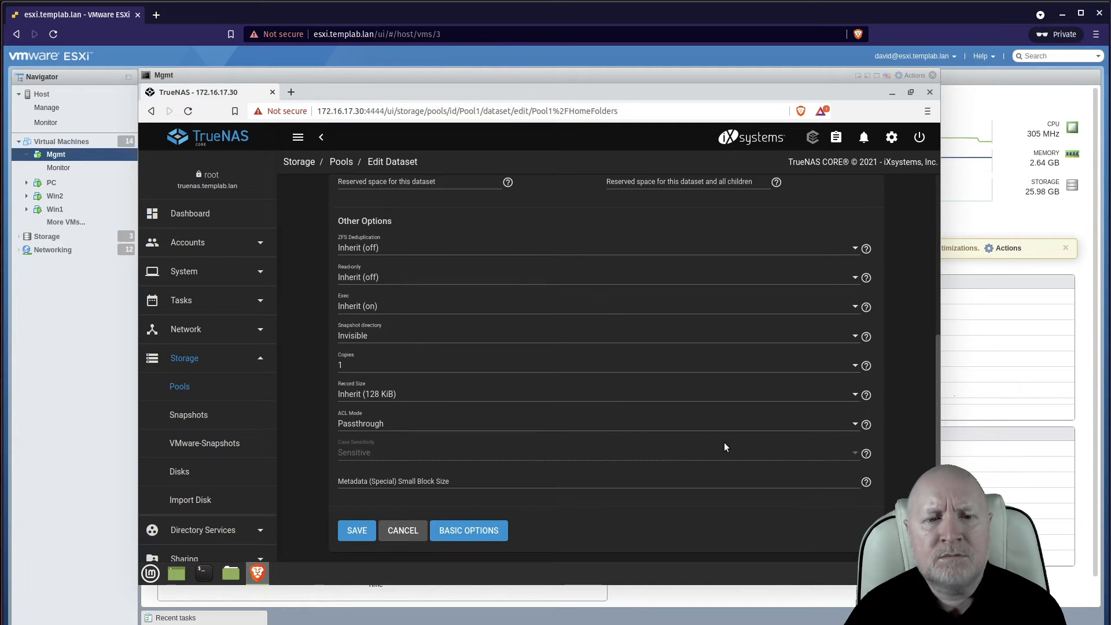
{"action": "scroll", "coordinate": [724, 442], "scroll_direction": "up", "scroll_amount": 4}
{"action": "scroll", "coordinate": [723, 442], "scroll_direction": "down", "scroll_amount": 5}
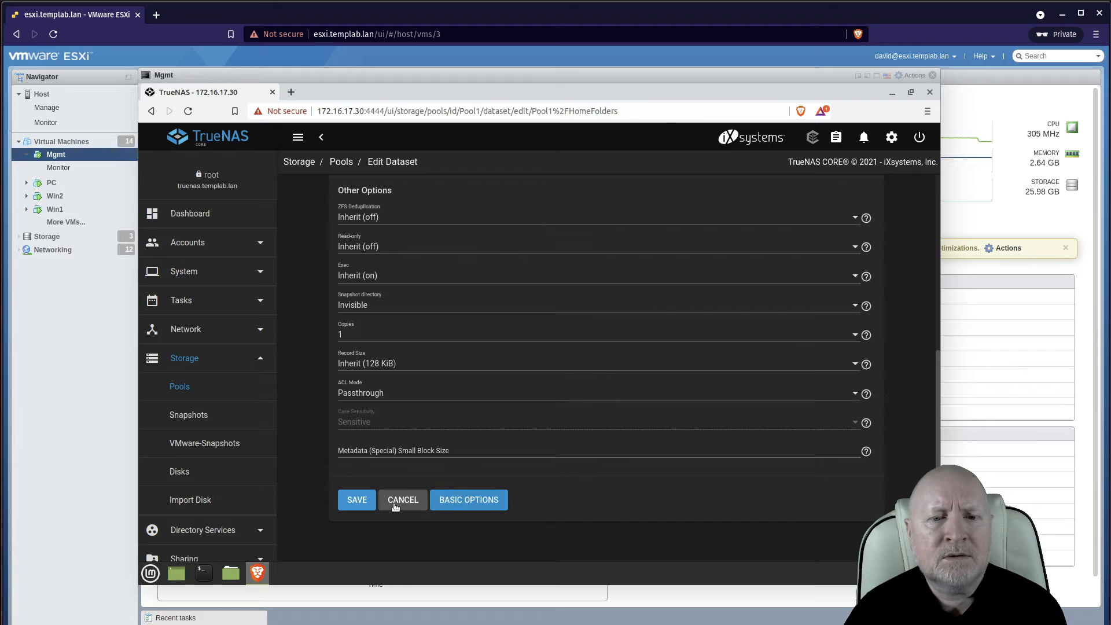
{"action": "left_click", "coordinate": [405, 496]}
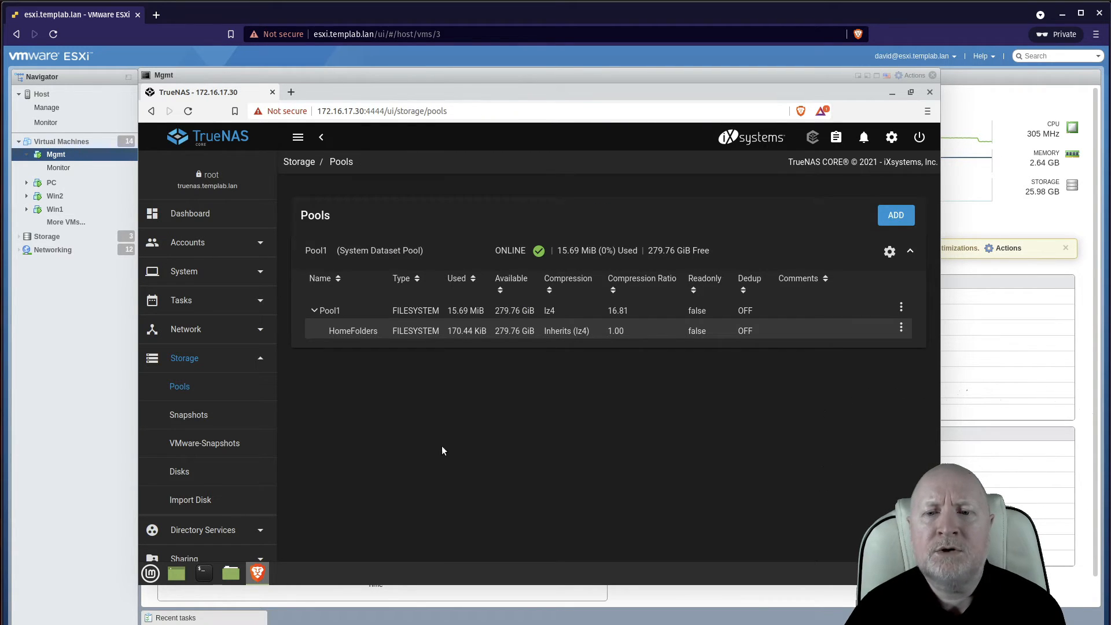
Step: Examine the Pool1 and HomeFolders entries and the dataset actions offered for HomeFolders, including Edit Permissions
{"action": "left_click", "coordinate": [526, 320]}
{"action": "left_click", "coordinate": [531, 314]}
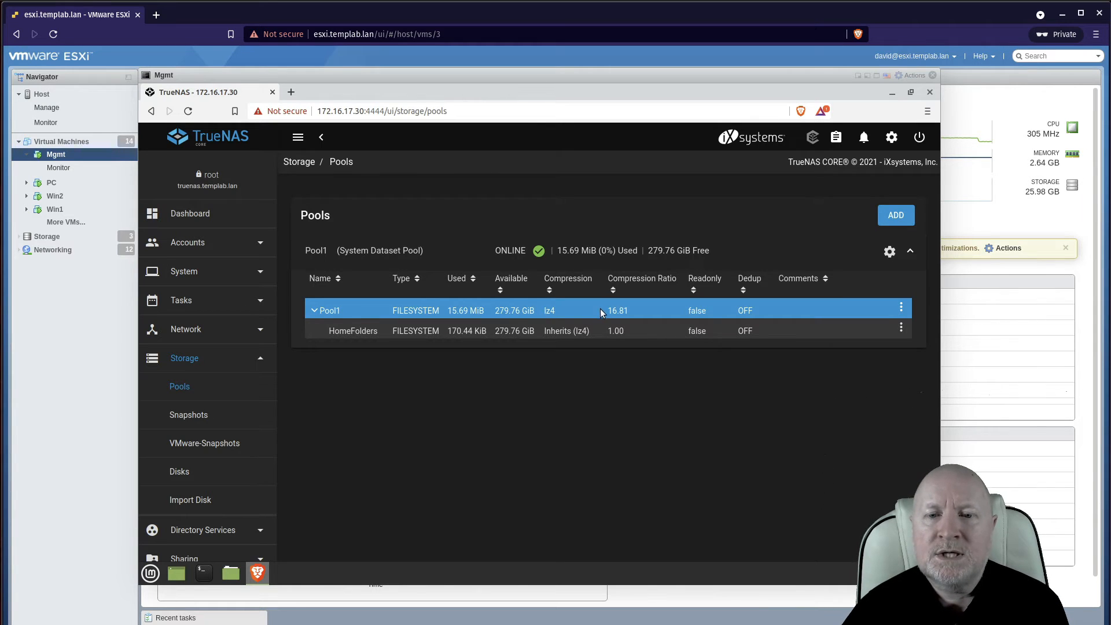
{"action": "left_click", "coordinate": [651, 330]}
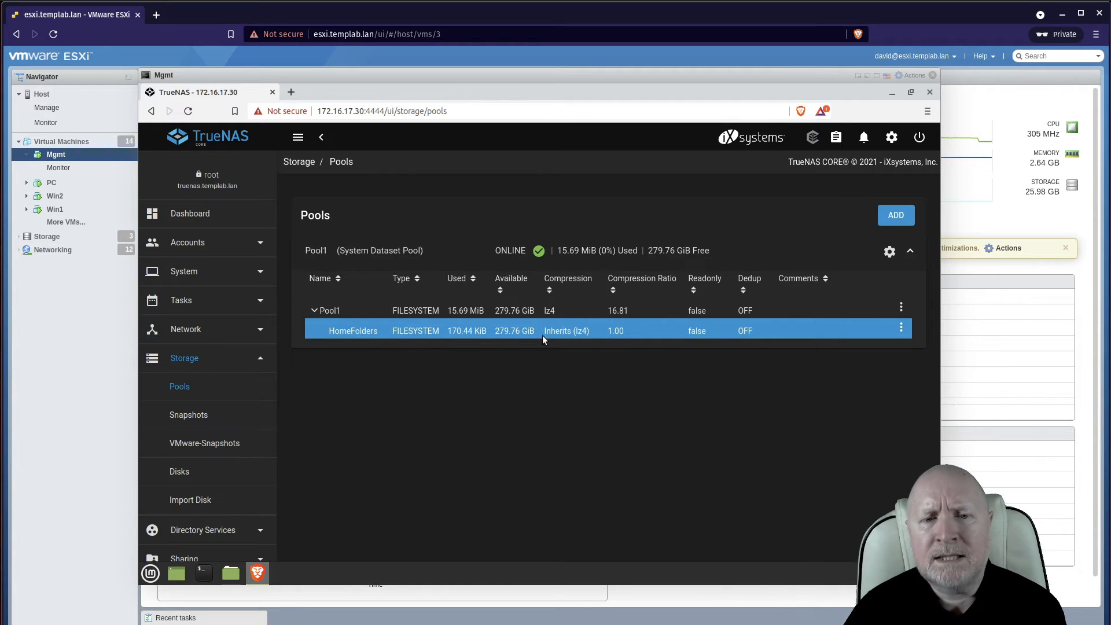
{"action": "left_click", "coordinate": [903, 330]}
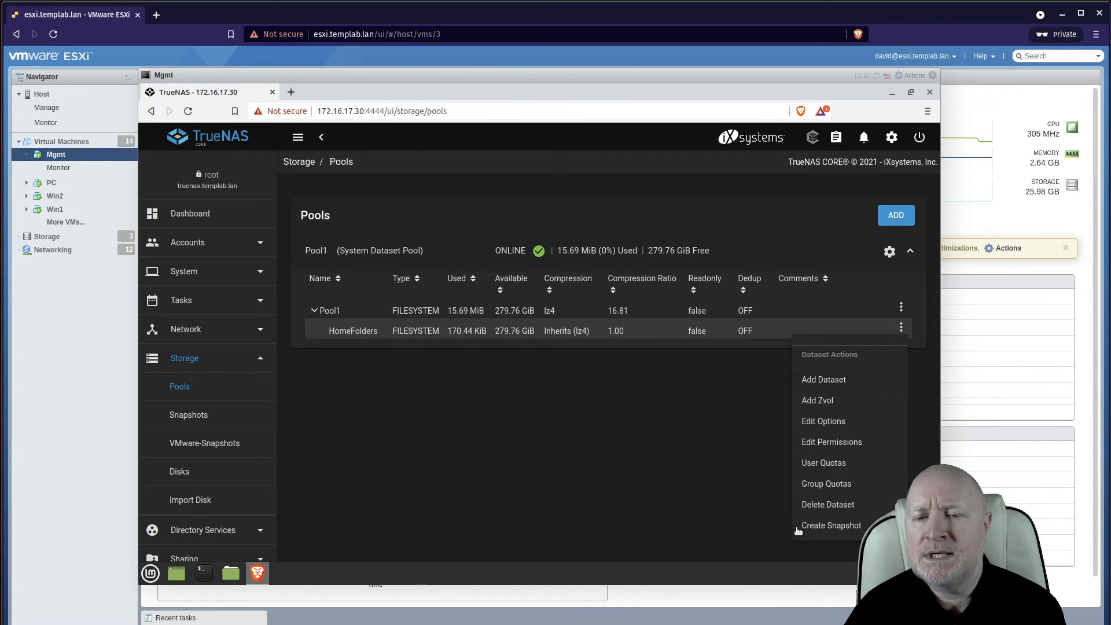
{"action": "left_click", "coordinate": [606, 432]}
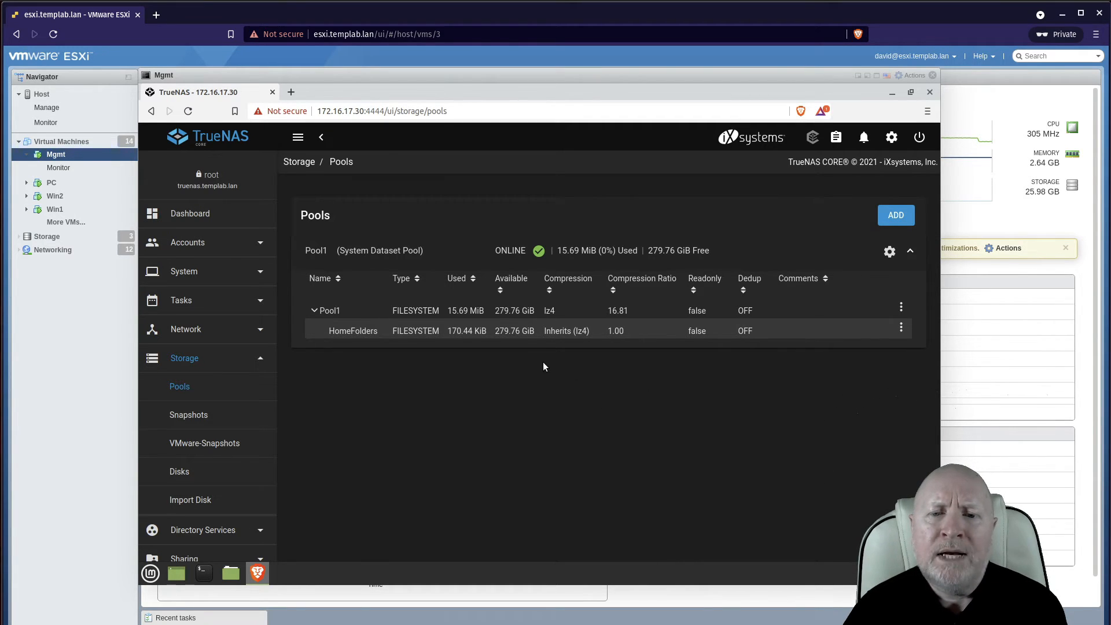
{"action": "left_click", "coordinate": [471, 333]}
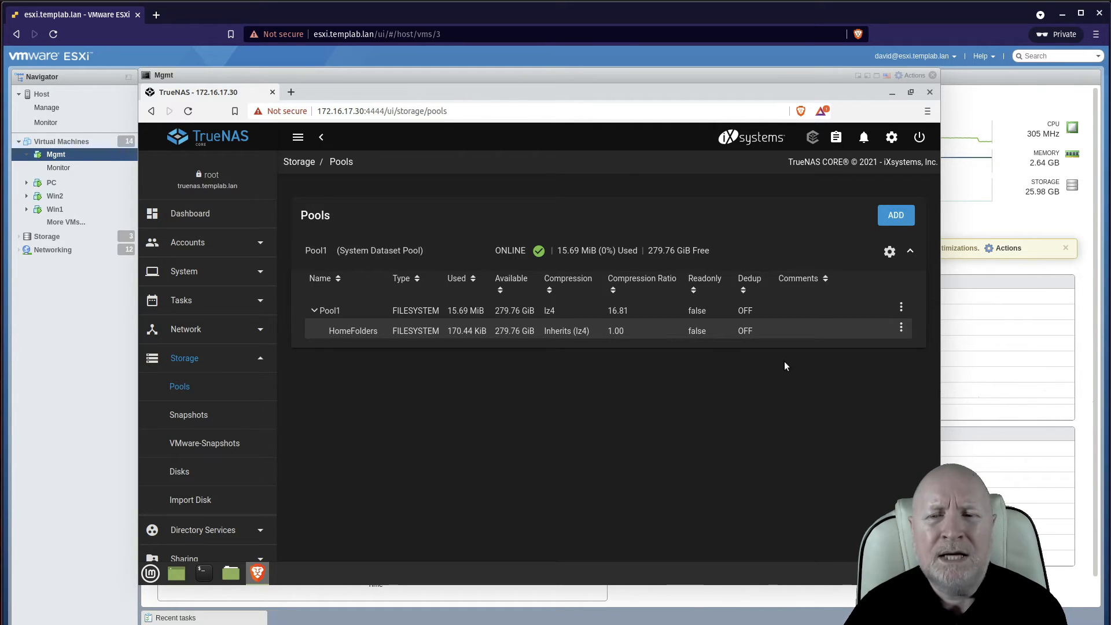
{"action": "left_click", "coordinate": [901, 329]}
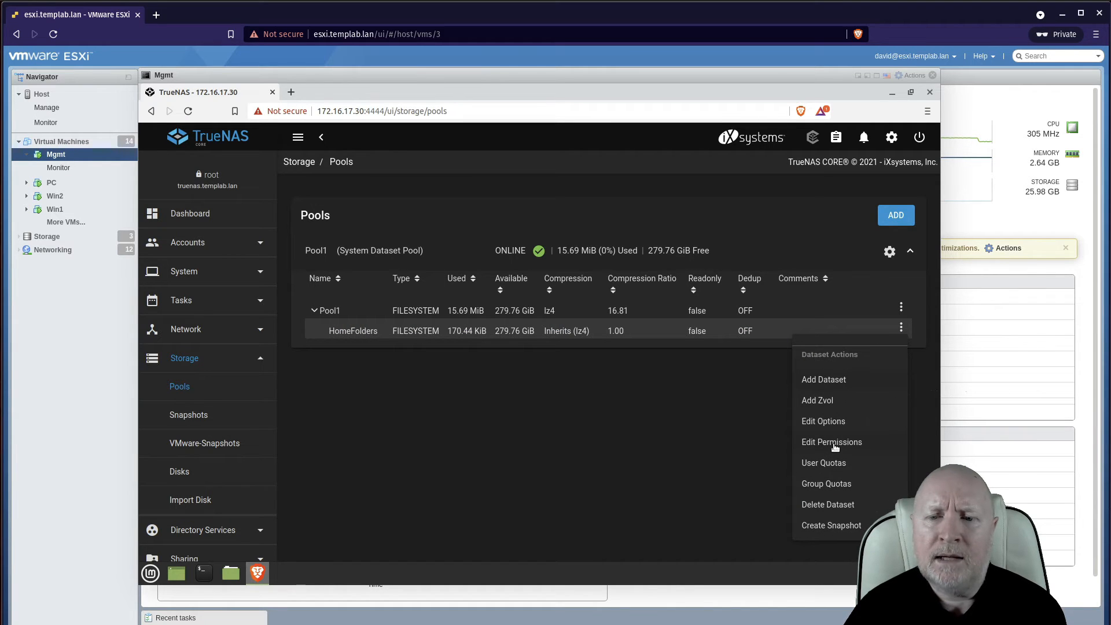
{"action": "left_click", "coordinate": [471, 408]}
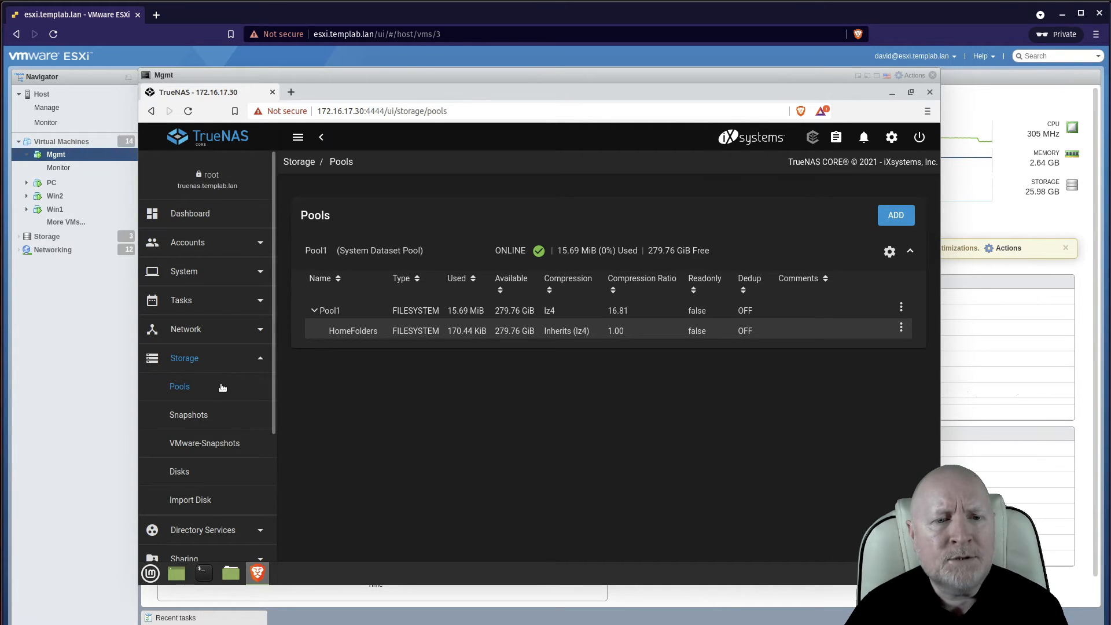
Step: Go to the Windows Shares (SMB) list and open the form for adding a new share
{"action": "scroll", "coordinate": [220, 387], "scroll_direction": "down", "scroll_amount": 2}
{"action": "left_click", "coordinate": [194, 499]}
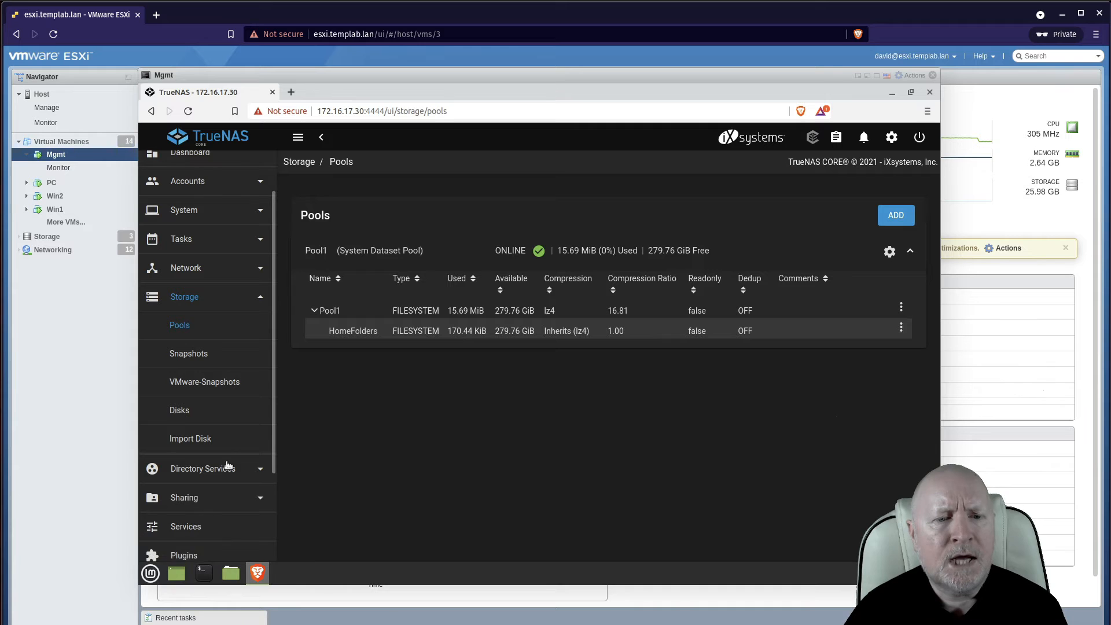
{"action": "left_click", "coordinate": [217, 496]}
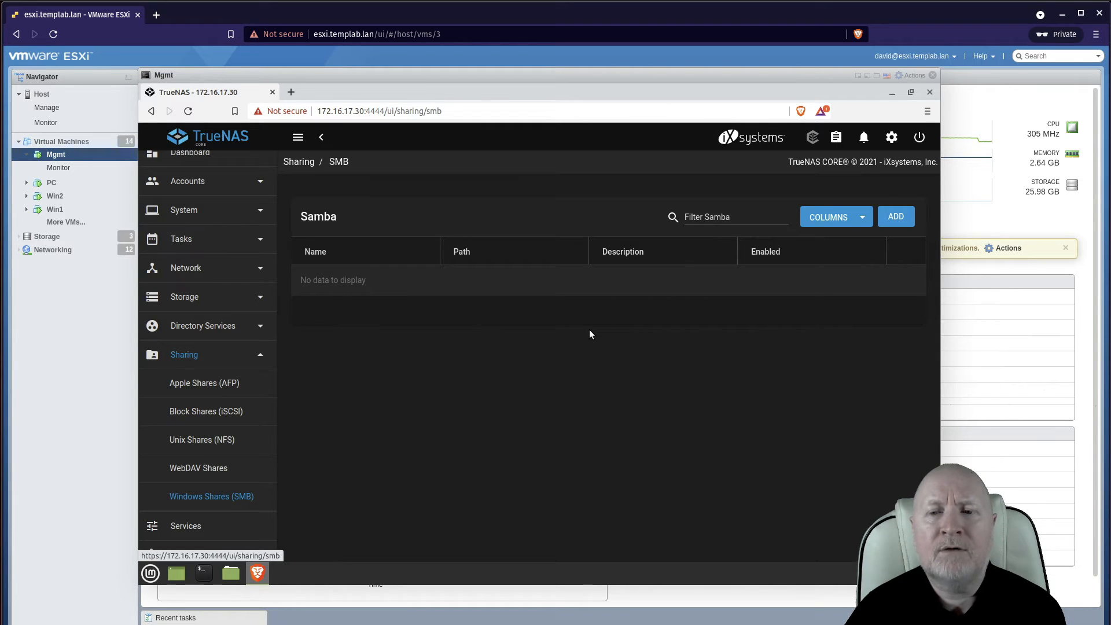
{"action": "left_click", "coordinate": [896, 216]}
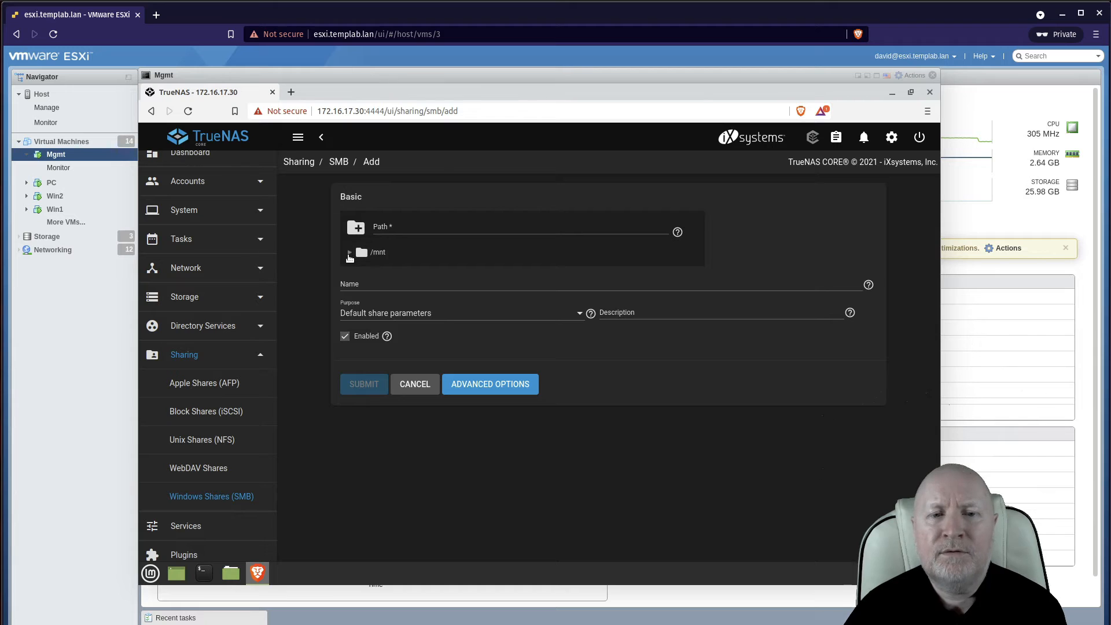
Step: Set the new SMB share's path to /mnt/Pool1/HomeFolders and name the share HomeFolders
{"action": "left_click", "coordinate": [349, 255]}
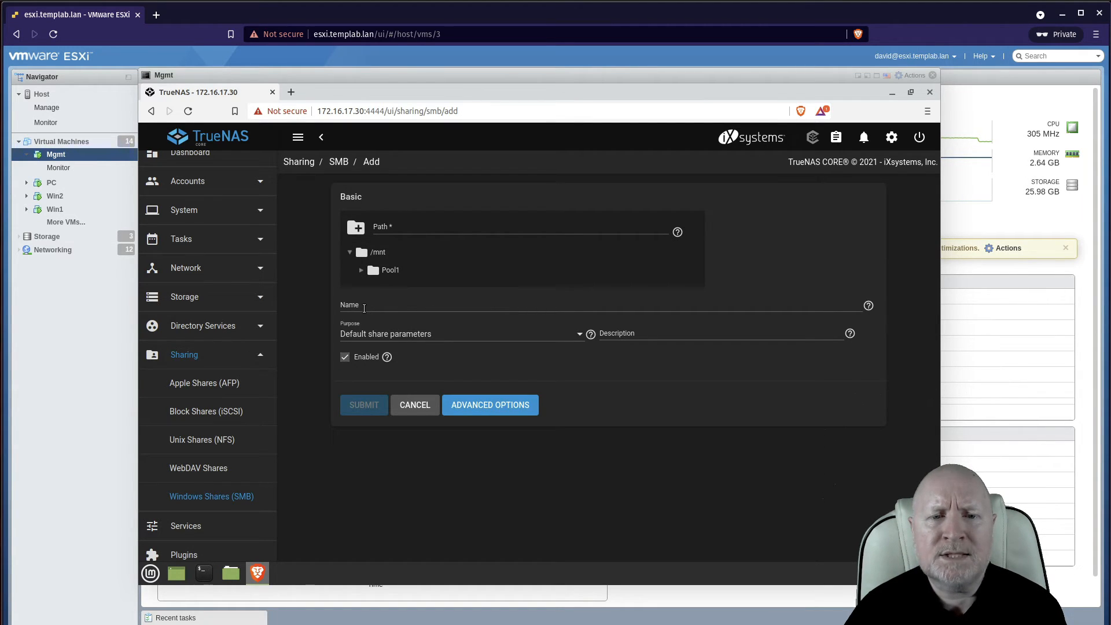
{"action": "left_click", "coordinate": [363, 272]}
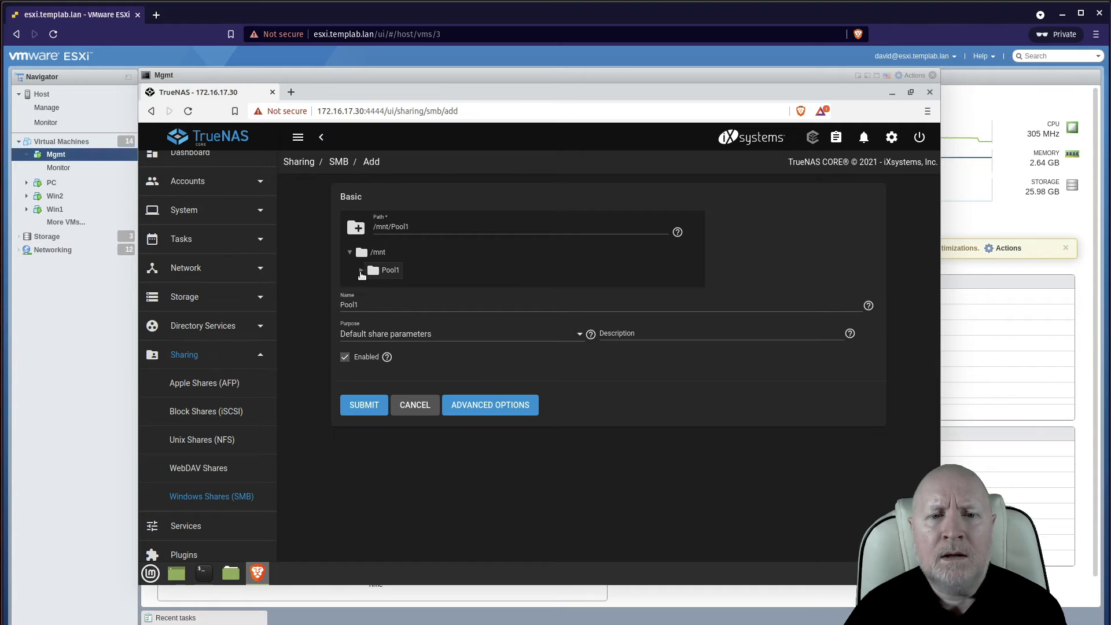
{"action": "left_click", "coordinate": [362, 272]}
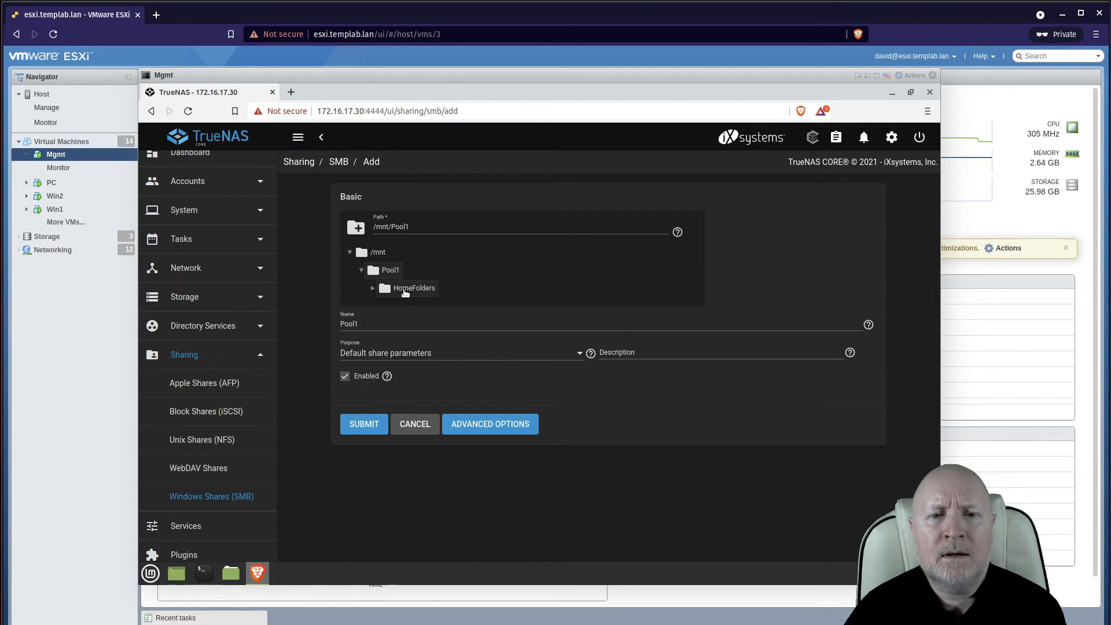
{"action": "left_click", "coordinate": [405, 292]}
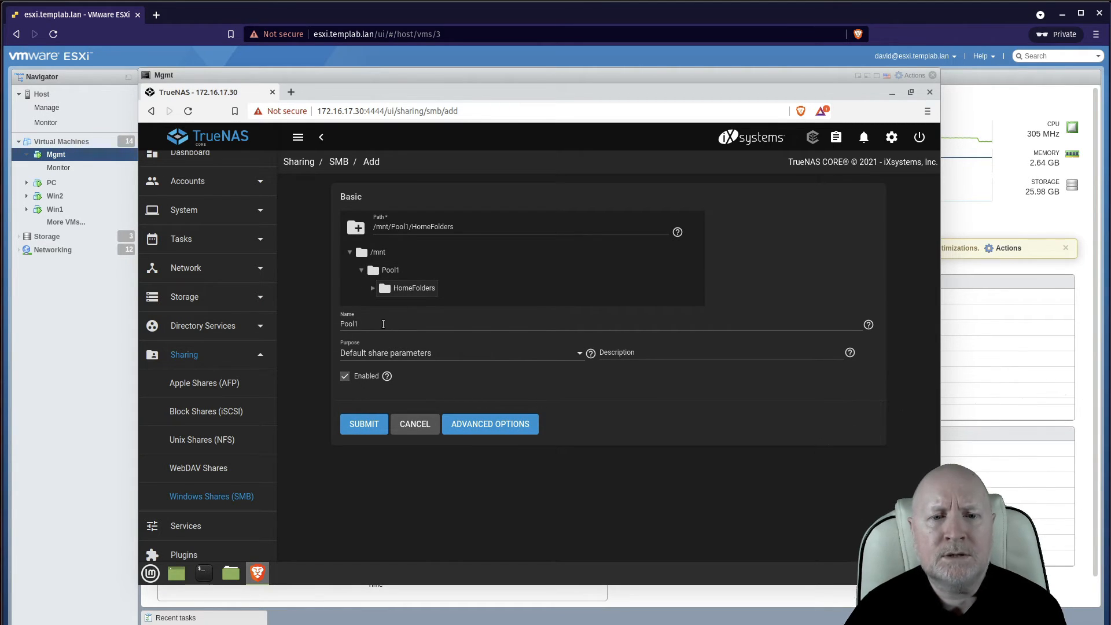
{"action": "left_click_drag", "start_coordinate": [383, 324], "coordinate": [310, 320]}
{"action": "key", "text": "BackSpace"}
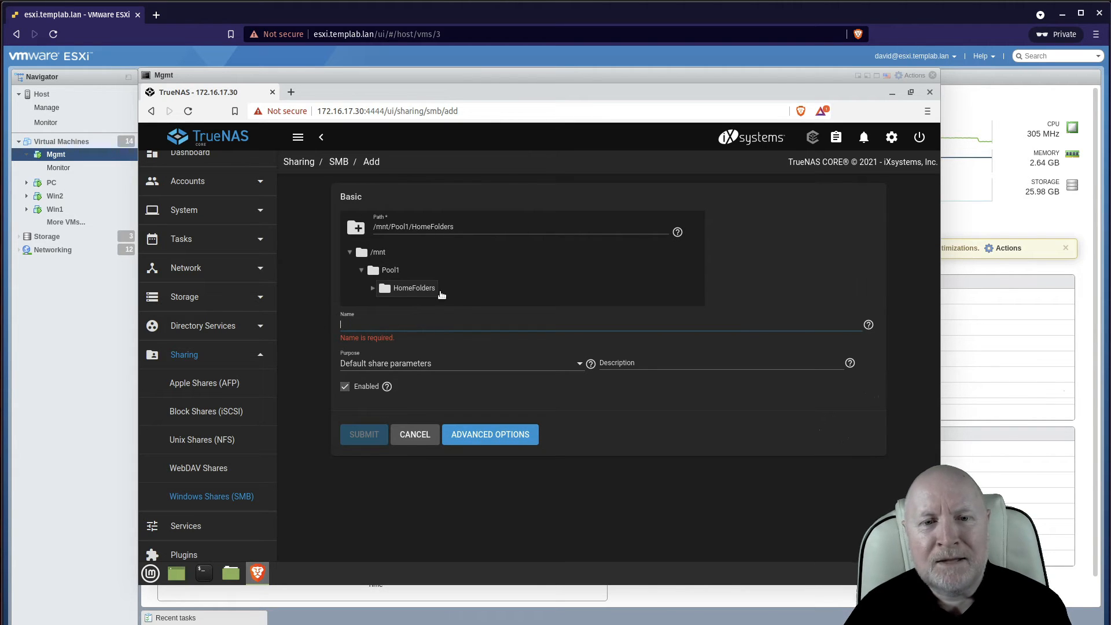
{"action": "type", "text": "HomeFolders"}
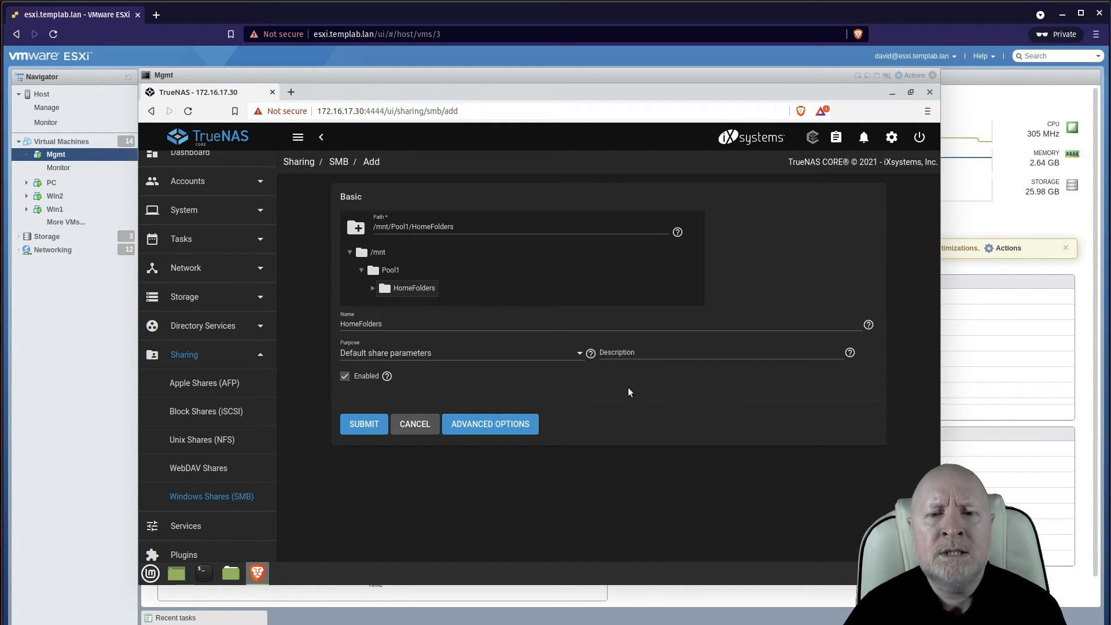
Step: In the share's advanced options, set the purpose to No presets, enable Use as Home Share, and submit the share
{"action": "left_click", "coordinate": [527, 433]}
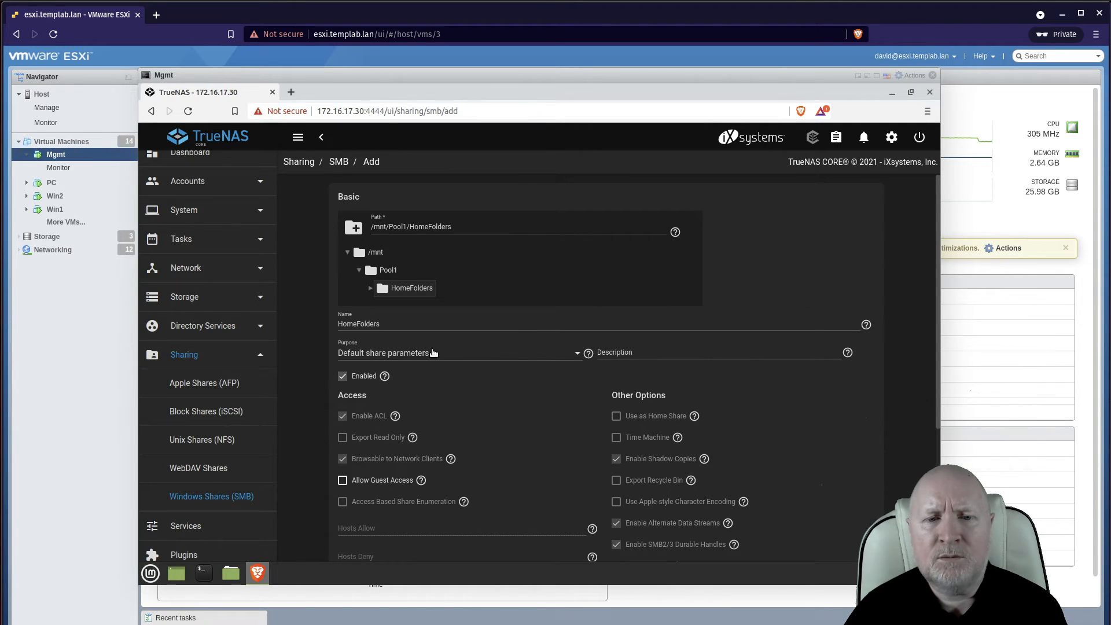
{"action": "left_click", "coordinate": [579, 354]}
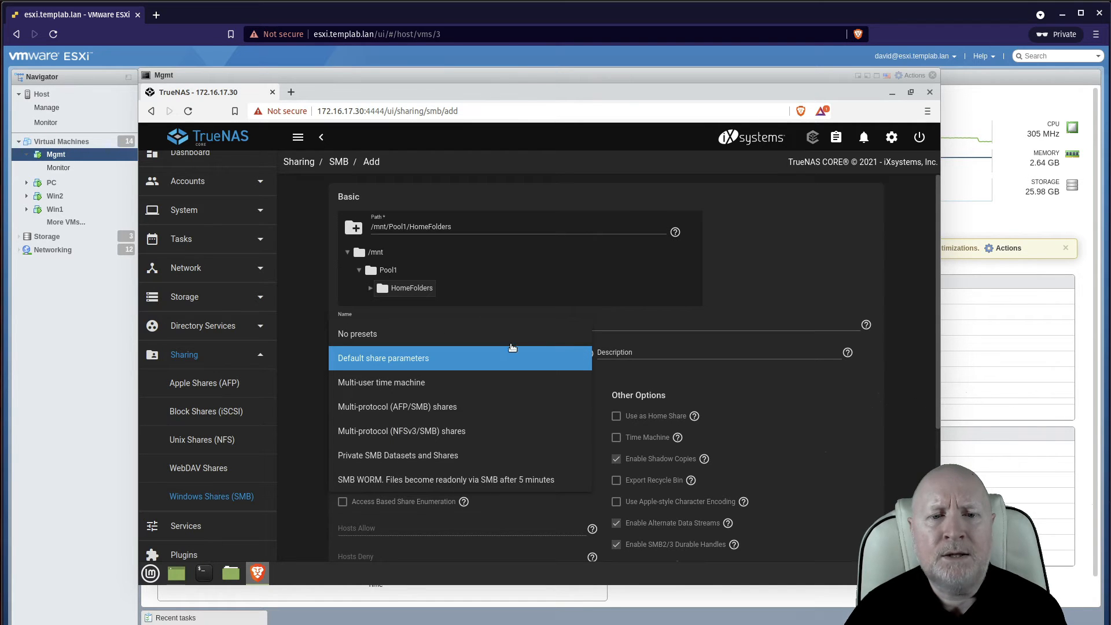
{"action": "left_click", "coordinate": [379, 335]}
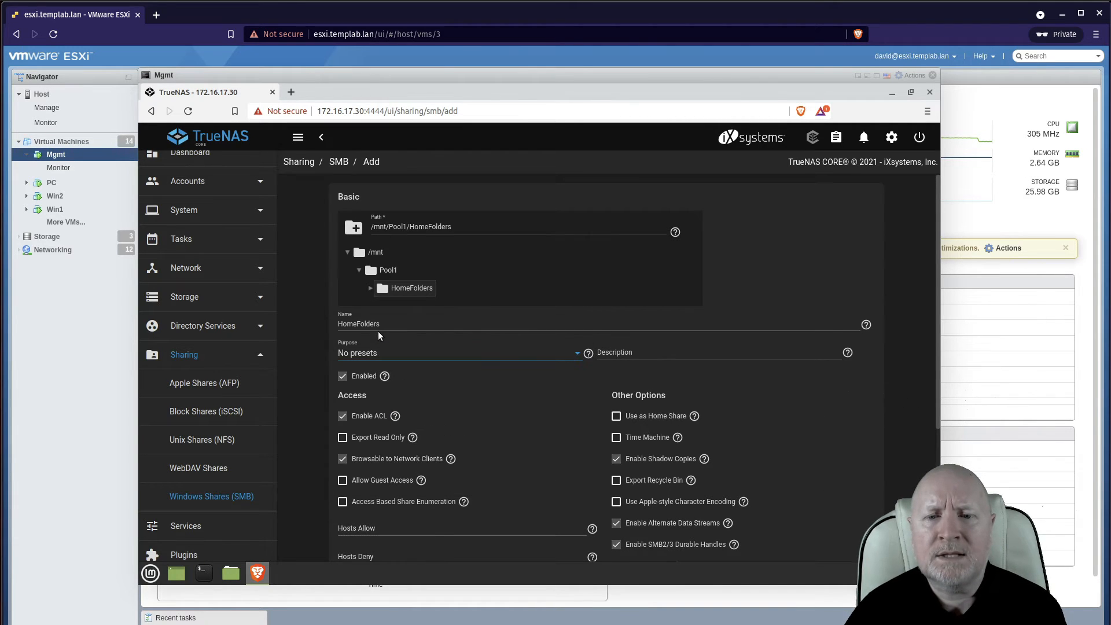
{"action": "scroll", "coordinate": [507, 452], "scroll_direction": "down", "scroll_amount": 1}
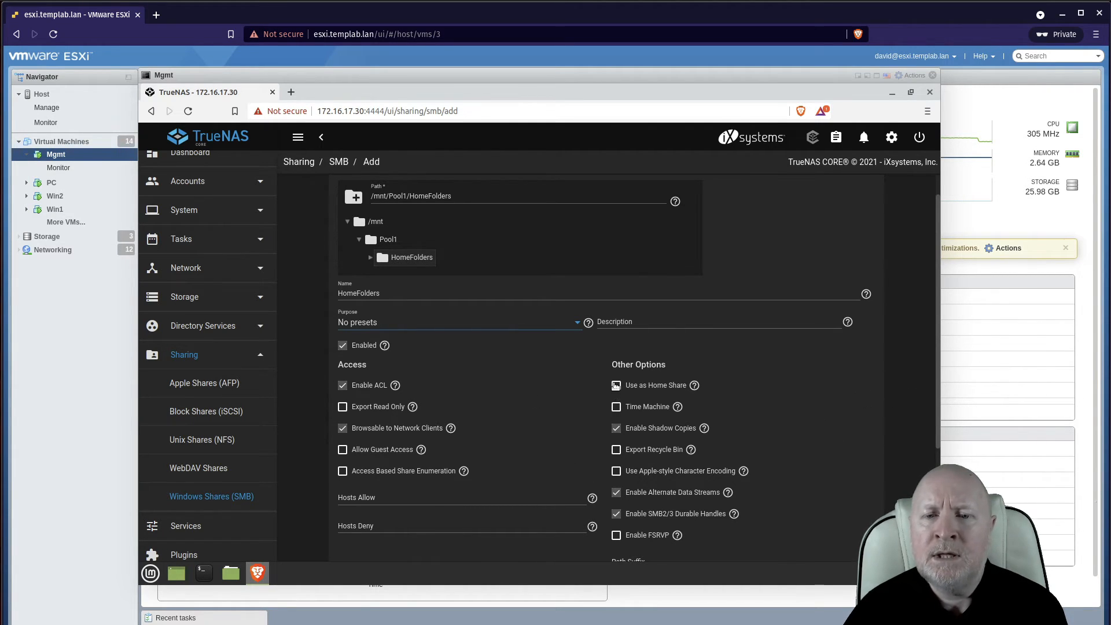
{"action": "left_click", "coordinate": [617, 387]}
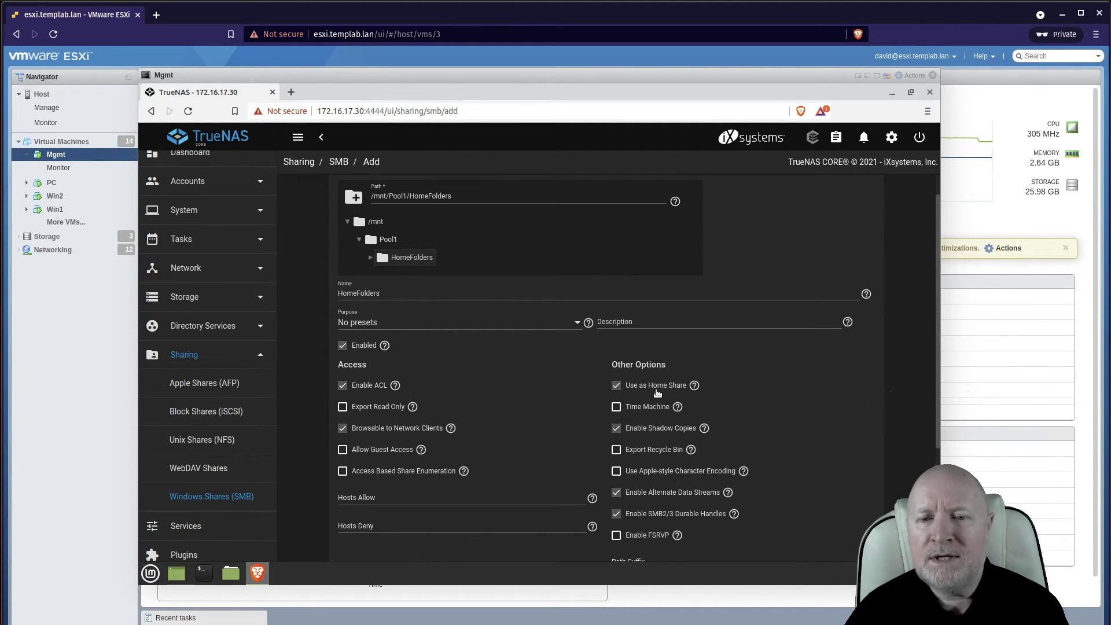
{"action": "scroll", "coordinate": [458, 400], "scroll_direction": "down", "scroll_amount": 3}
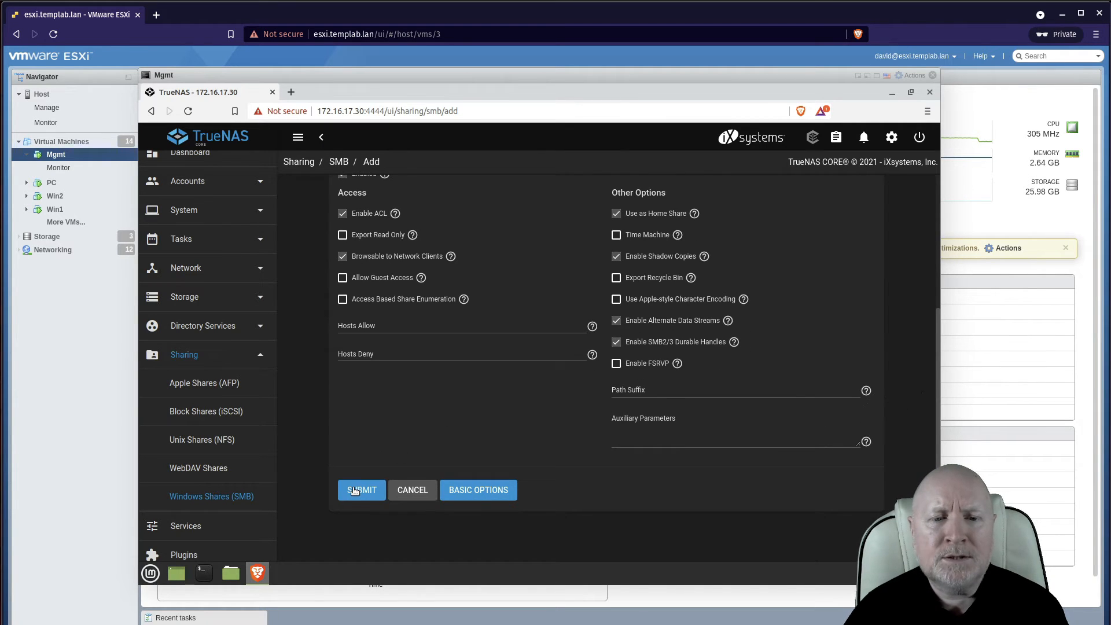
{"action": "left_click", "coordinate": [356, 490]}
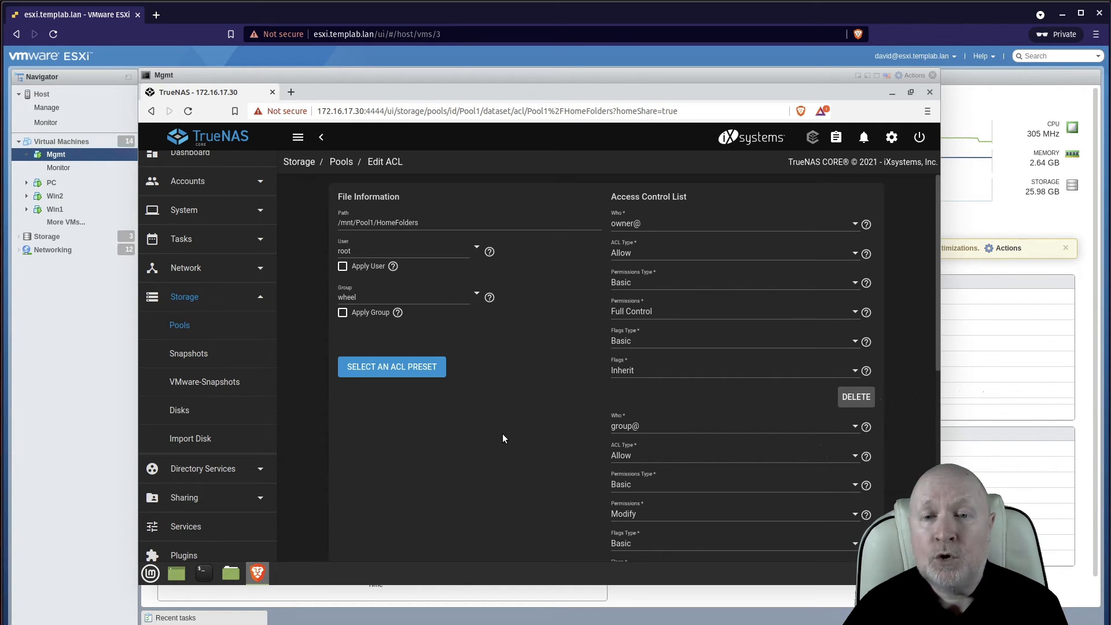
Step: Examine the owner@, group@ and everyone@ entries in the HomeFolders access control list, along with the file's user and group
{"action": "scroll", "coordinate": [813, 455], "scroll_direction": "down", "scroll_amount": 4}
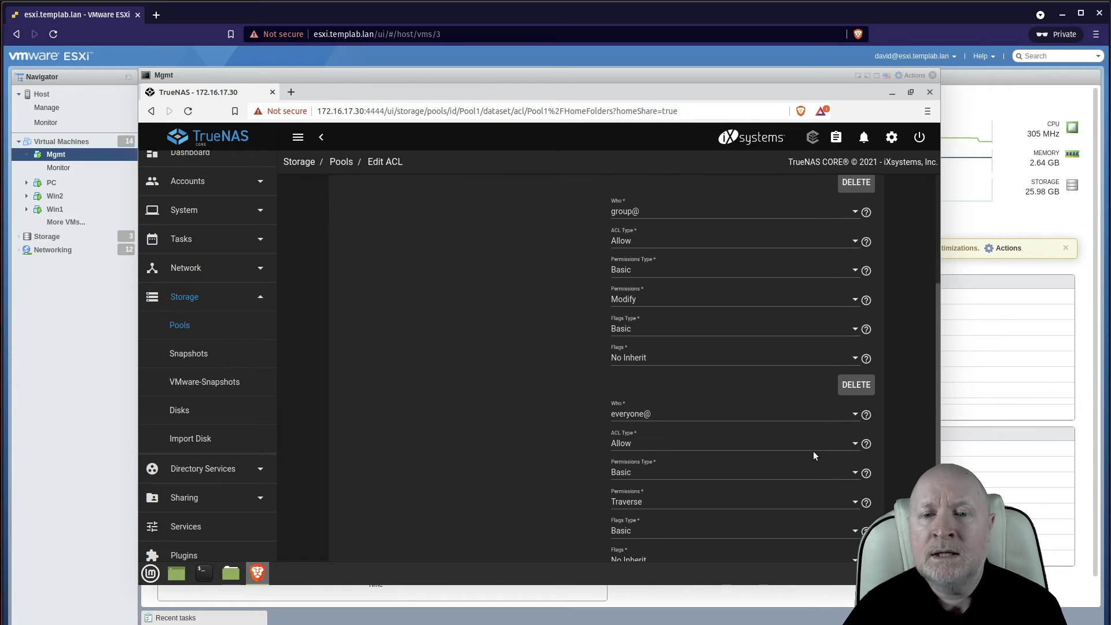
{"action": "scroll", "coordinate": [798, 450], "scroll_direction": "up", "scroll_amount": 4}
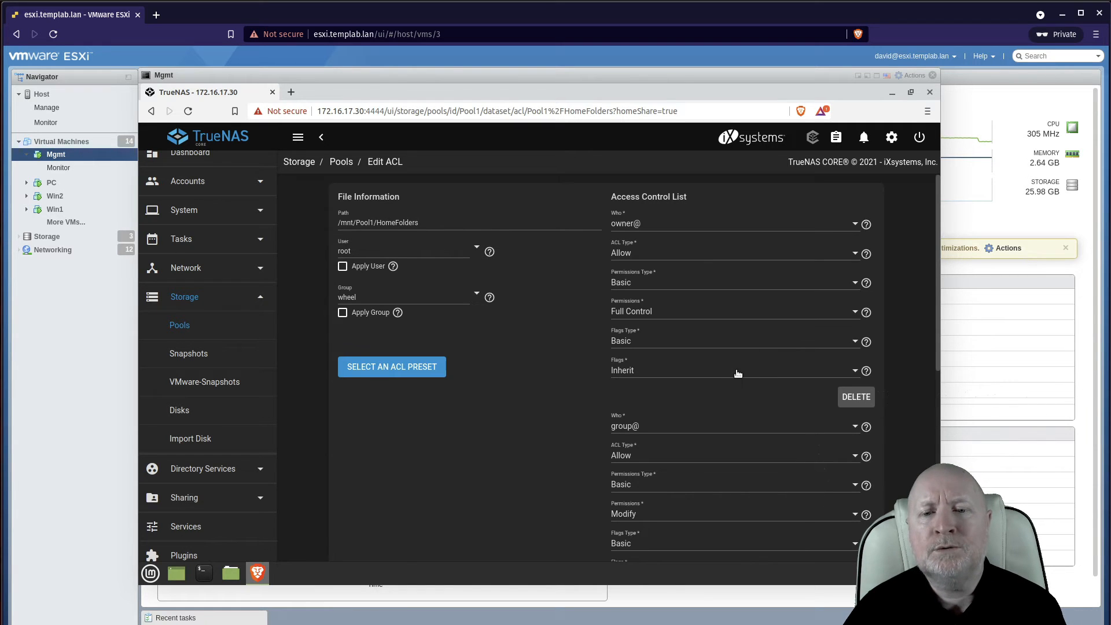
{"action": "scroll", "coordinate": [727, 391], "scroll_direction": "down", "scroll_amount": 3}
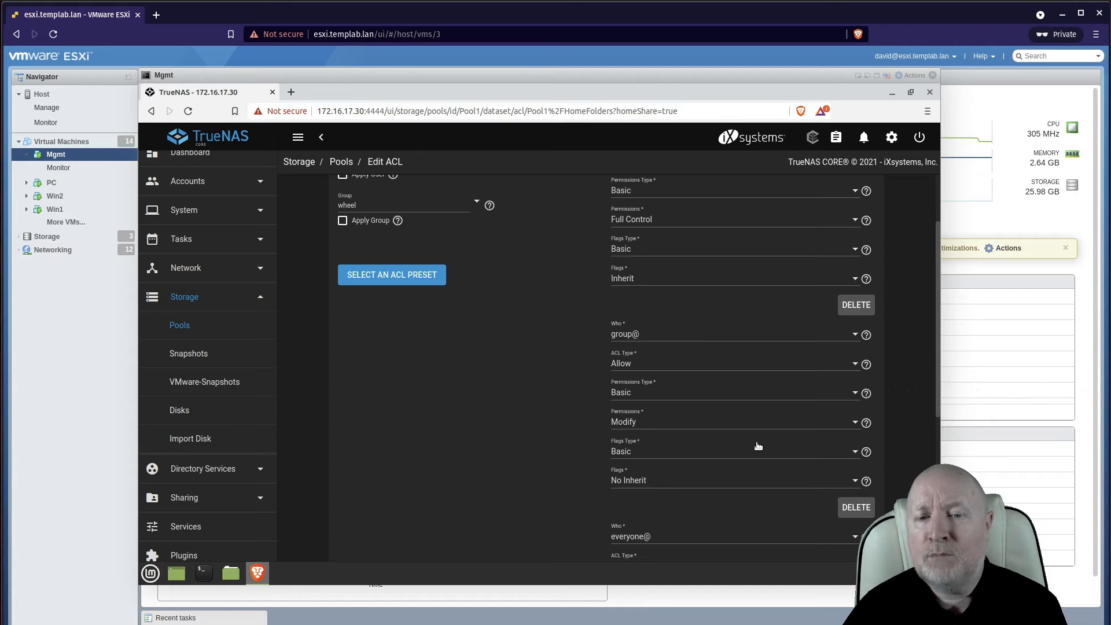
{"action": "scroll", "coordinate": [755, 440], "scroll_direction": "down", "scroll_amount": 8}
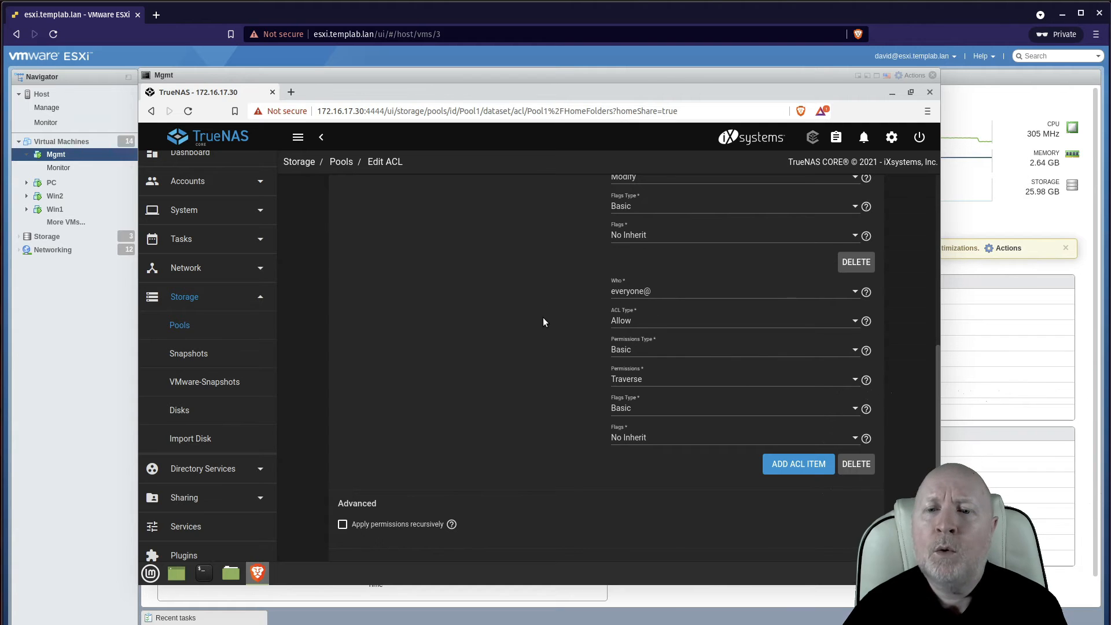
{"action": "scroll", "coordinate": [543, 319], "scroll_direction": "up", "scroll_amount": 2}
{"action": "scroll", "coordinate": [543, 322], "scroll_direction": "up", "scroll_amount": 4}
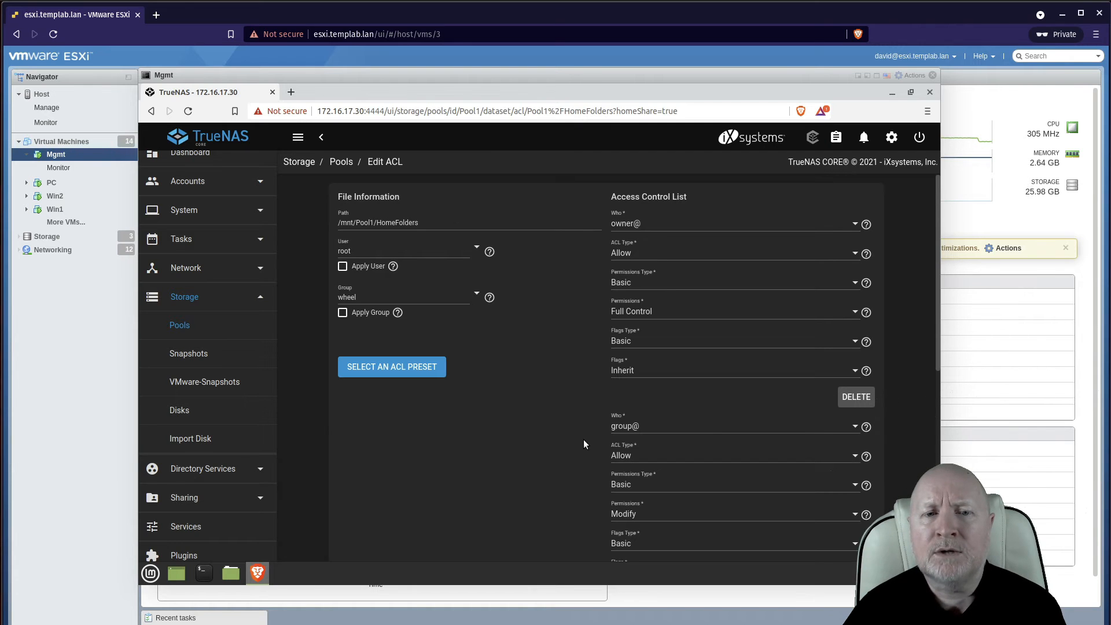
{"action": "scroll", "coordinate": [582, 440], "scroll_direction": "down", "scroll_amount": 5}
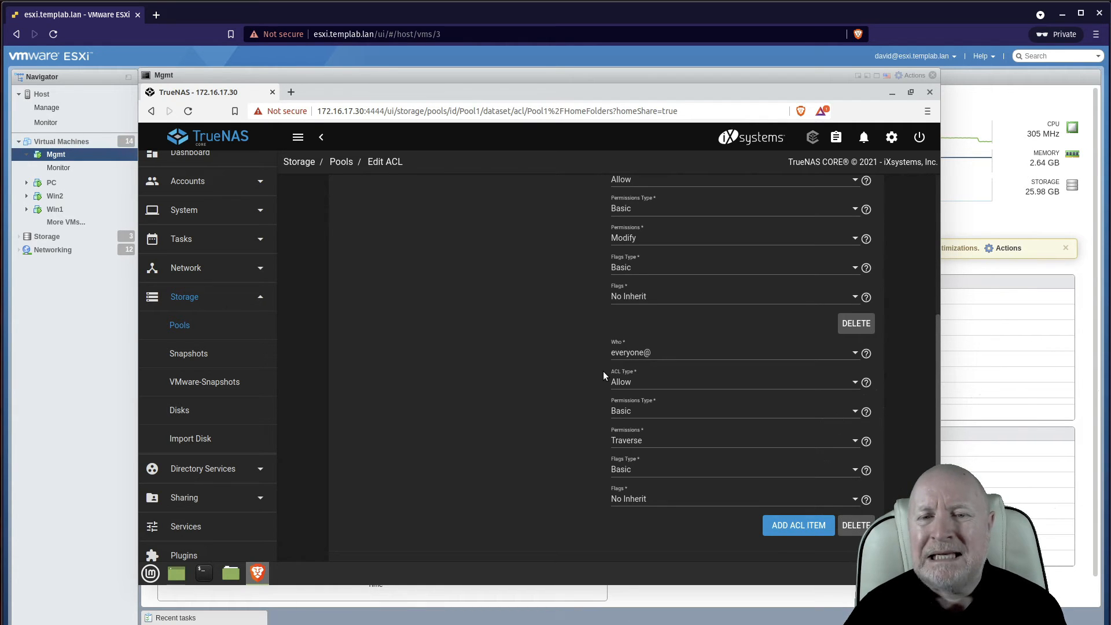
{"action": "scroll", "coordinate": [517, 392], "scroll_direction": "up", "scroll_amount": 3}
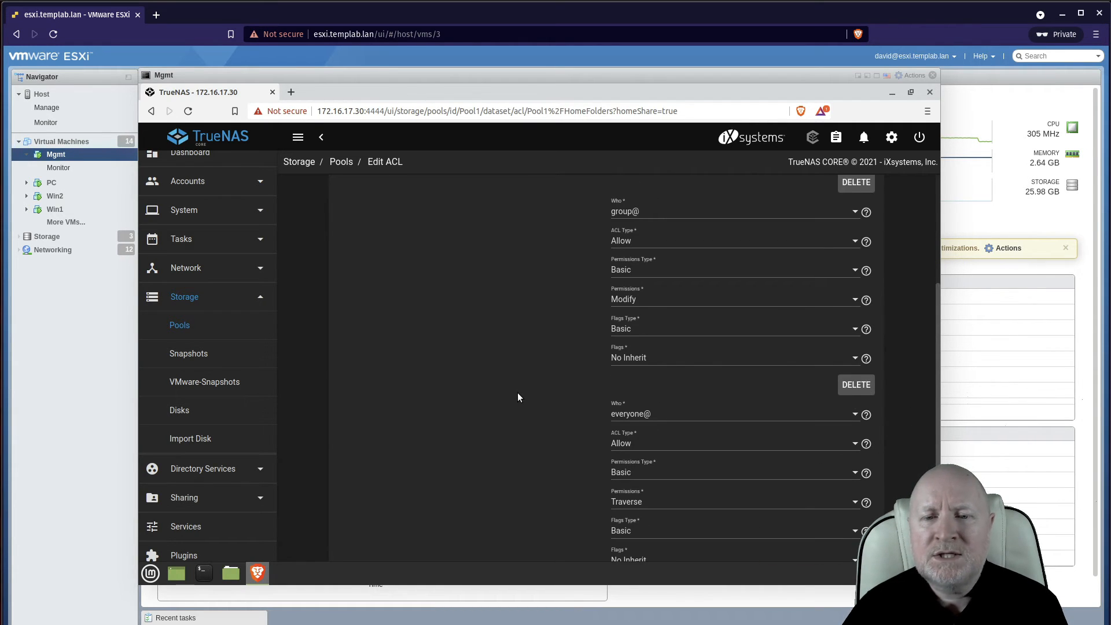
{"action": "scroll", "coordinate": [518, 396], "scroll_direction": "up", "scroll_amount": 3}
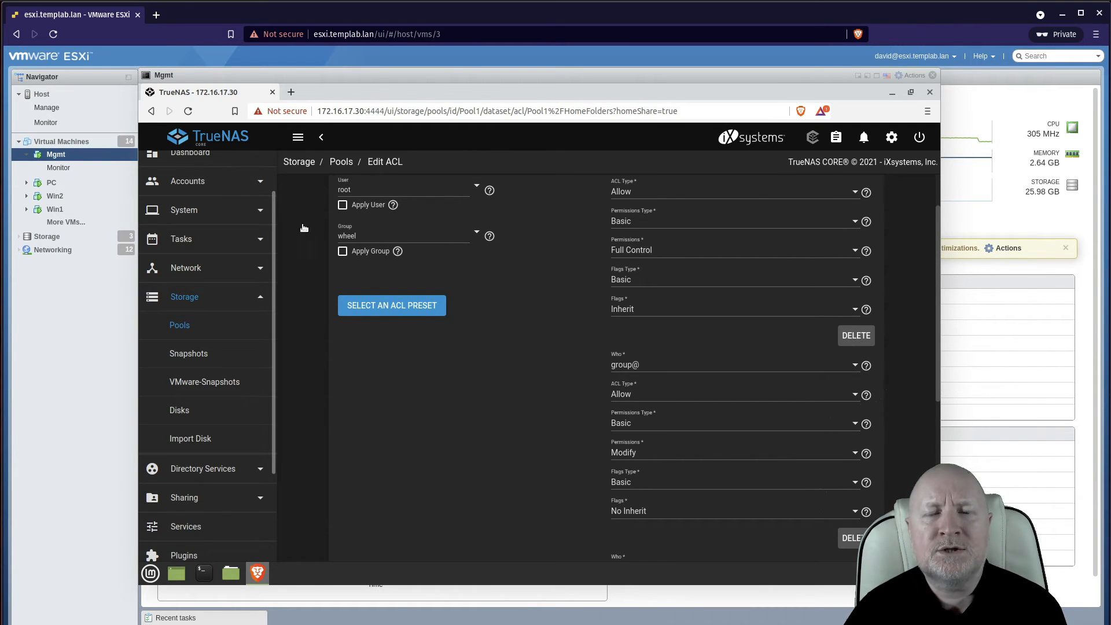
{"action": "scroll", "coordinate": [398, 384], "scroll_direction": "up", "scroll_amount": 2}
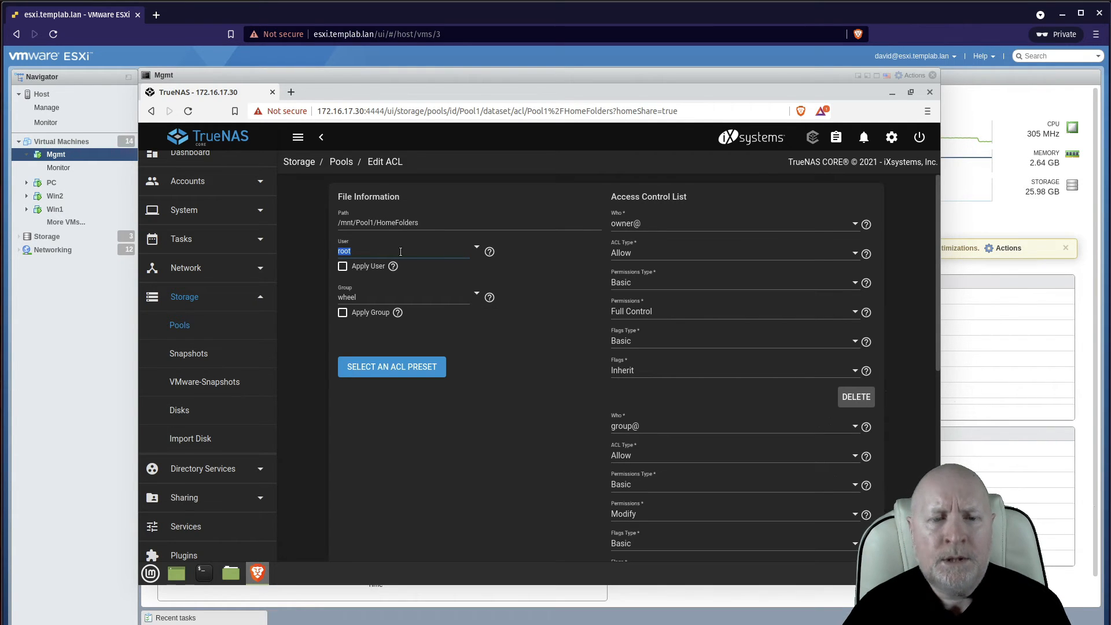
Step: Set both the user and group of HomeFolders to placeholder, with Apply User and Apply Group enabled
{"action": "key", "text": "BackSpace"}
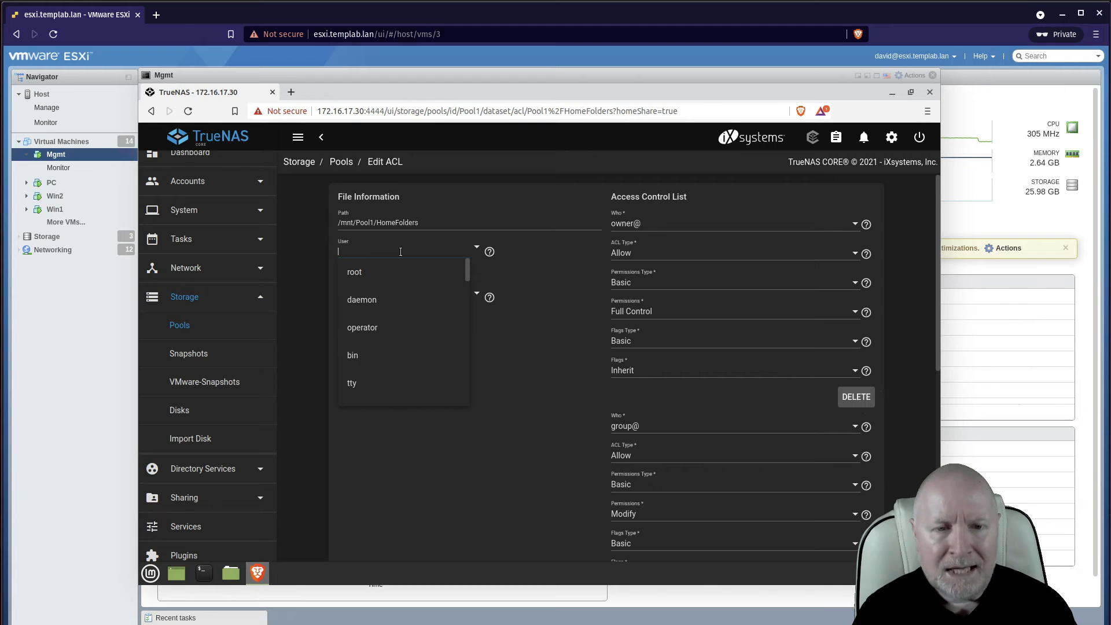
{"action": "type", "text": "plac"}
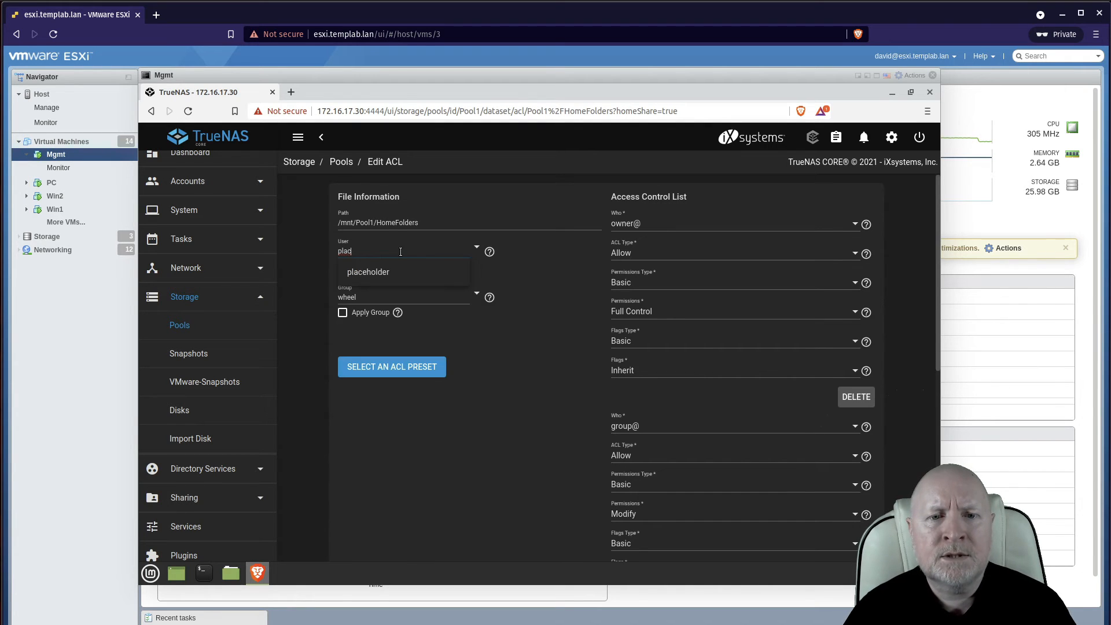
{"action": "left_click", "coordinate": [375, 273]}
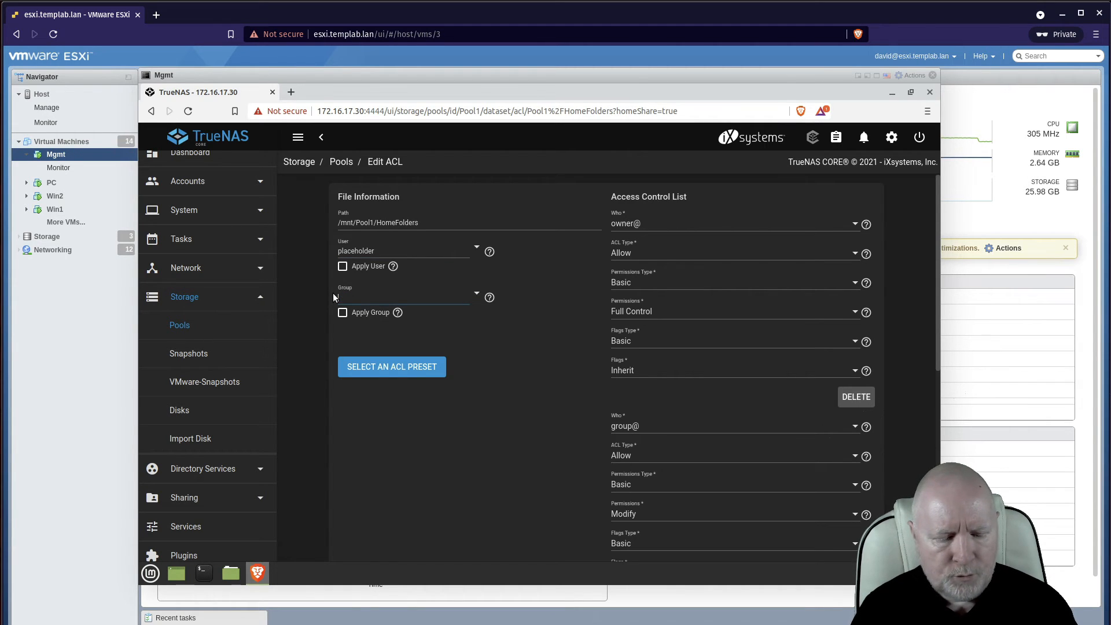
{"action": "type", "text": "place"}
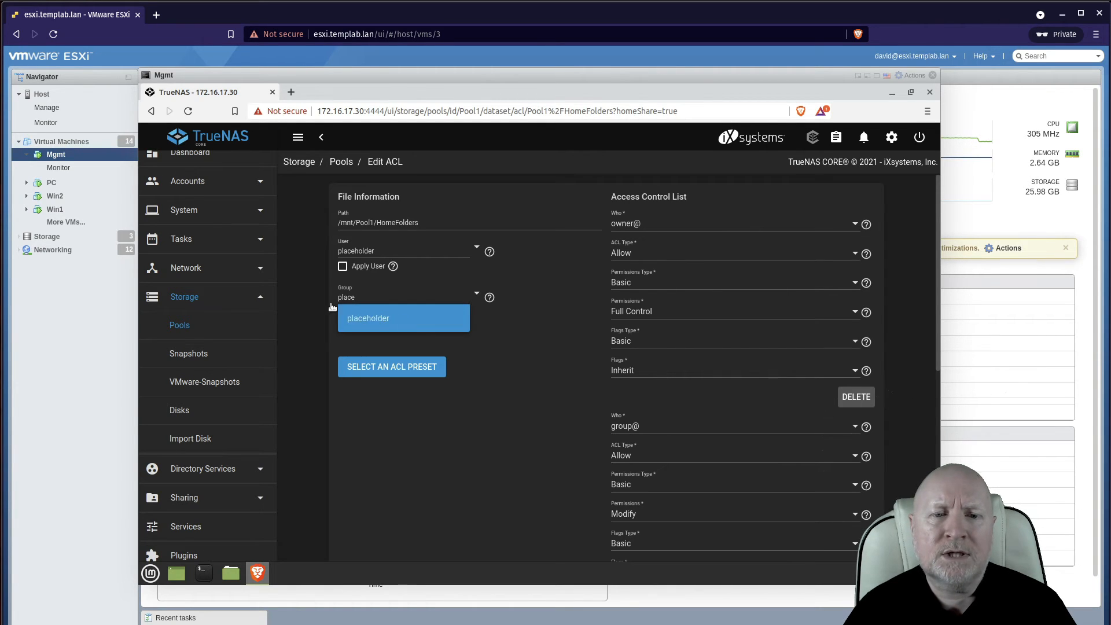
{"action": "left_click", "coordinate": [376, 322]}
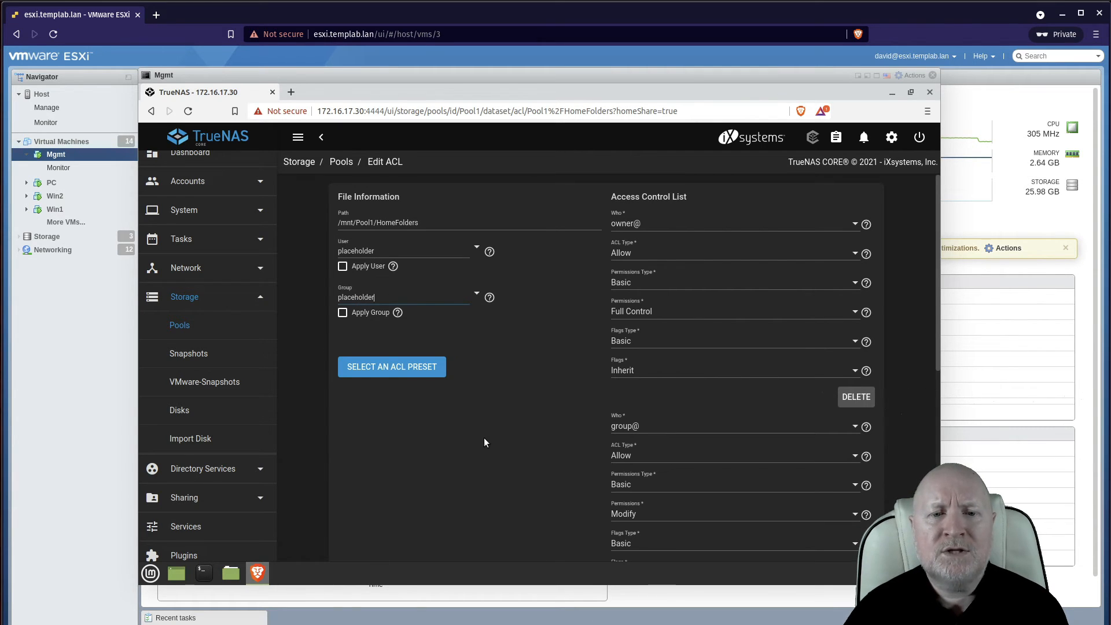
{"action": "scroll", "coordinate": [478, 456], "scroll_direction": "down", "scroll_amount": 4}
{"action": "scroll", "coordinate": [477, 456], "scroll_direction": "down", "scroll_amount": 3}
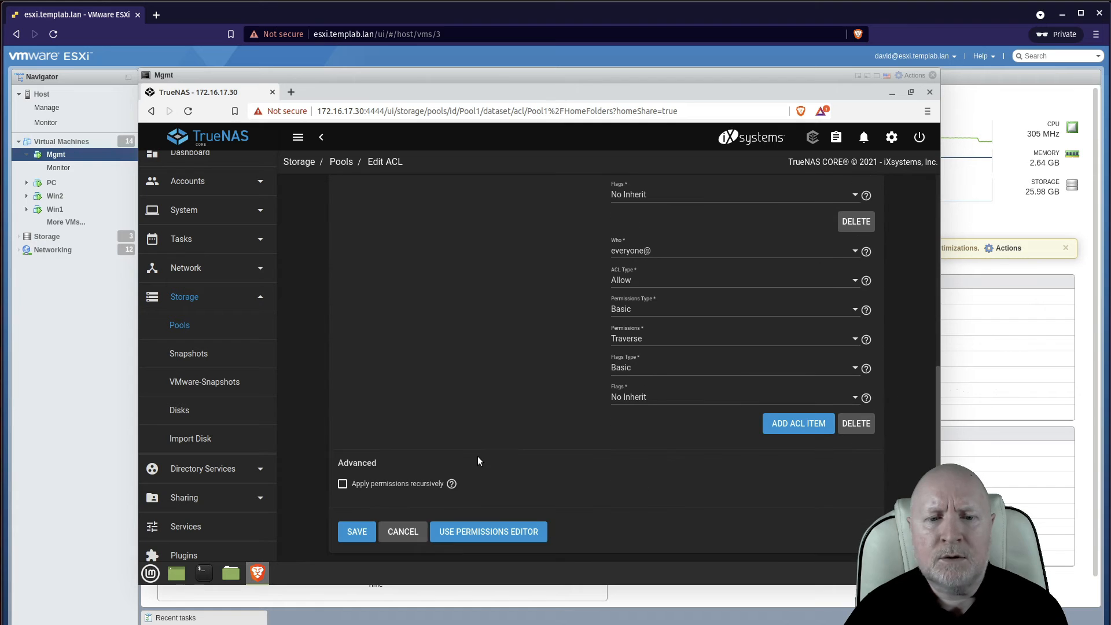
{"action": "scroll", "coordinate": [425, 397], "scroll_direction": "up", "scroll_amount": 7}
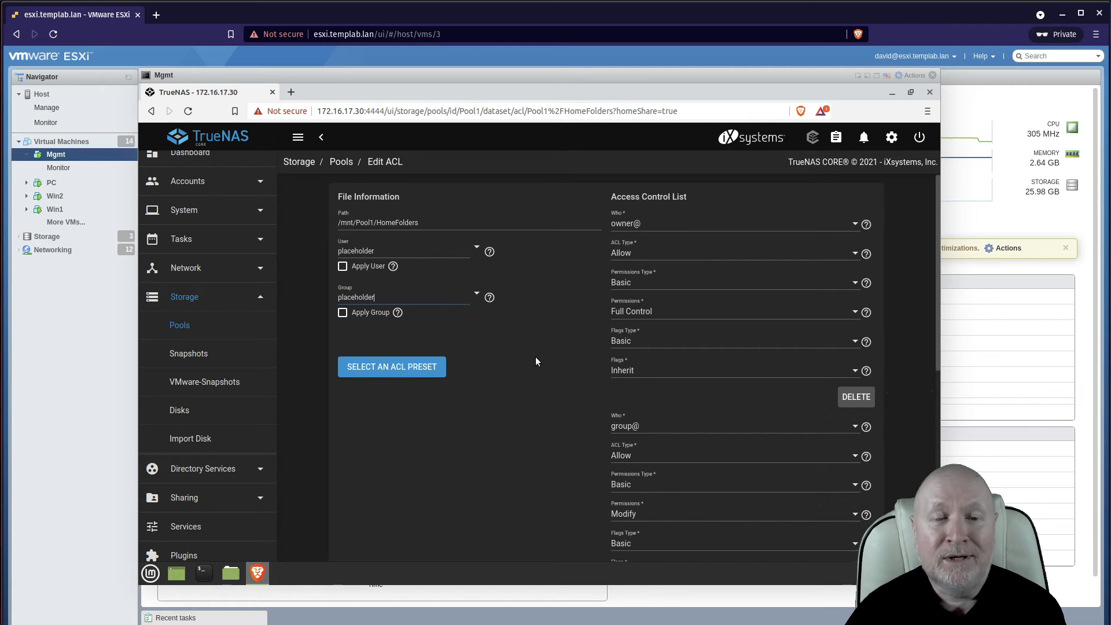
{"action": "left_click", "coordinate": [343, 266]}
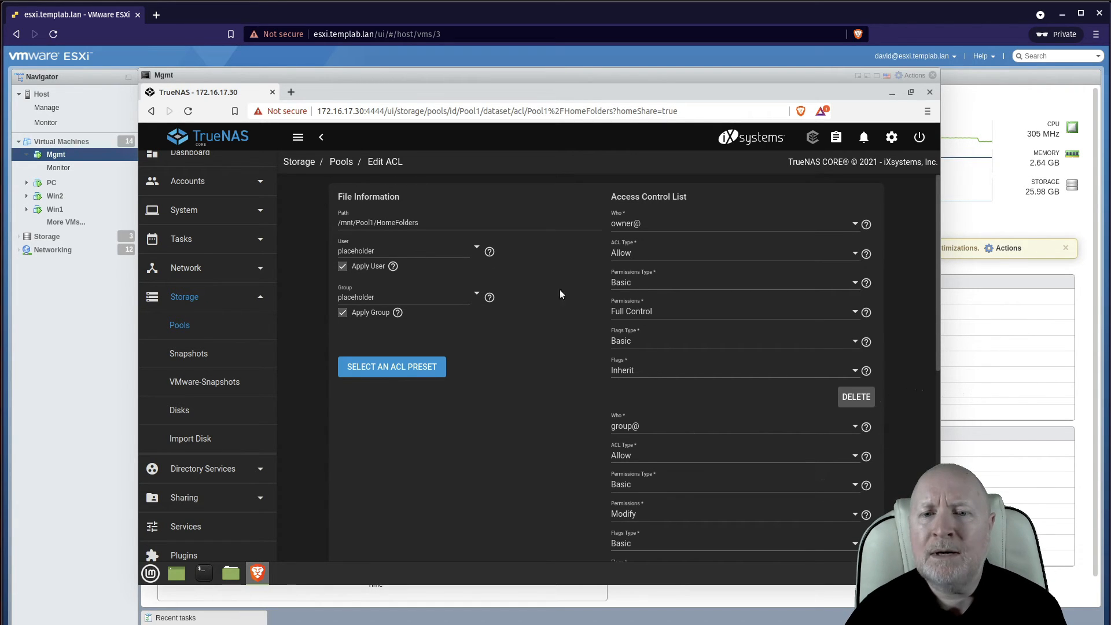
Step: Set the basic permissions of the owner@ and group@ access control entries to Traverse
{"action": "left_click", "coordinate": [855, 312]}
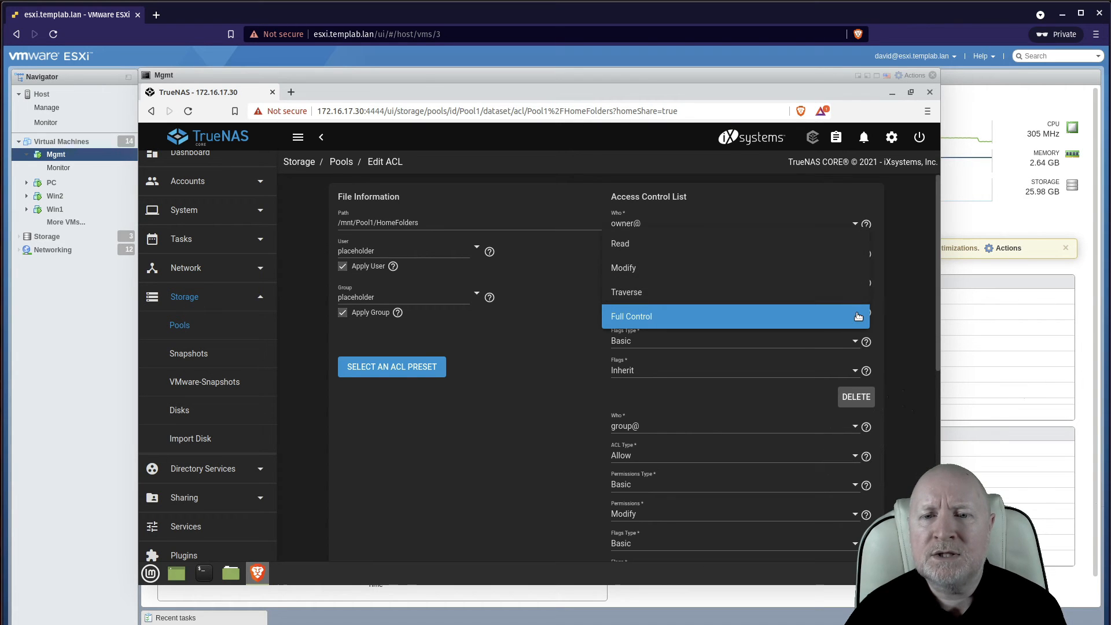
{"action": "left_click", "coordinate": [650, 291]}
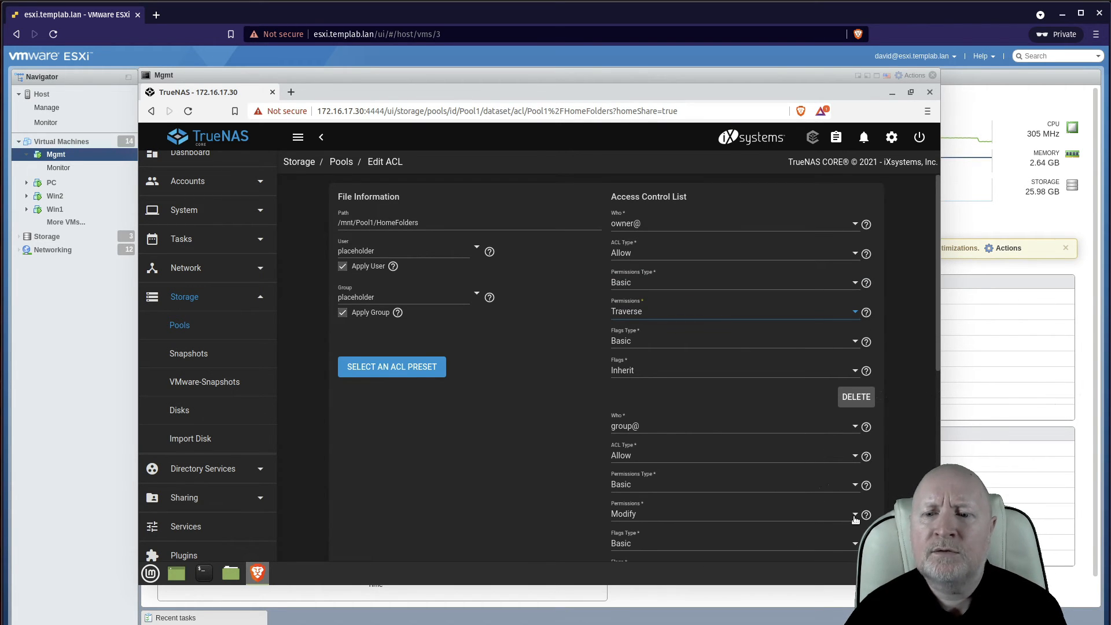
{"action": "left_click", "coordinate": [735, 515]}
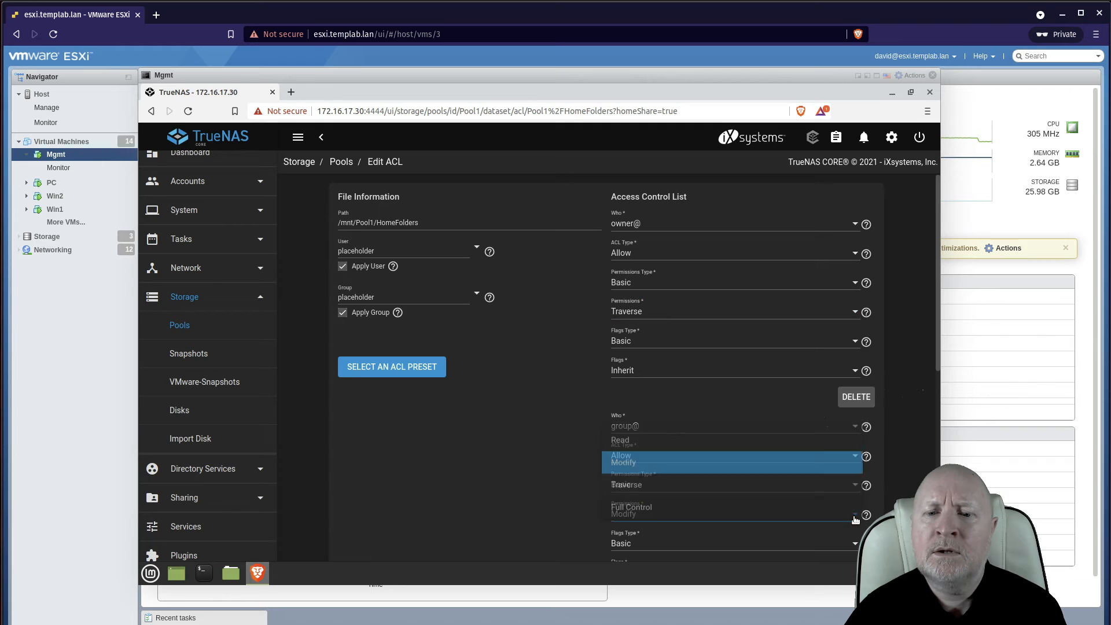
{"action": "left_click", "coordinate": [639, 483]}
{"action": "left_click", "coordinate": [903, 441]}
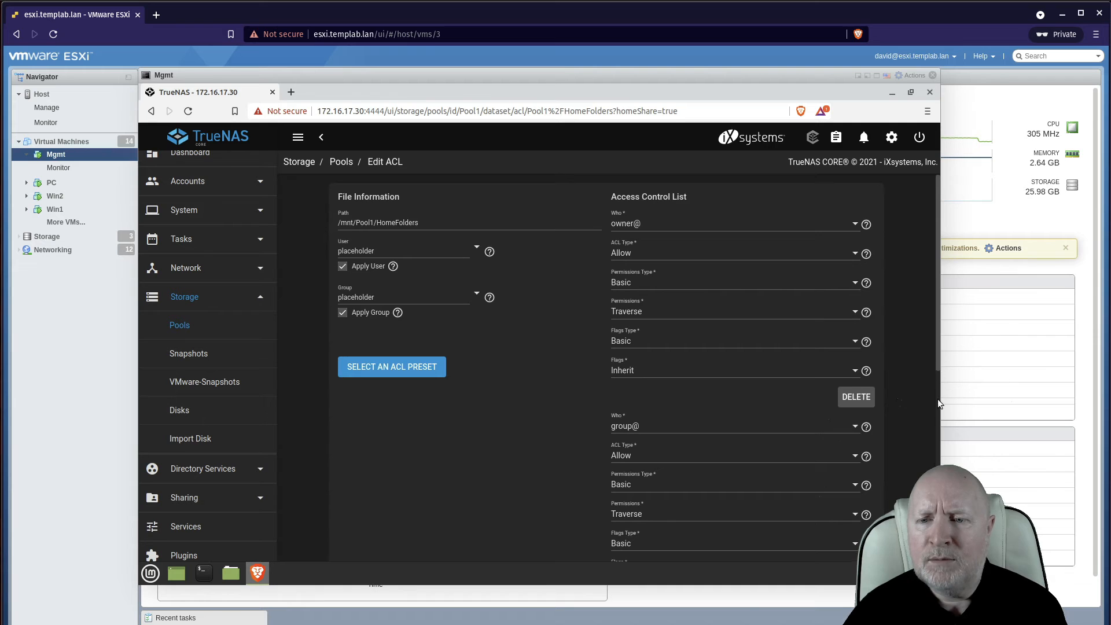
{"action": "scroll", "coordinate": [937, 398], "scroll_direction": "down", "scroll_amount": 5}
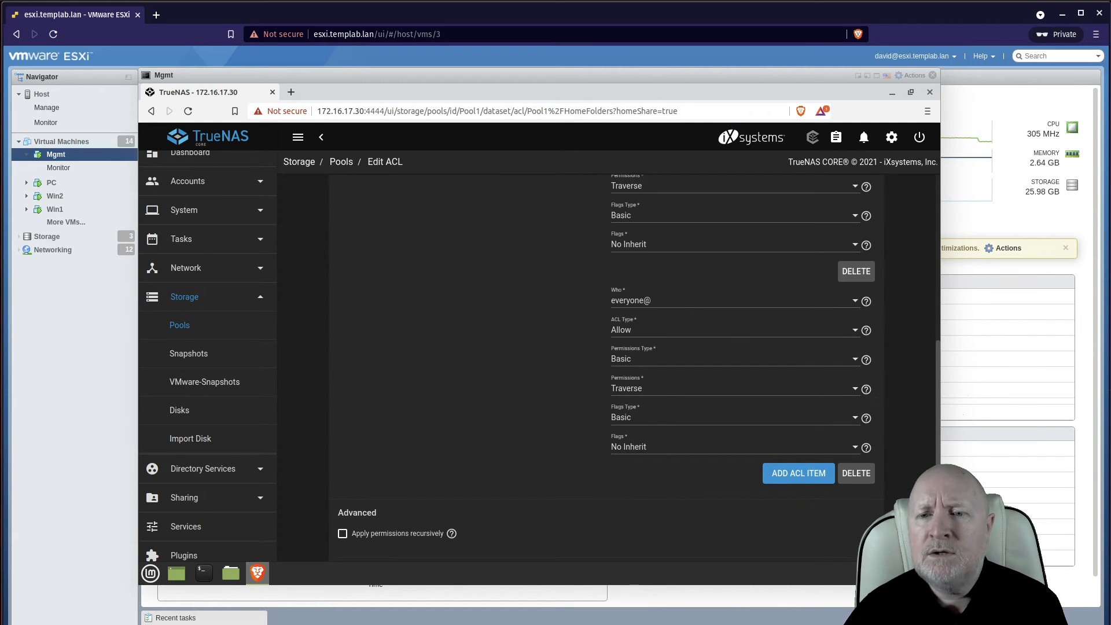
Step: Review the HomeFolders file information and the owner@, group@ and everyone@ entries in its access control list
{"action": "scroll", "coordinate": [916, 431], "scroll_direction": "up", "scroll_amount": 3}
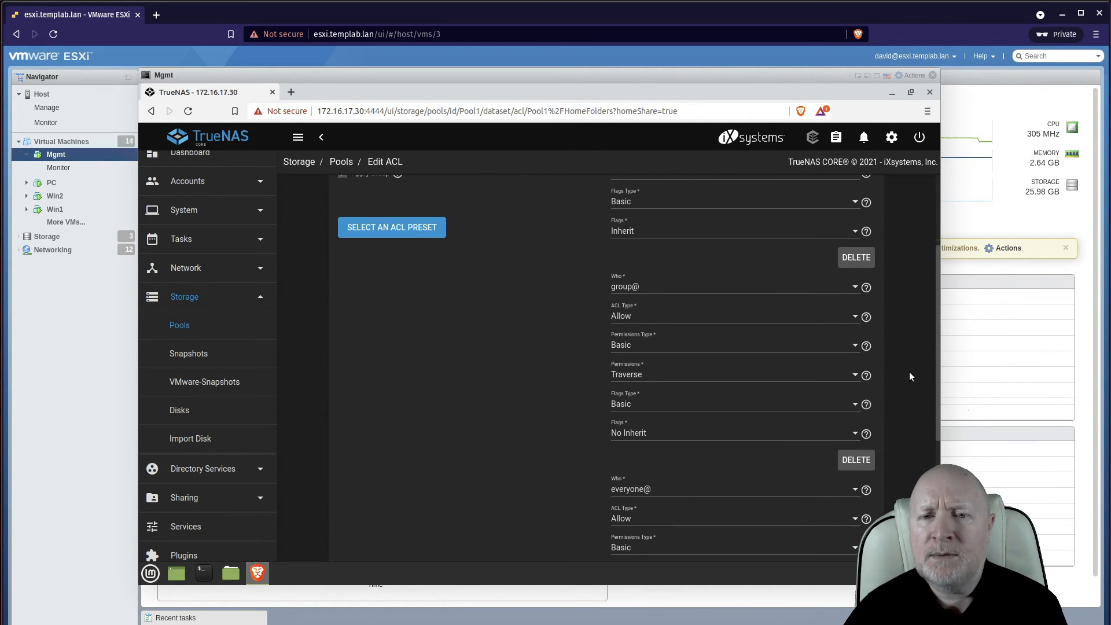
{"action": "scroll", "coordinate": [908, 372], "scroll_direction": "up", "scroll_amount": 3}
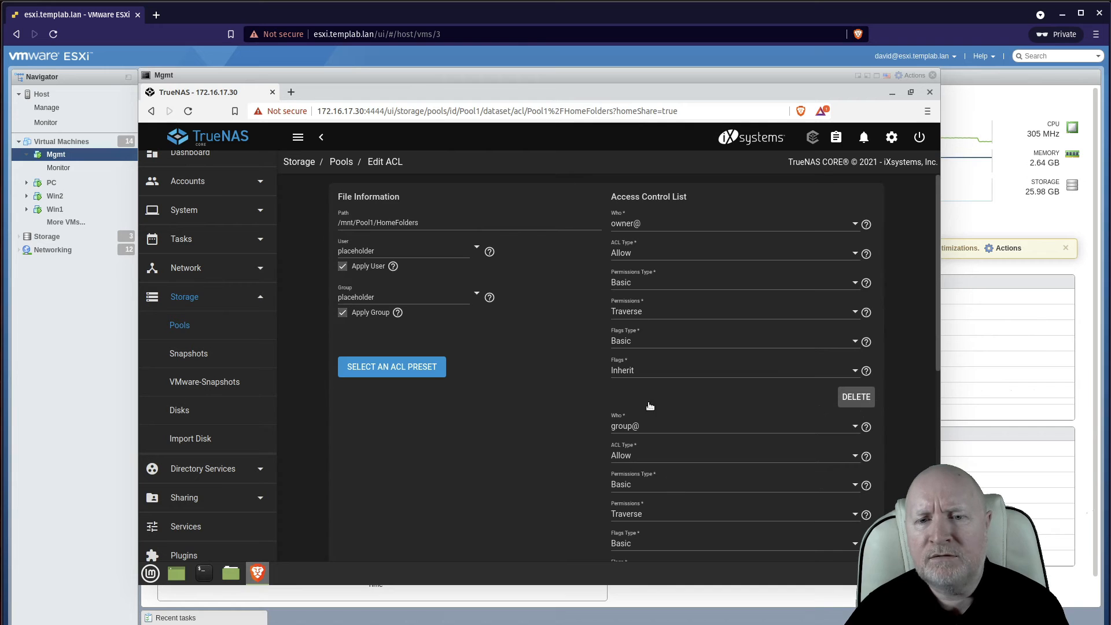
{"action": "scroll", "coordinate": [575, 456], "scroll_direction": "down", "scroll_amount": 2}
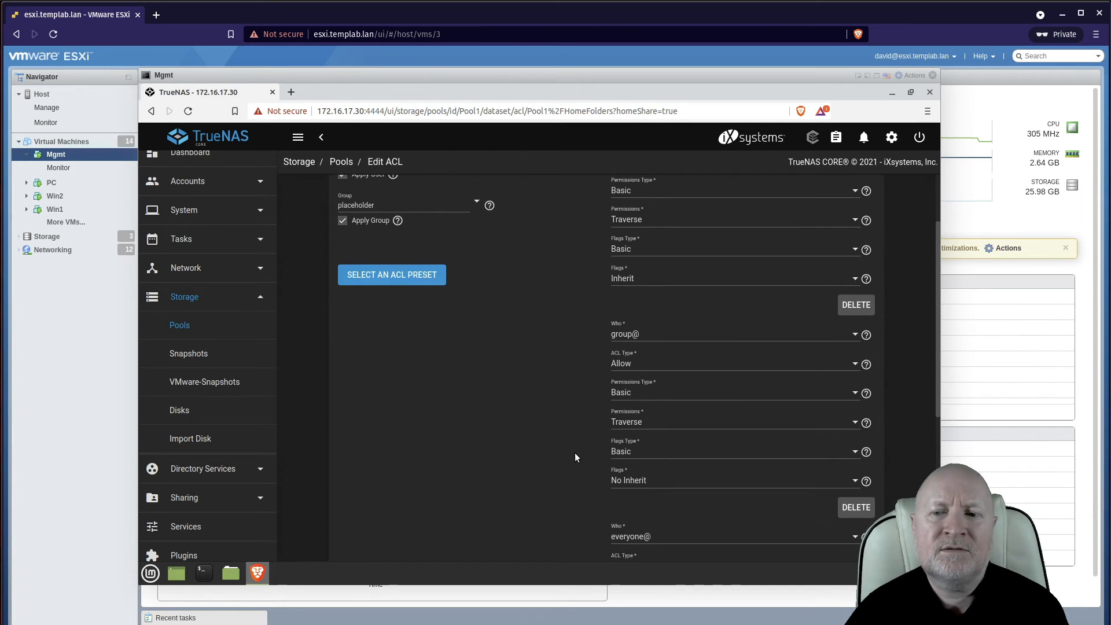
{"action": "scroll", "coordinate": [576, 457], "scroll_direction": "up", "scroll_amount": 2}
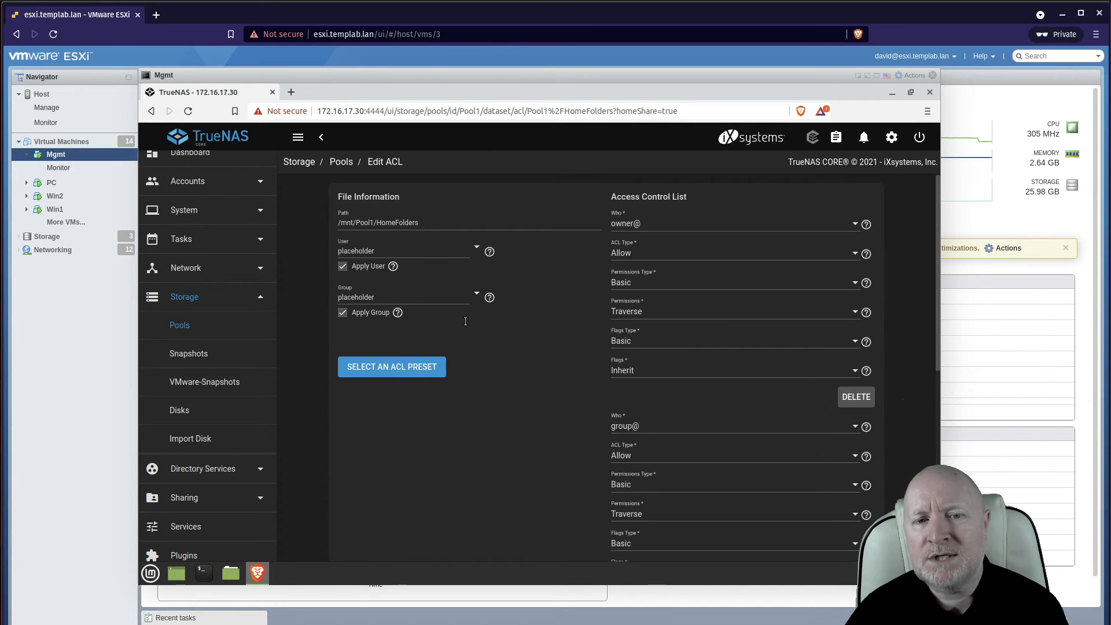
{"action": "scroll", "coordinate": [669, 478], "scroll_direction": "down", "scroll_amount": 1}
{"action": "scroll", "coordinate": [667, 480], "scroll_direction": "up", "scroll_amount": 1}
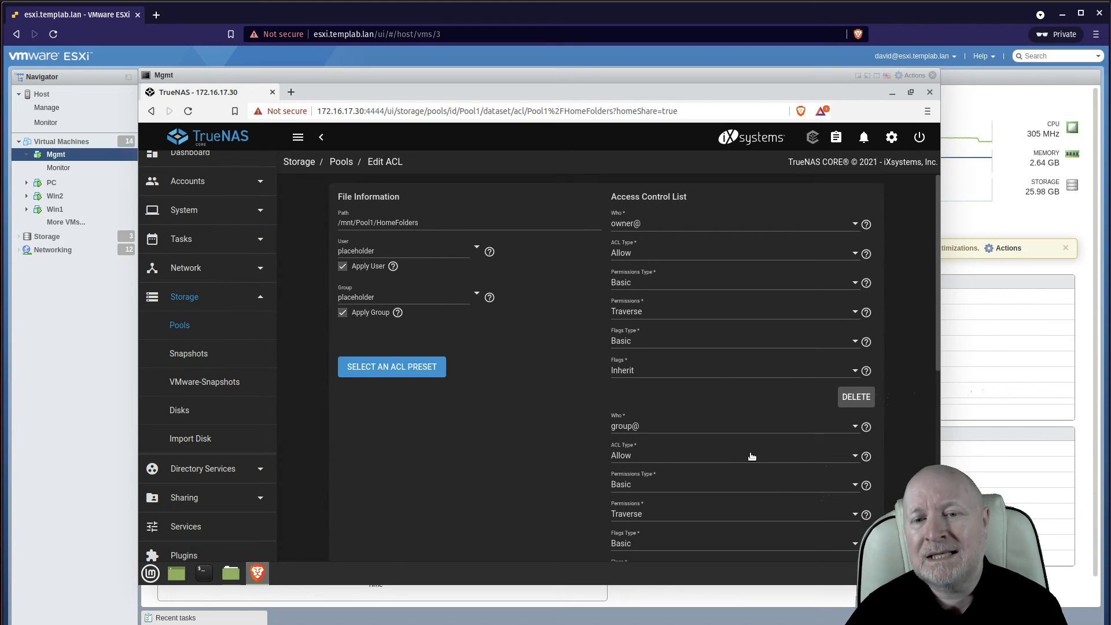
{"action": "scroll", "coordinate": [717, 460], "scroll_direction": "down", "scroll_amount": 5}
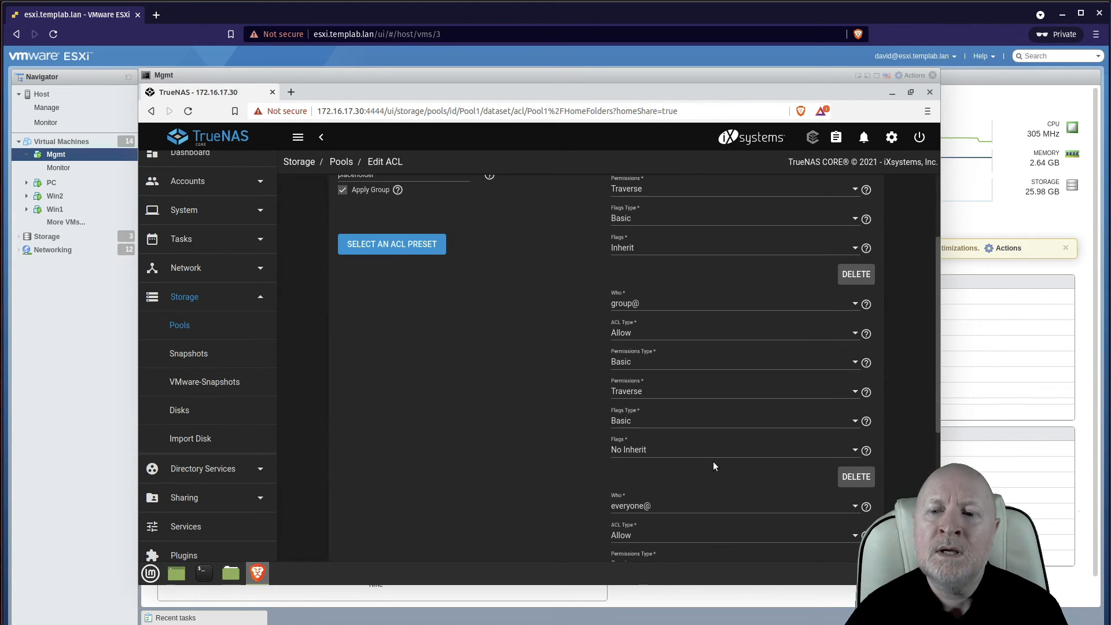
{"action": "scroll", "coordinate": [714, 463], "scroll_direction": "down", "scroll_amount": 5}
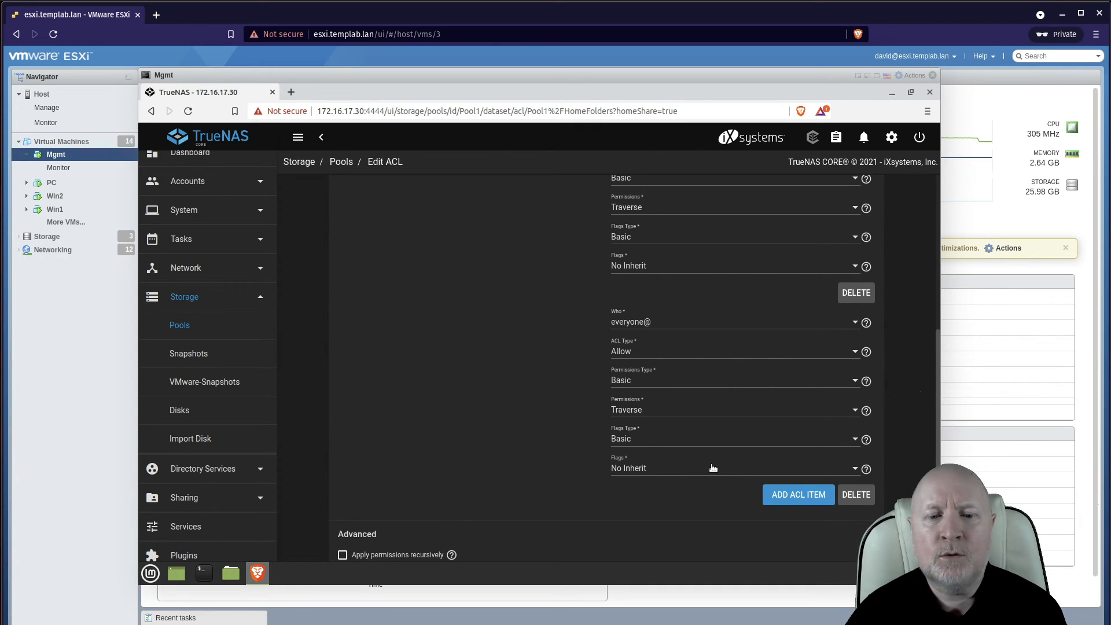
{"action": "scroll", "coordinate": [713, 468], "scroll_direction": "down", "scroll_amount": 3}
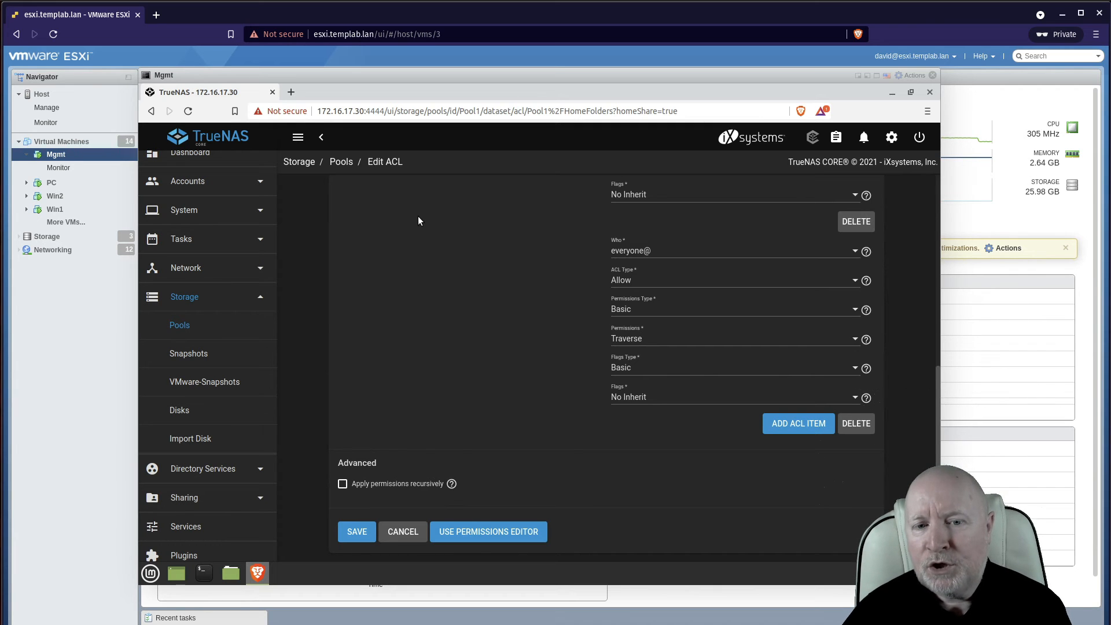
{"action": "scroll", "coordinate": [510, 316], "scroll_direction": "up", "scroll_amount": 10}
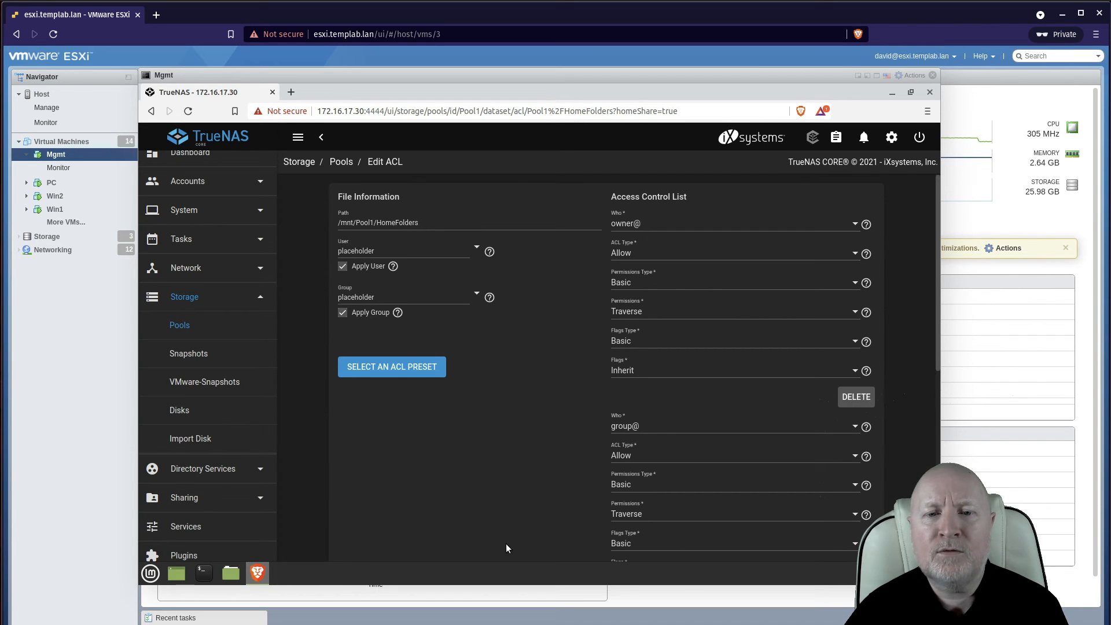
Step: Save the HomeFolders access control list without applying permissions recursively
{"action": "scroll", "coordinate": [488, 515], "scroll_direction": "down", "scroll_amount": 5}
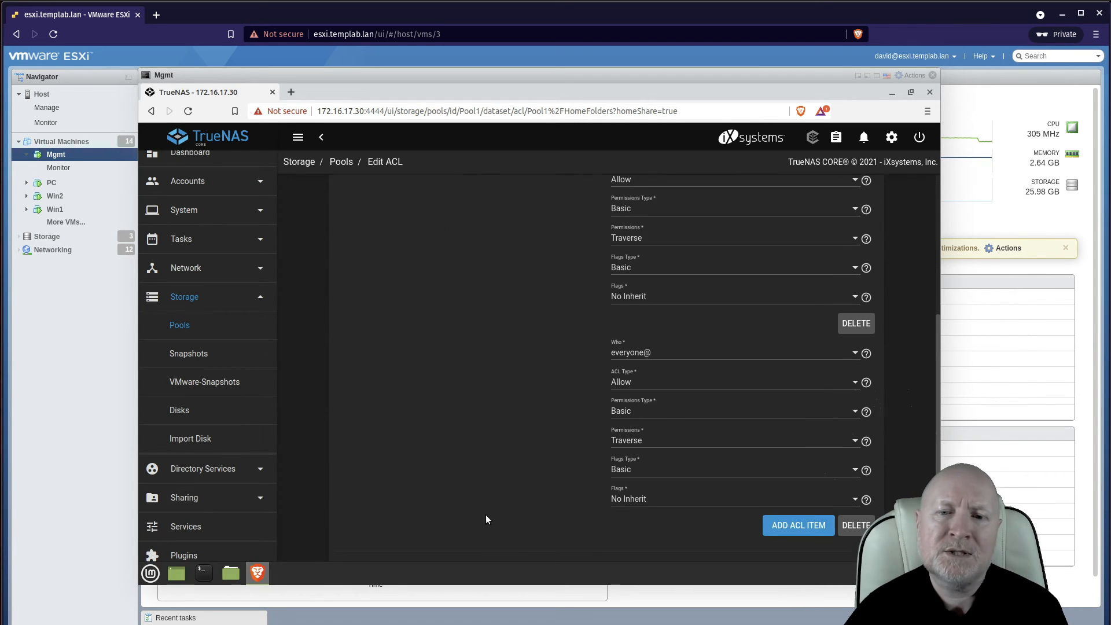
{"action": "scroll", "coordinate": [486, 519], "scroll_direction": "down", "scroll_amount": 2}
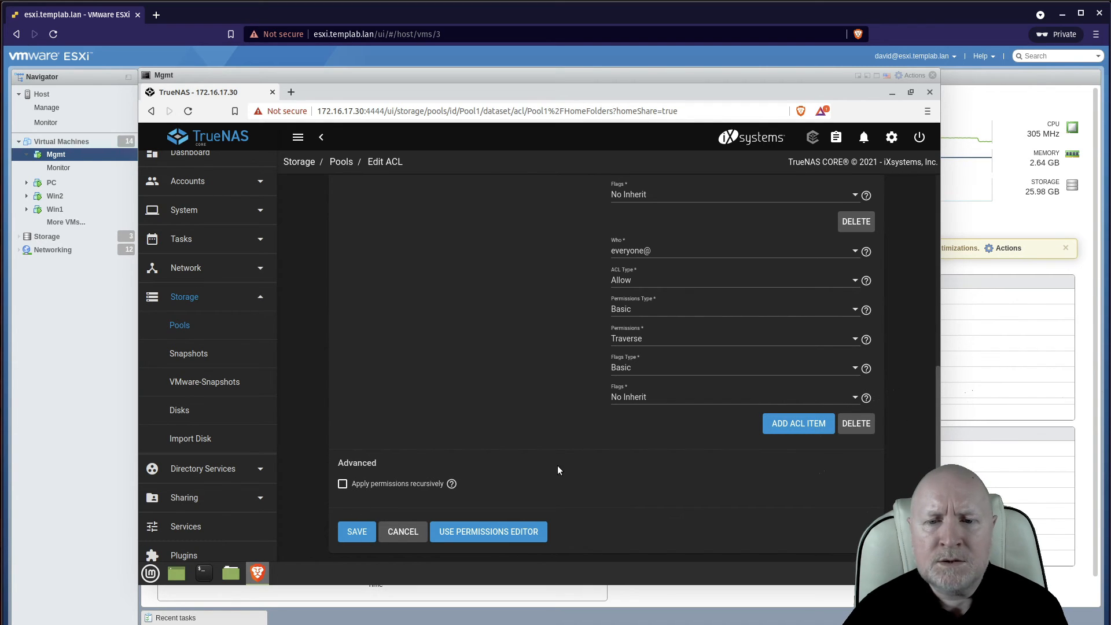
{"action": "left_click", "coordinate": [357, 532]}
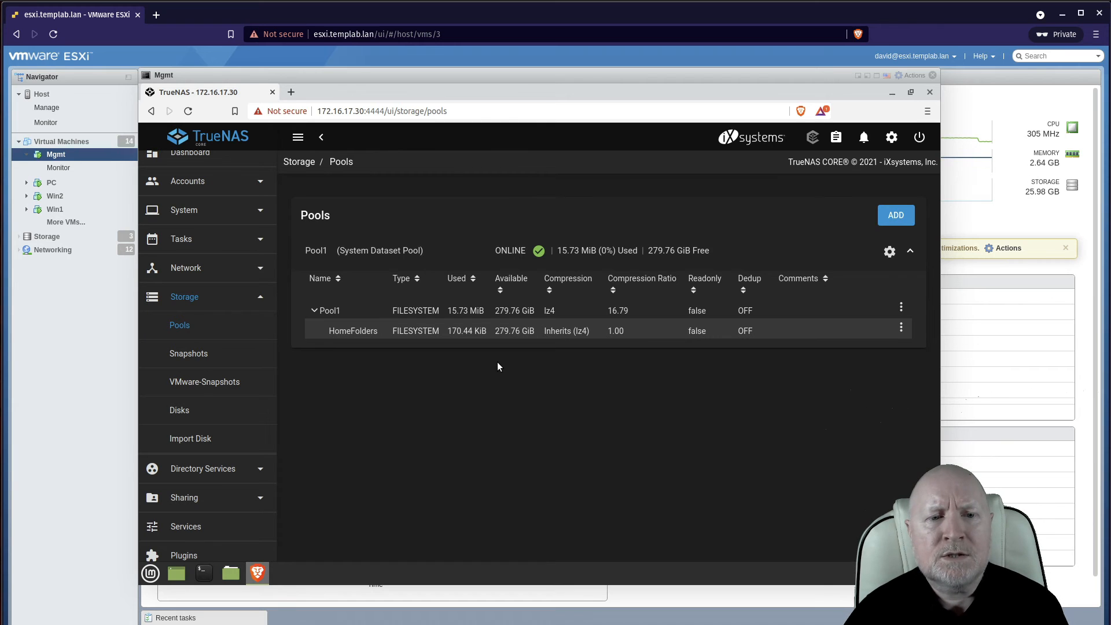
Step: Examine the actions available for the HomeFolders share among the Windows (SMB) shares, including its ACL editing options
{"action": "left_click", "coordinate": [202, 499]}
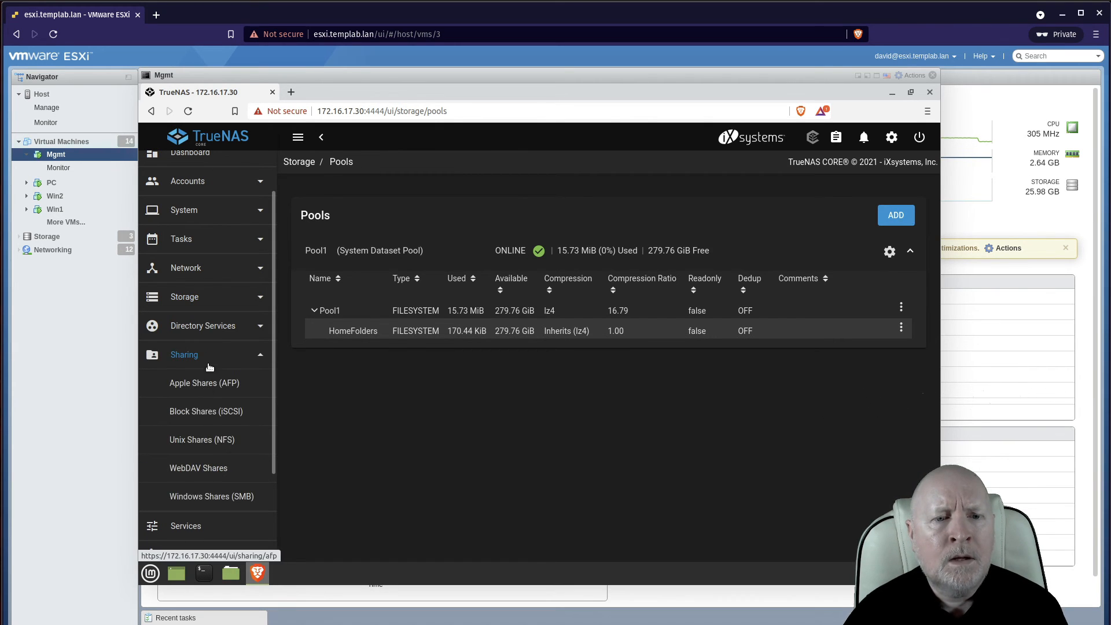
{"action": "left_click", "coordinate": [199, 501]}
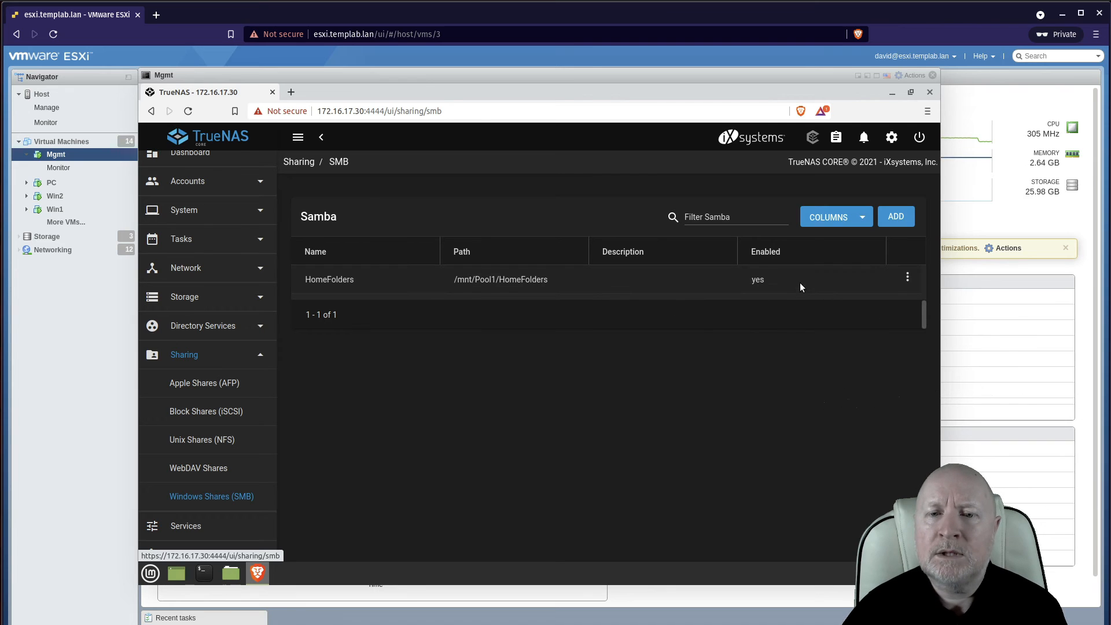
{"action": "left_click", "coordinate": [907, 278]}
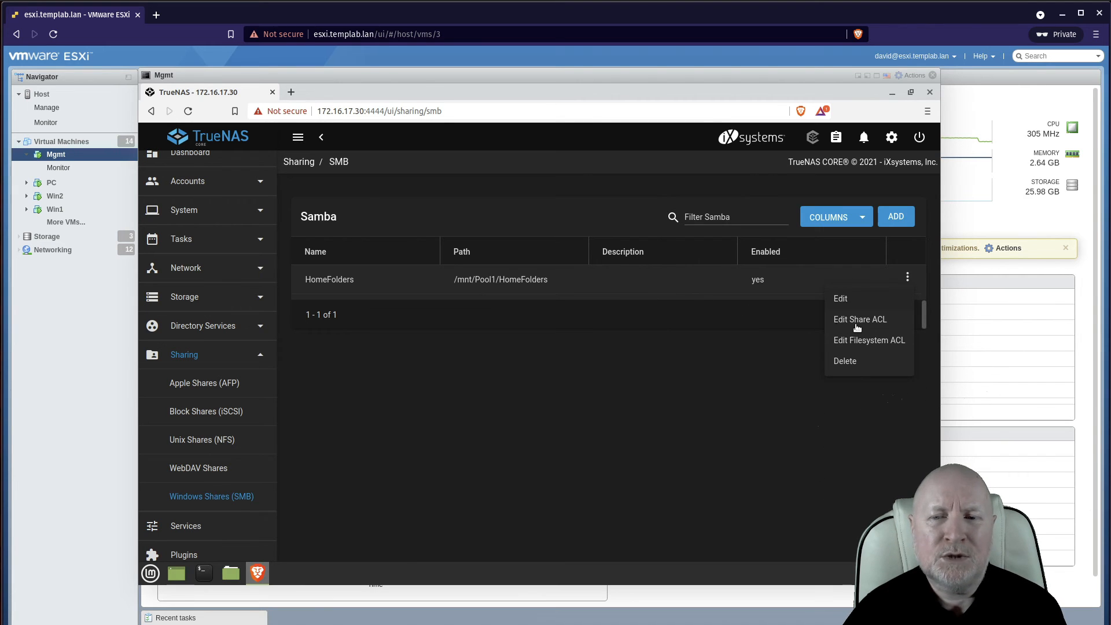
{"action": "left_click", "coordinate": [655, 327]}
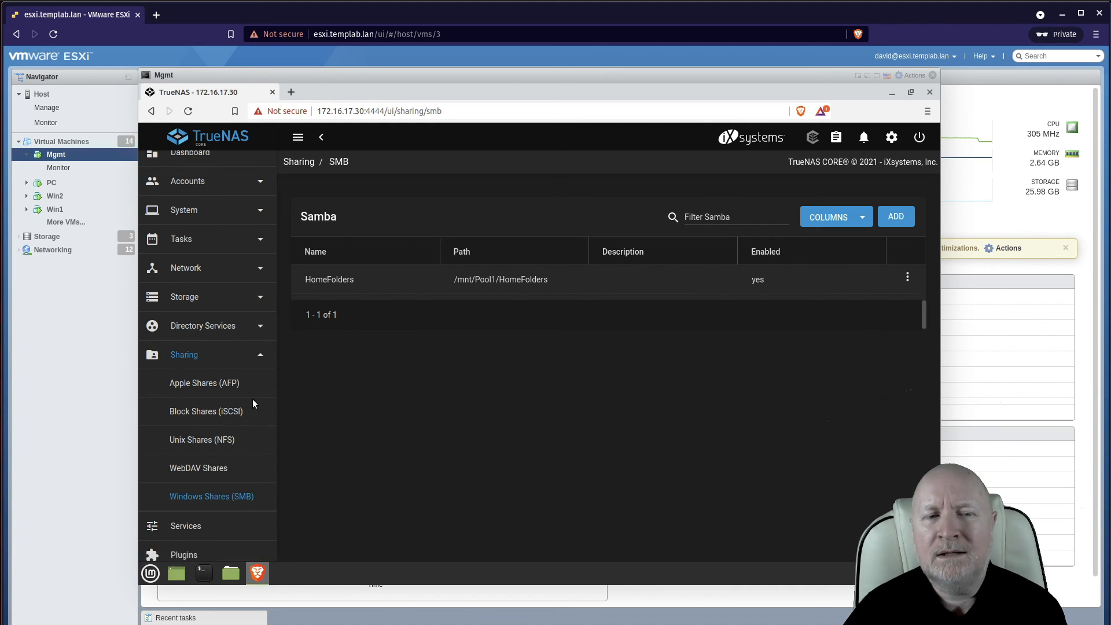
Step: Examine the dataset actions available for HomeFolders in the storage pools, including its permissions option
{"action": "left_click", "coordinate": [211, 301]}
{"action": "left_click", "coordinate": [212, 325]}
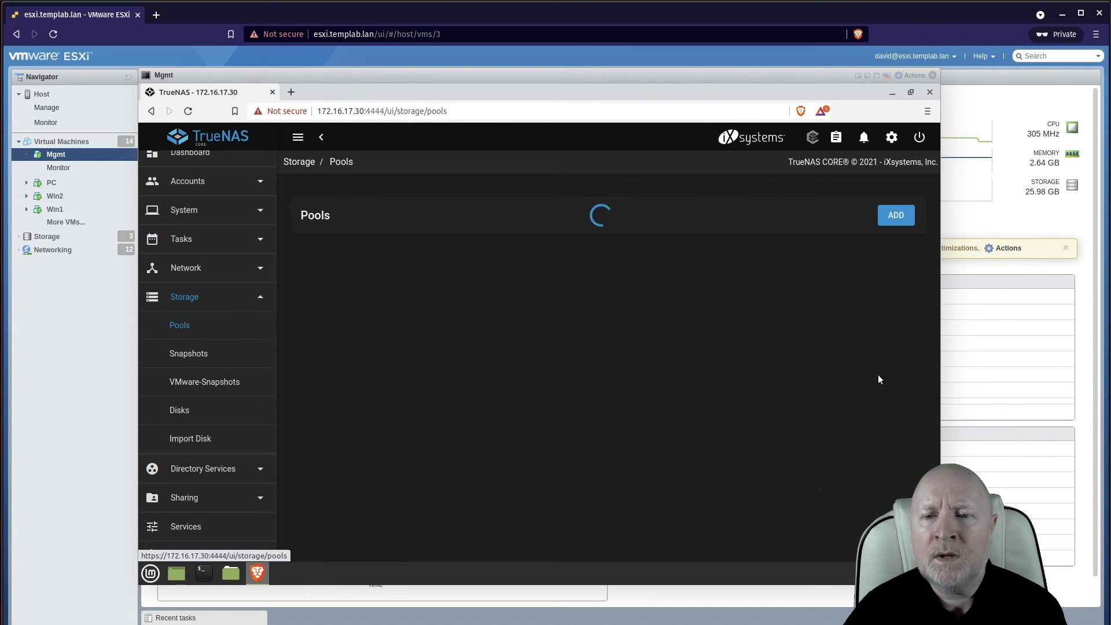
{"action": "left_click", "coordinate": [901, 329]}
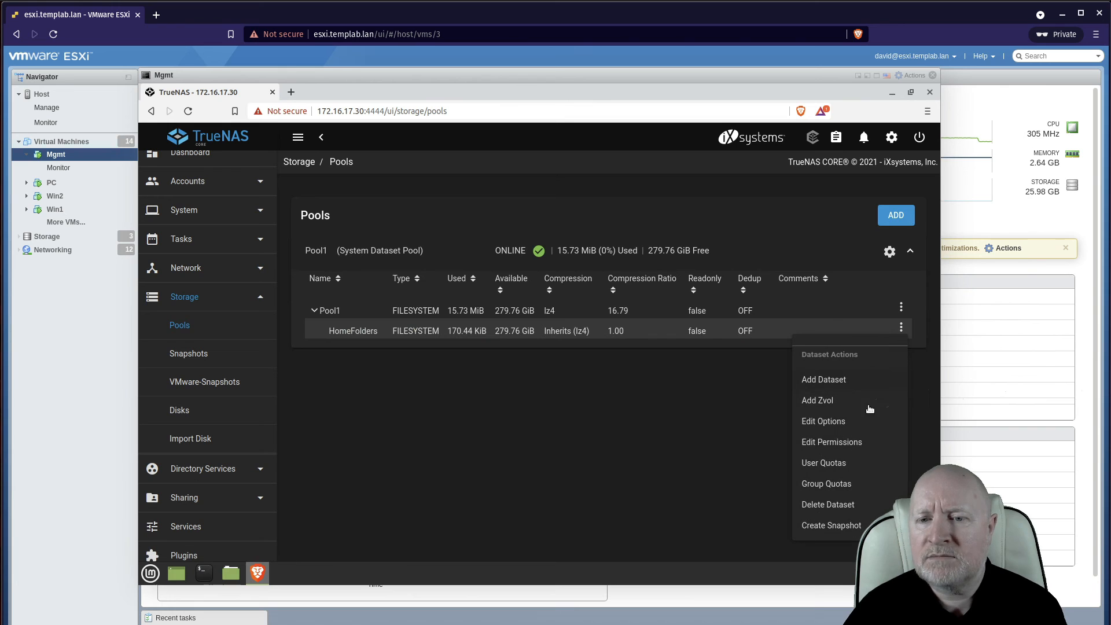
{"action": "left_click", "coordinate": [546, 431]}
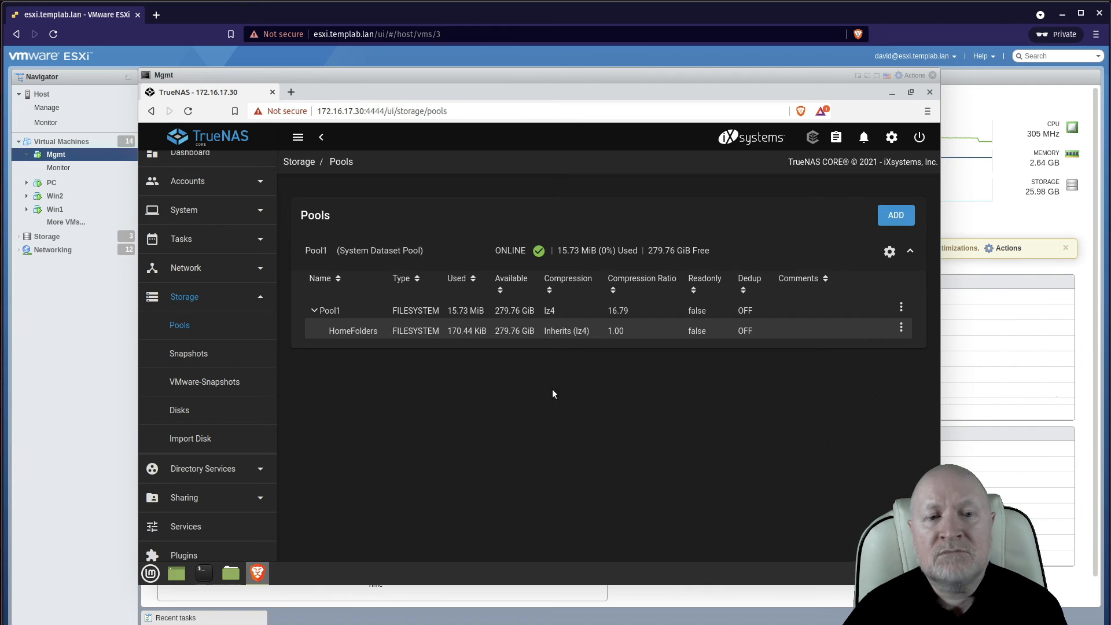
{"action": "left_click", "coordinate": [509, 336]}
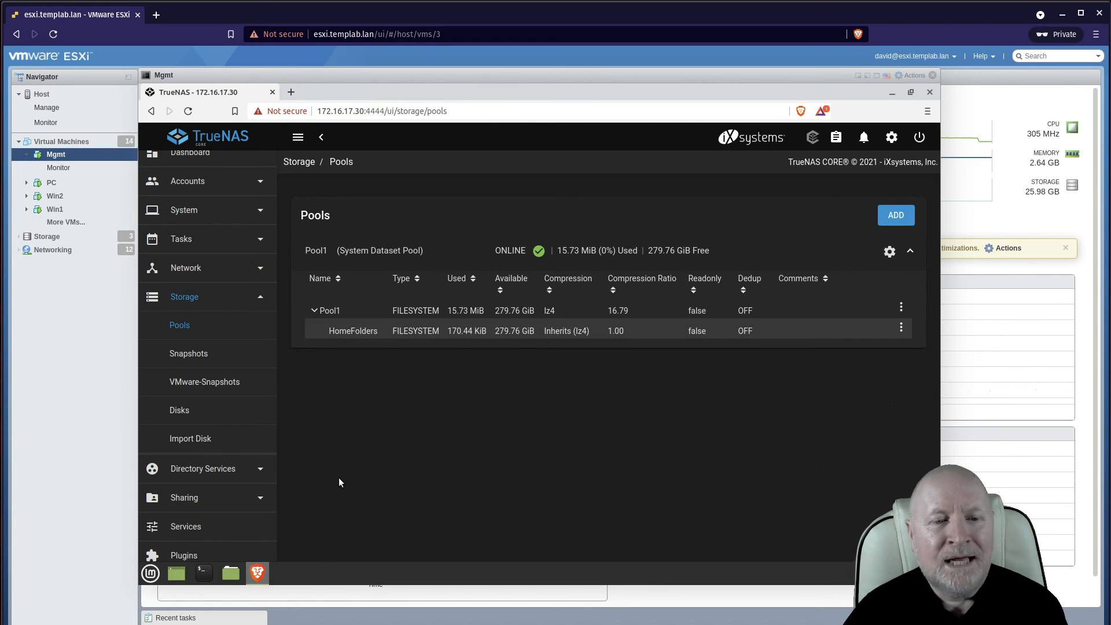
Step: Set the SMB service to start automatically
{"action": "left_click", "coordinate": [186, 526]}
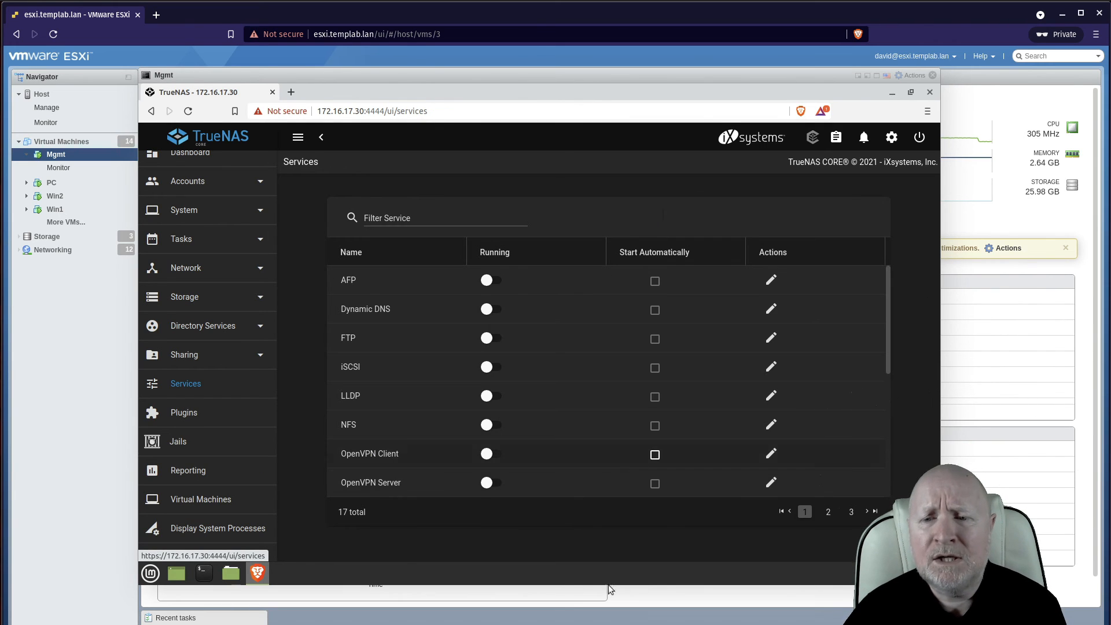
{"action": "scroll", "coordinate": [693, 439], "scroll_direction": "down", "scroll_amount": 5}
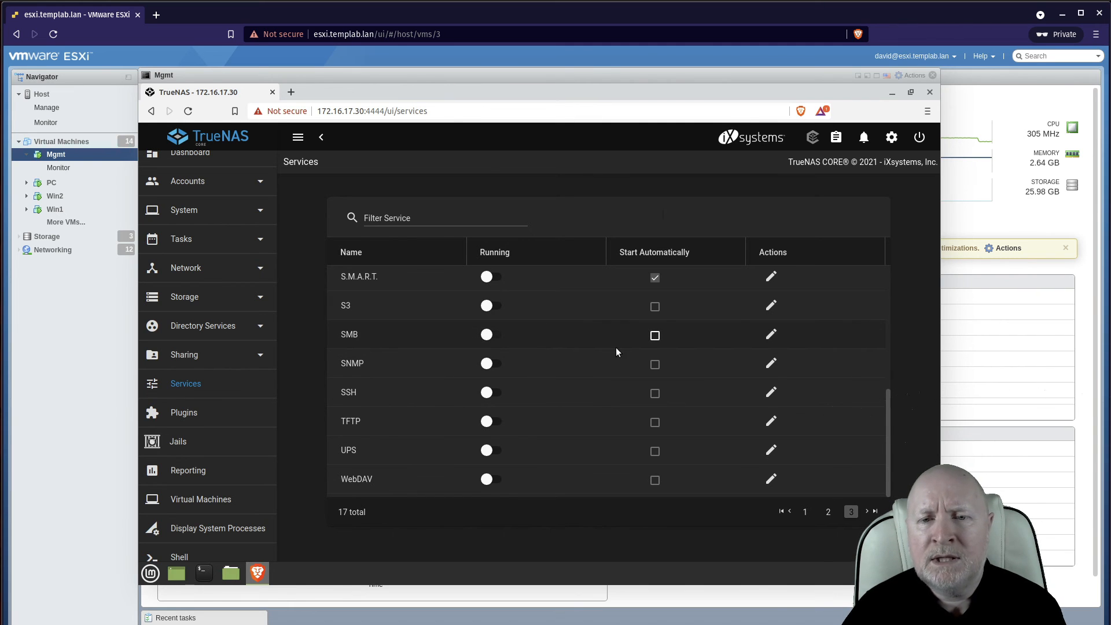
{"action": "left_click", "coordinate": [655, 336]}
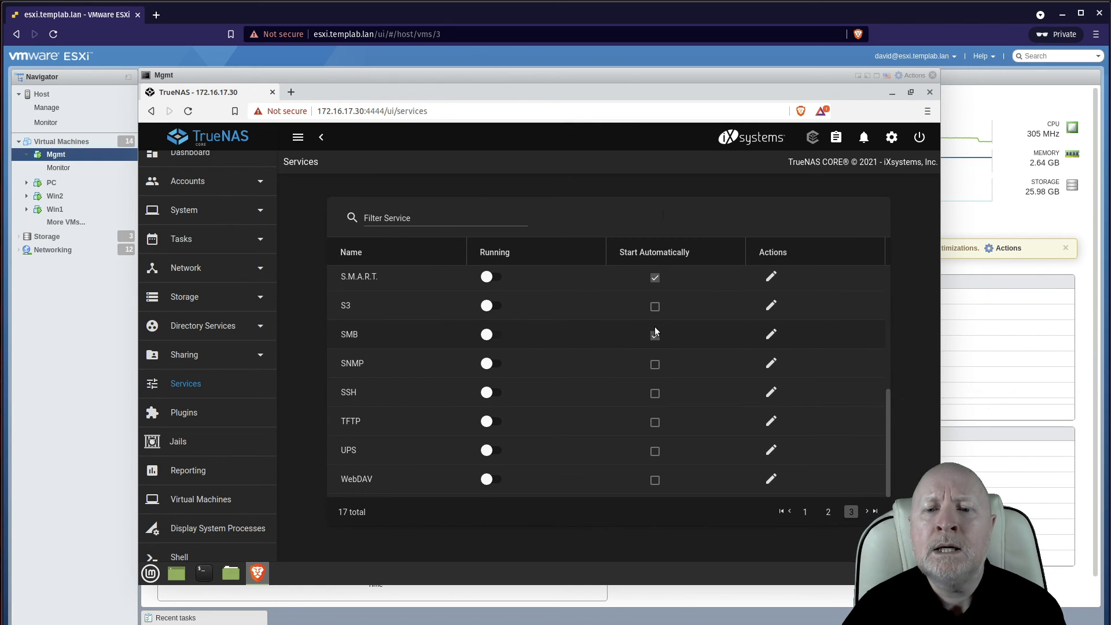
Step: Check the SMB service's NetBIOS name and workgroup, bind it to IP address 172.16.20.30 in the advanced options, and save the settings
{"action": "left_click", "coordinate": [773, 336]}
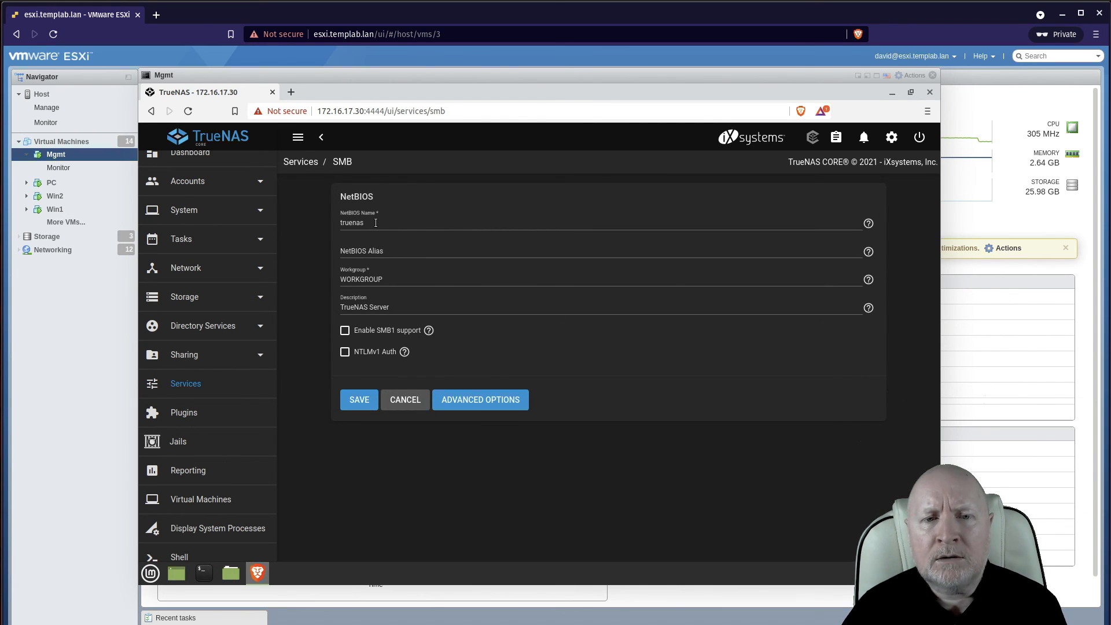
{"action": "left_click_drag", "start_coordinate": [376, 223], "coordinate": [304, 223]}
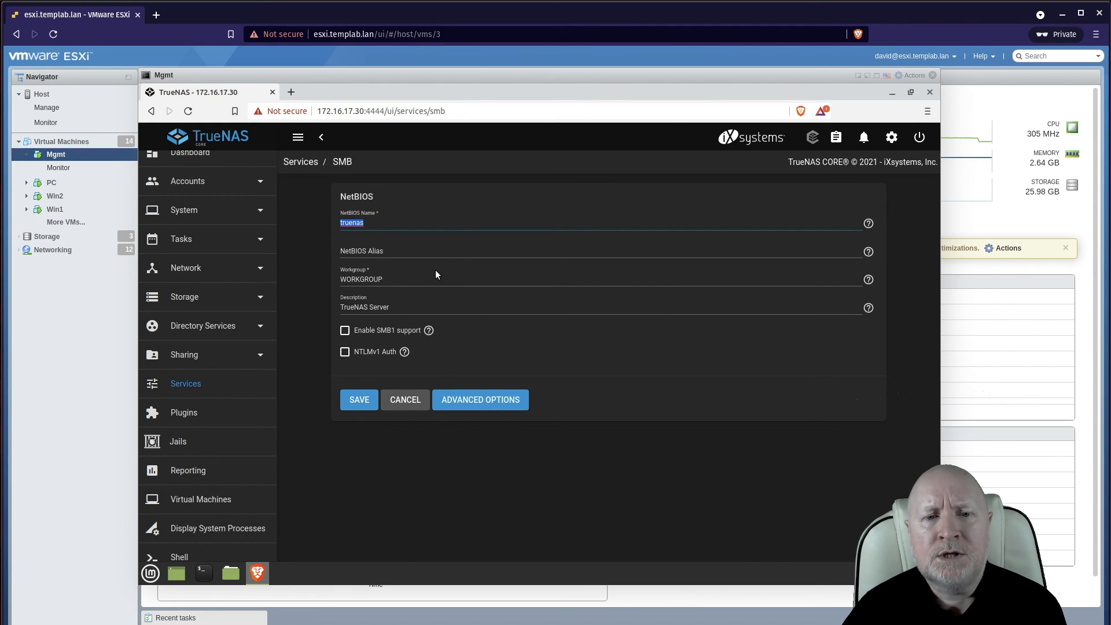
{"action": "left_click_drag", "start_coordinate": [406, 281], "coordinate": [322, 282]}
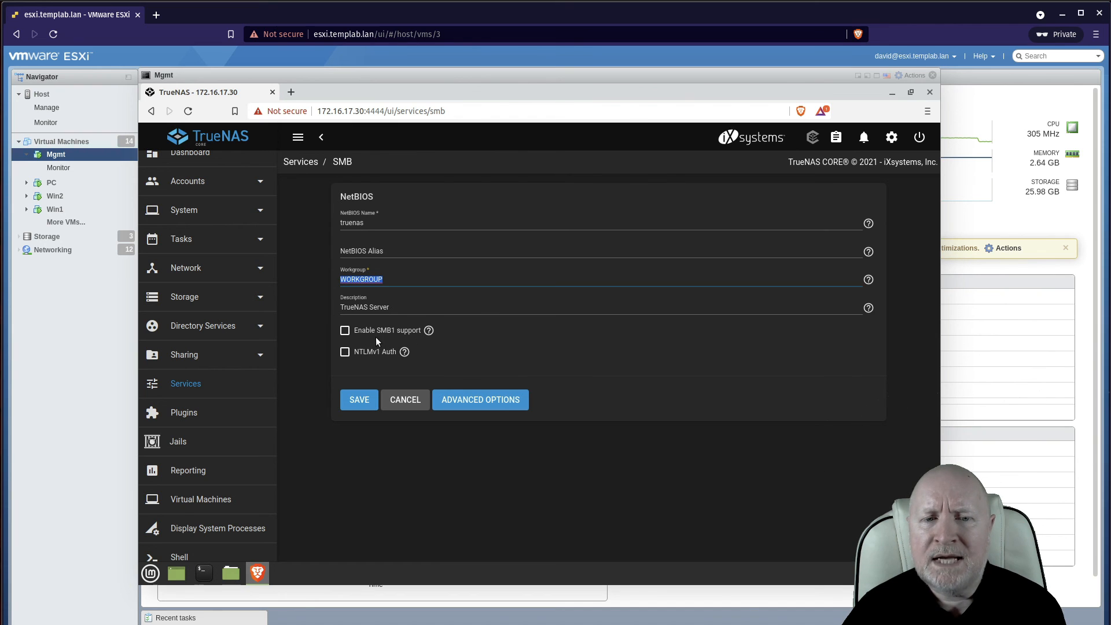
{"action": "left_click", "coordinate": [476, 399]}
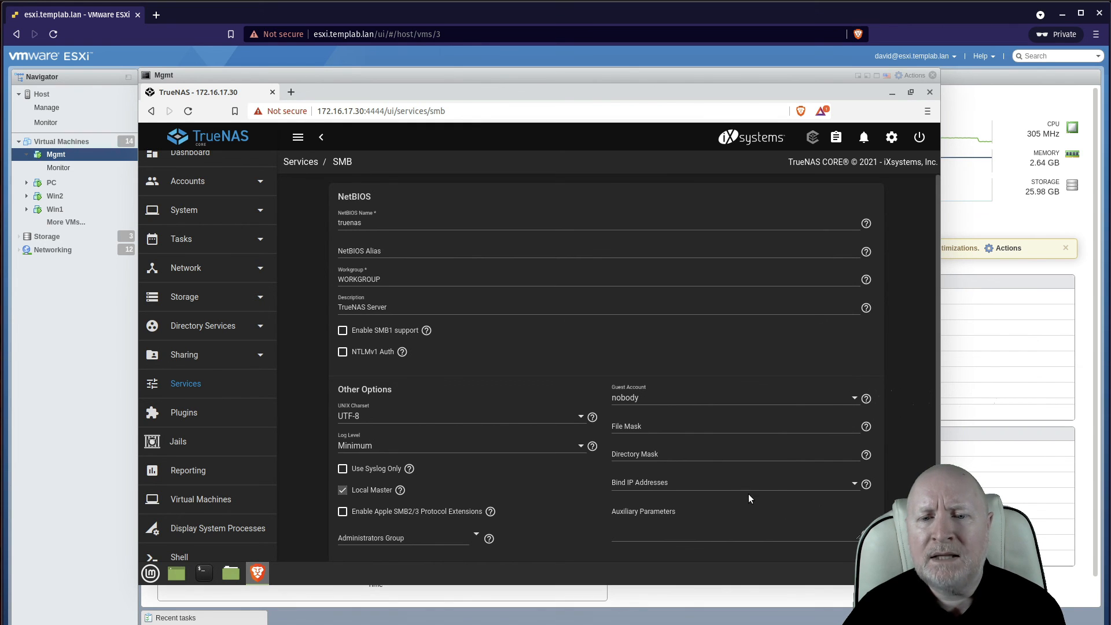
{"action": "left_click", "coordinate": [855, 488]}
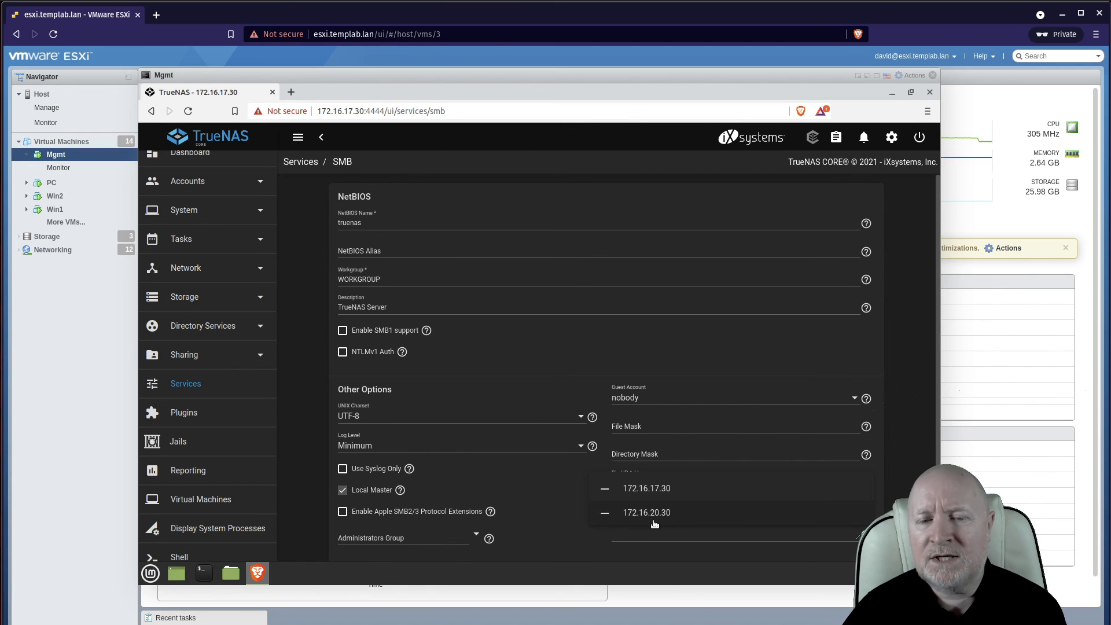
{"action": "left_click", "coordinate": [636, 515]}
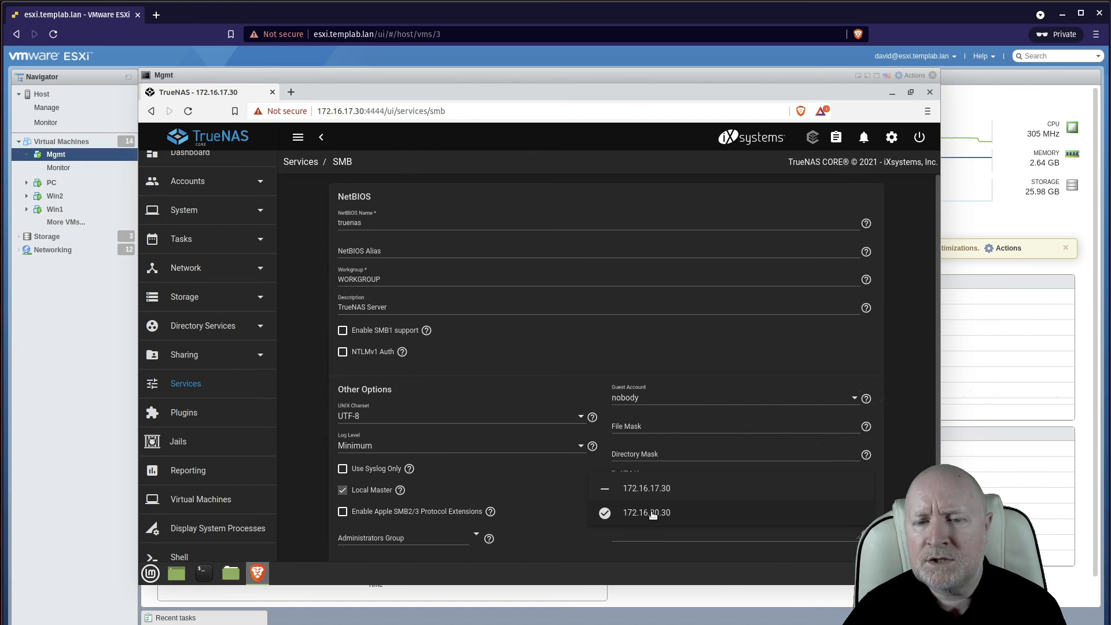
{"action": "left_click", "coordinate": [575, 526]}
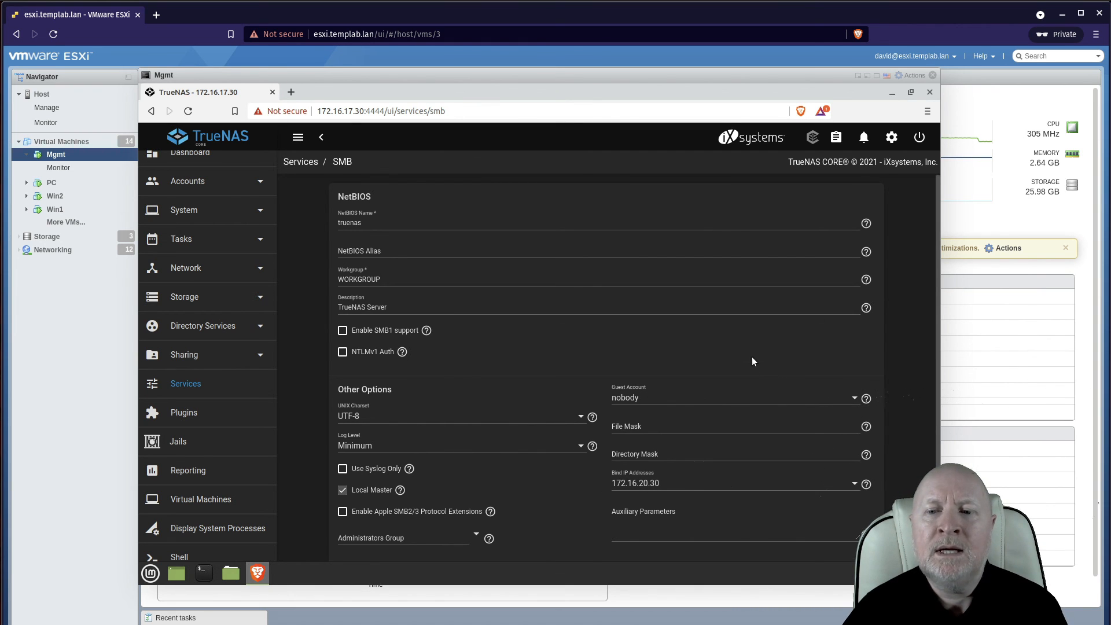
{"action": "scroll", "coordinate": [755, 372], "scroll_direction": "down", "scroll_amount": 1}
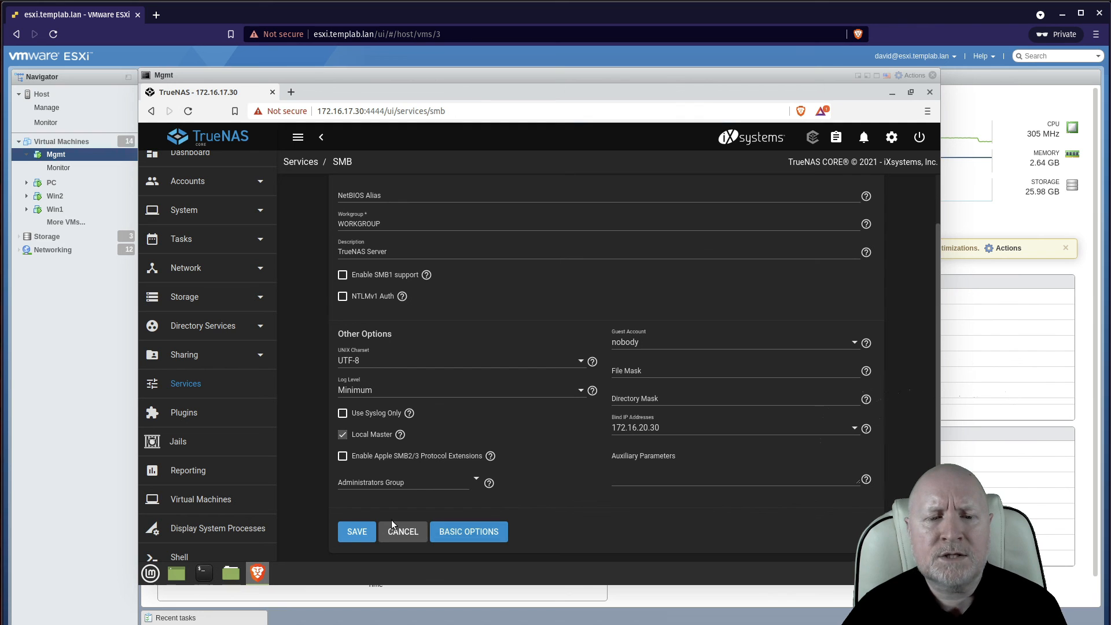
{"action": "left_click", "coordinate": [357, 532]}
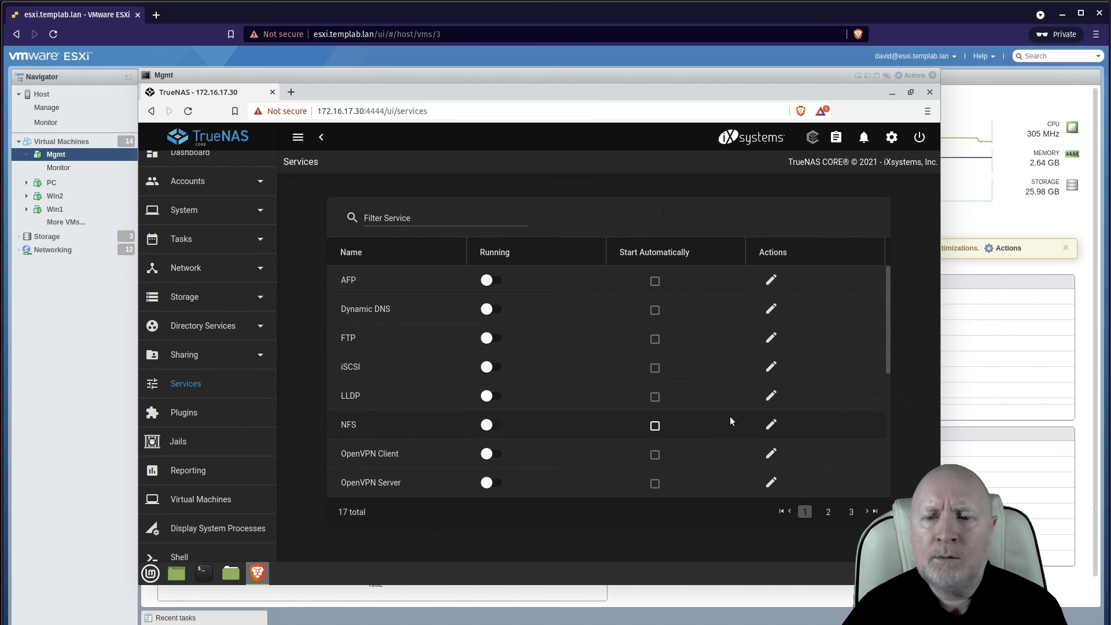
Step: Start the SMB service from the services list
{"action": "scroll", "coordinate": [782, 428], "scroll_direction": "down", "scroll_amount": 2}
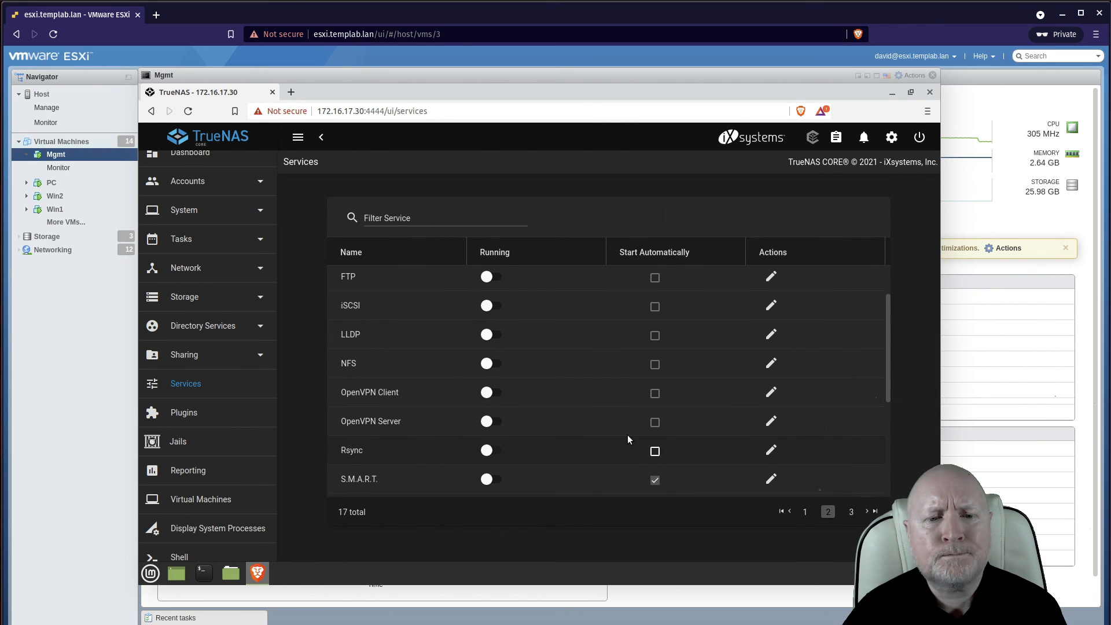
{"action": "scroll", "coordinate": [624, 439], "scroll_direction": "down", "scroll_amount": 4}
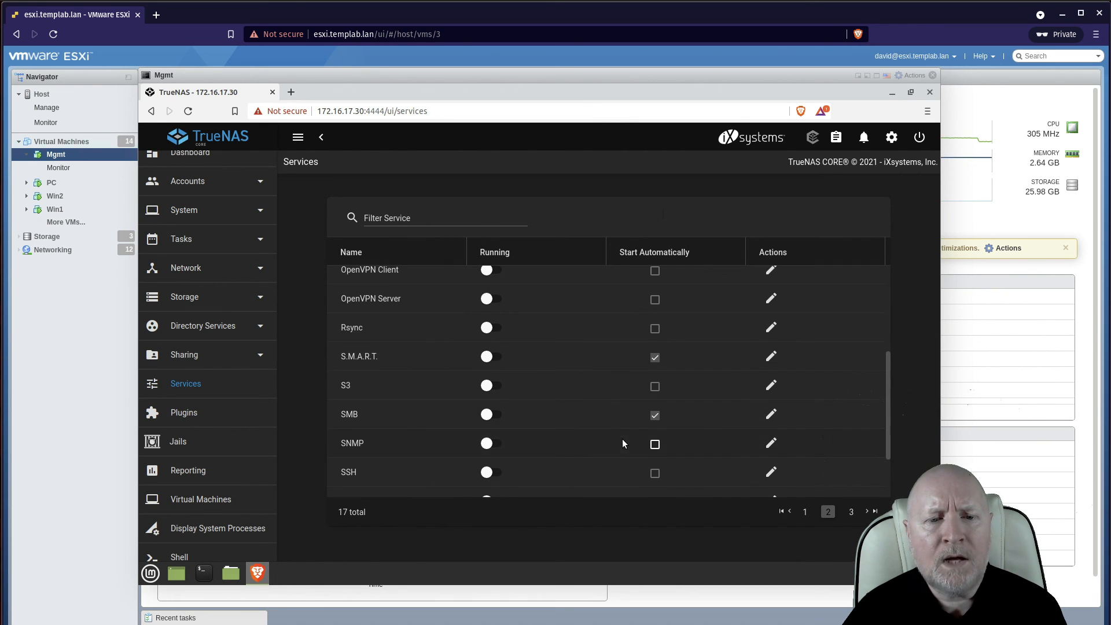
{"action": "left_click", "coordinate": [497, 414]}
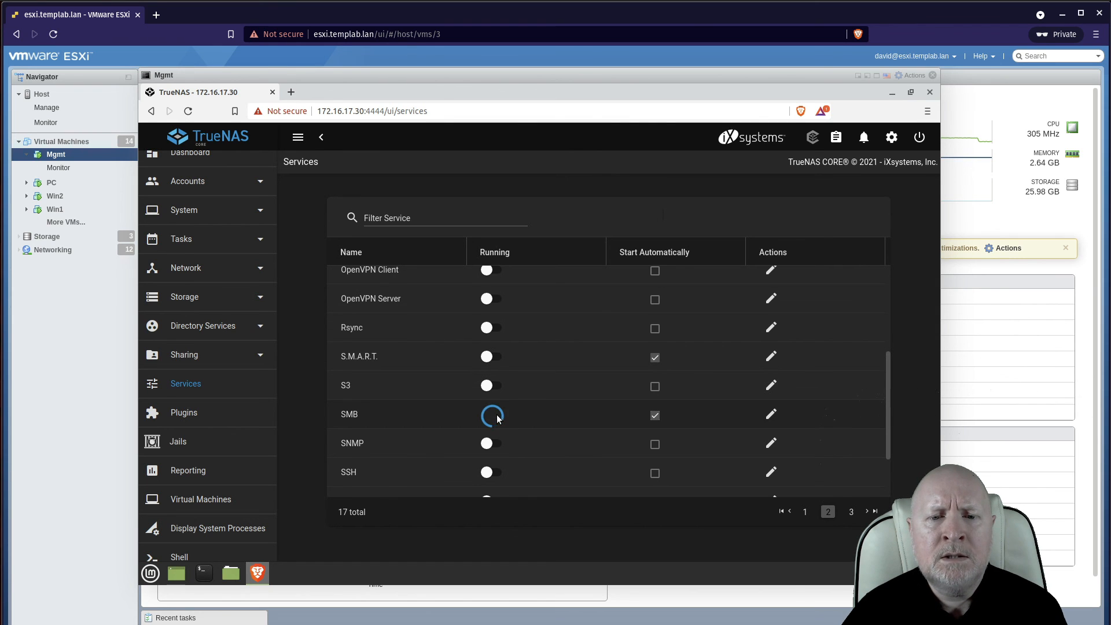